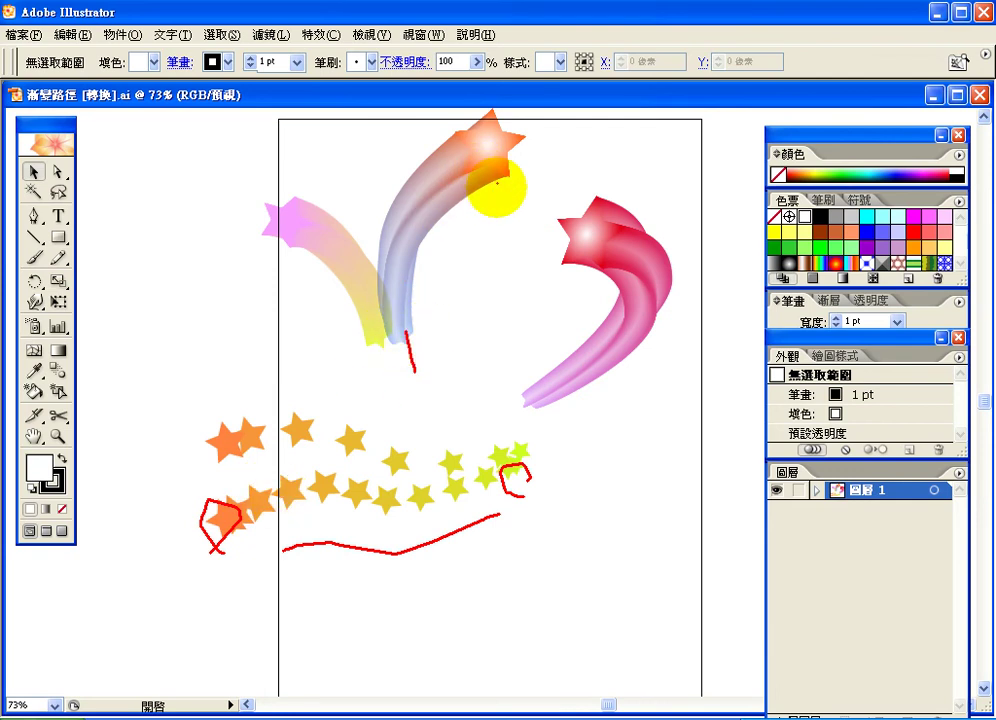
mouse_move(455, 165)
left_mouse_down()
mouse_move(477, 115)
mouse_move(509, 117)
mouse_move(536, 165)
mouse_move(478, 190)
left_mouse_up()
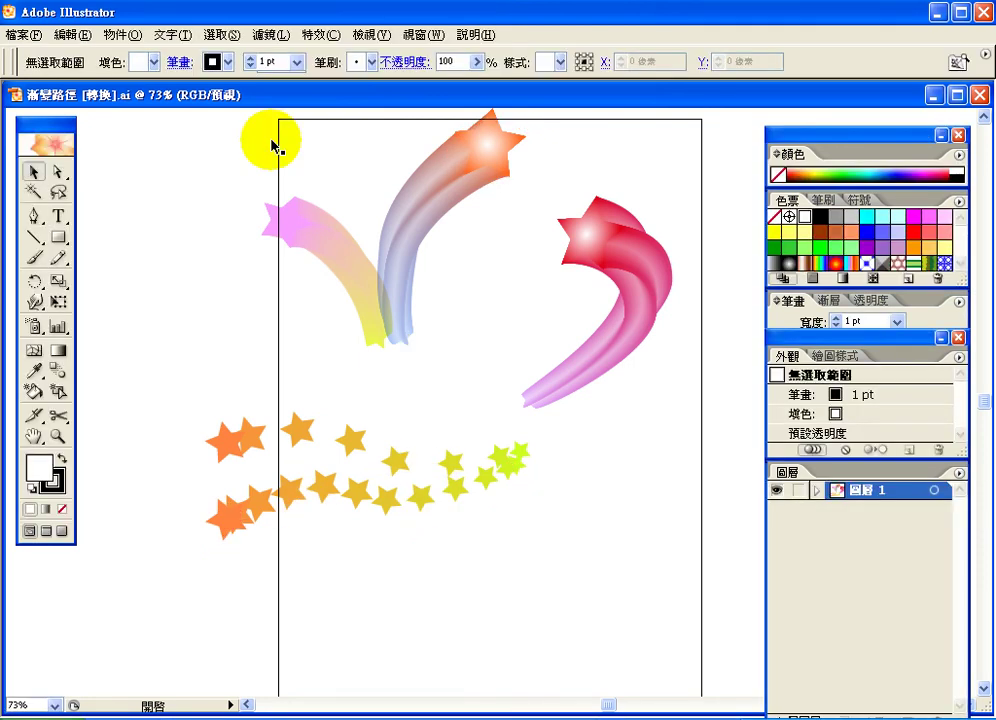
- Draw a five-pointed star below the two rows of stars, fill it with orange and remove its stroke
left_click_drag(58, 238, 176, 245)
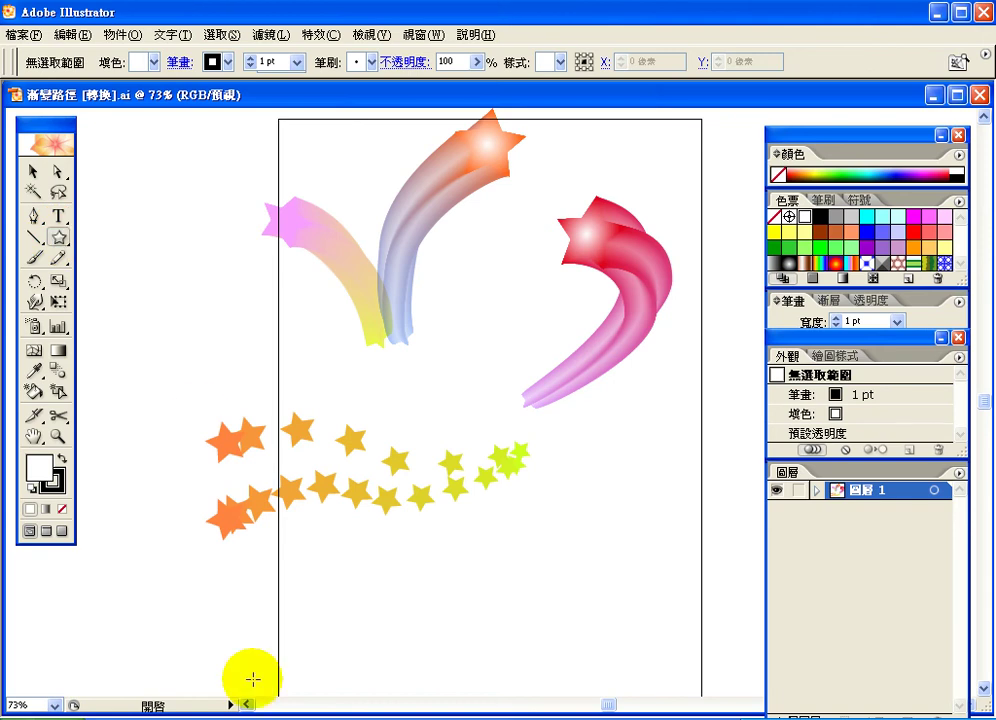
left_click_drag(183, 594, 197, 613)
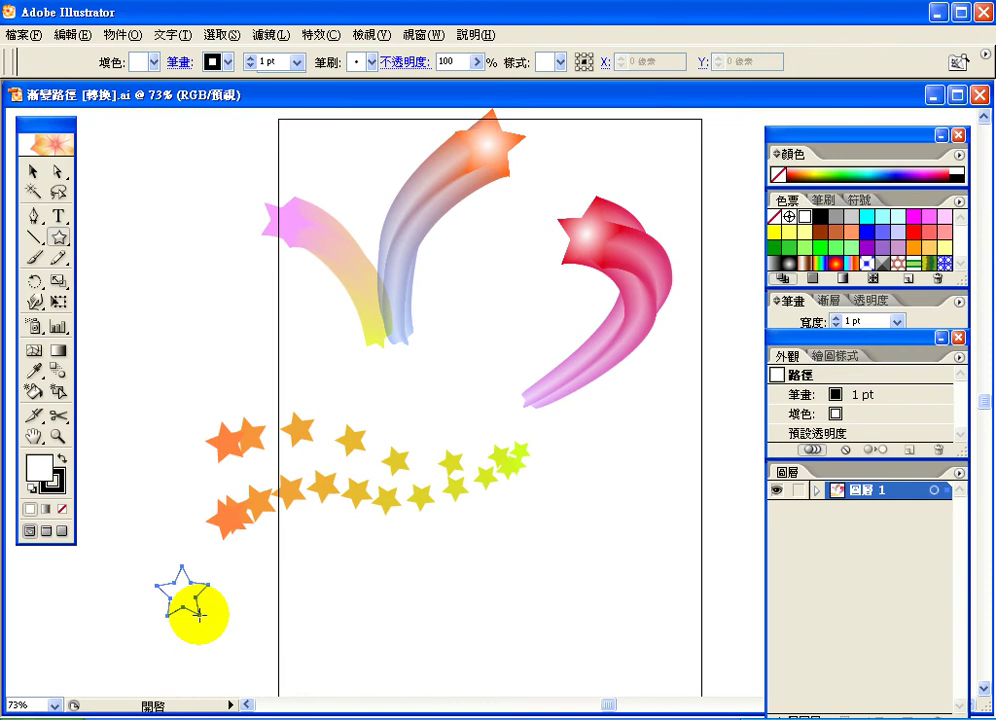
left_click(912, 248)
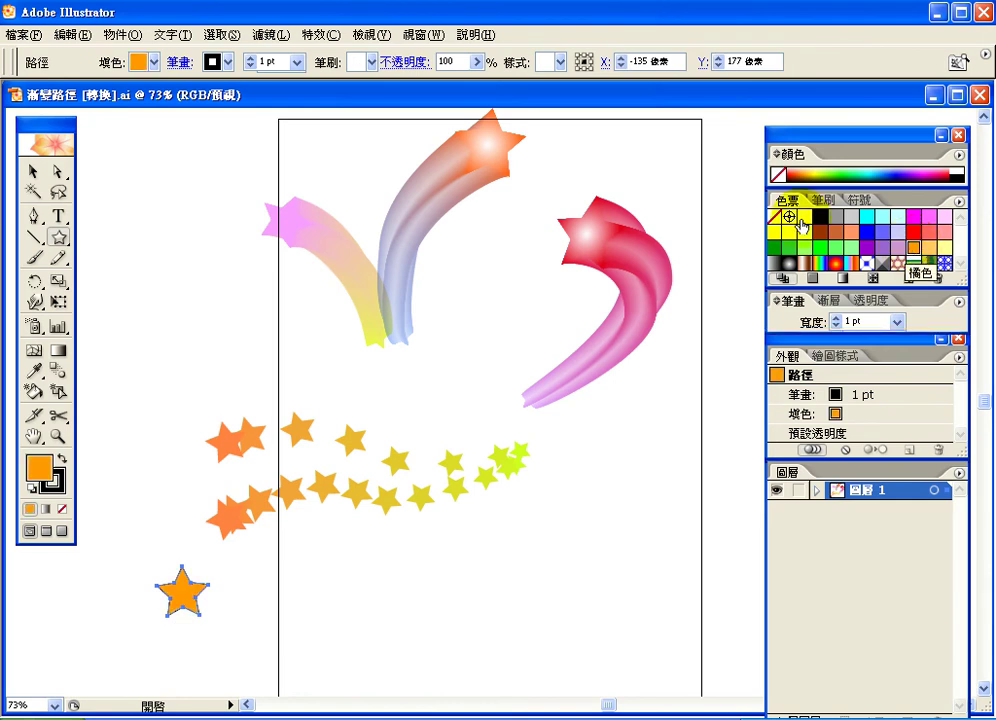
left_click(56, 482)
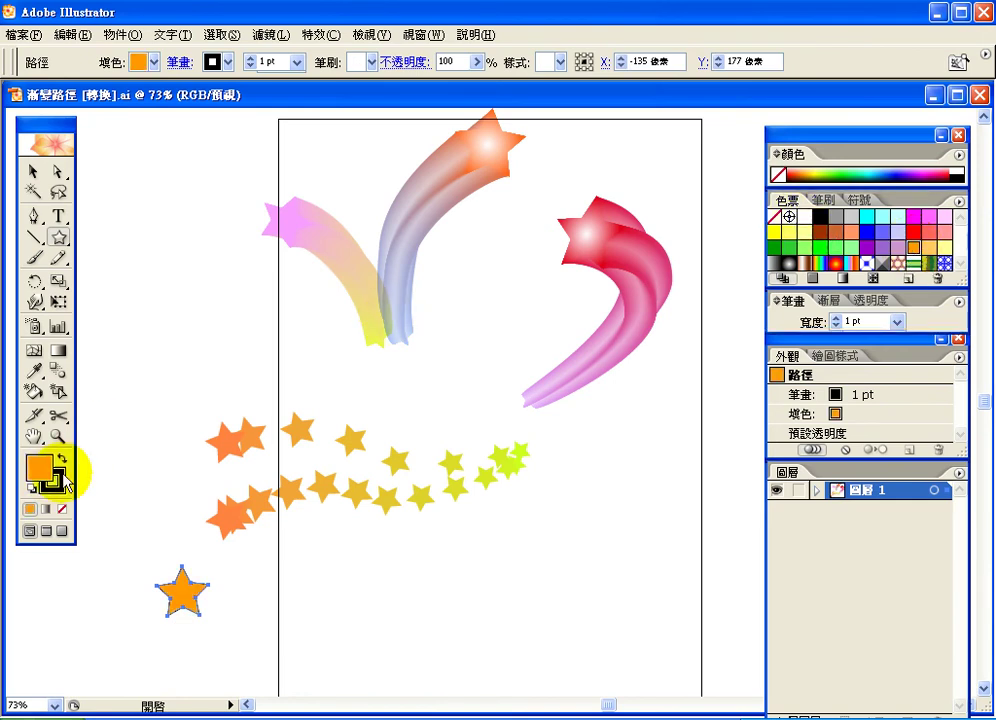
left_click(776, 217)
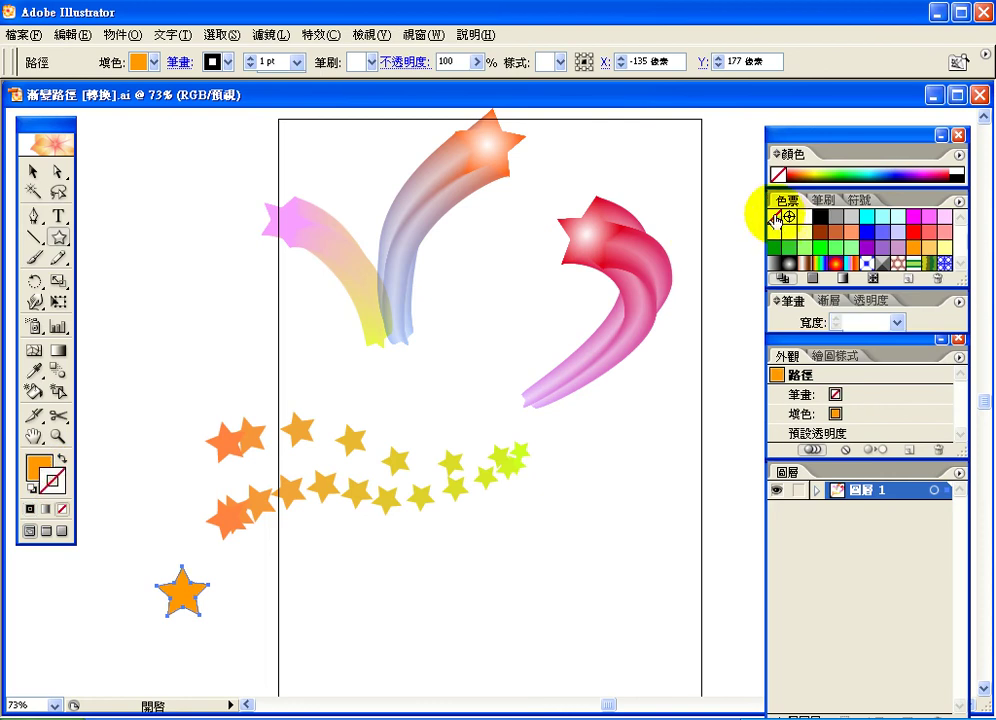
- Copy and paste the orange star, then place a smaller duplicate near the artboard's lower middle
left_click(70, 34)
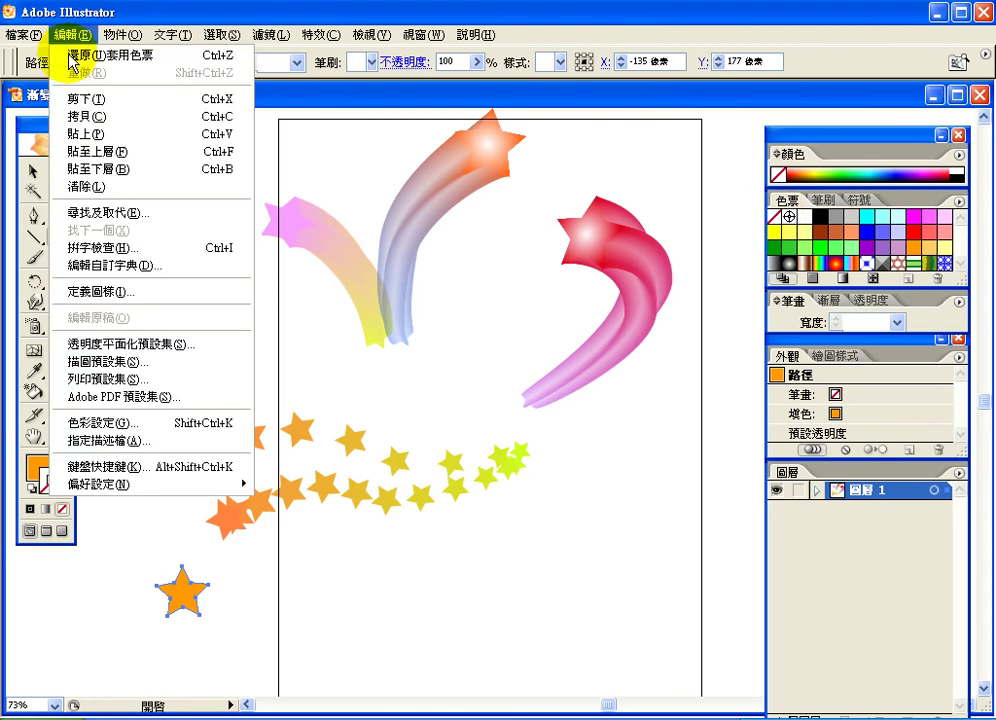
left_click(87, 130)
left_click(70, 34)
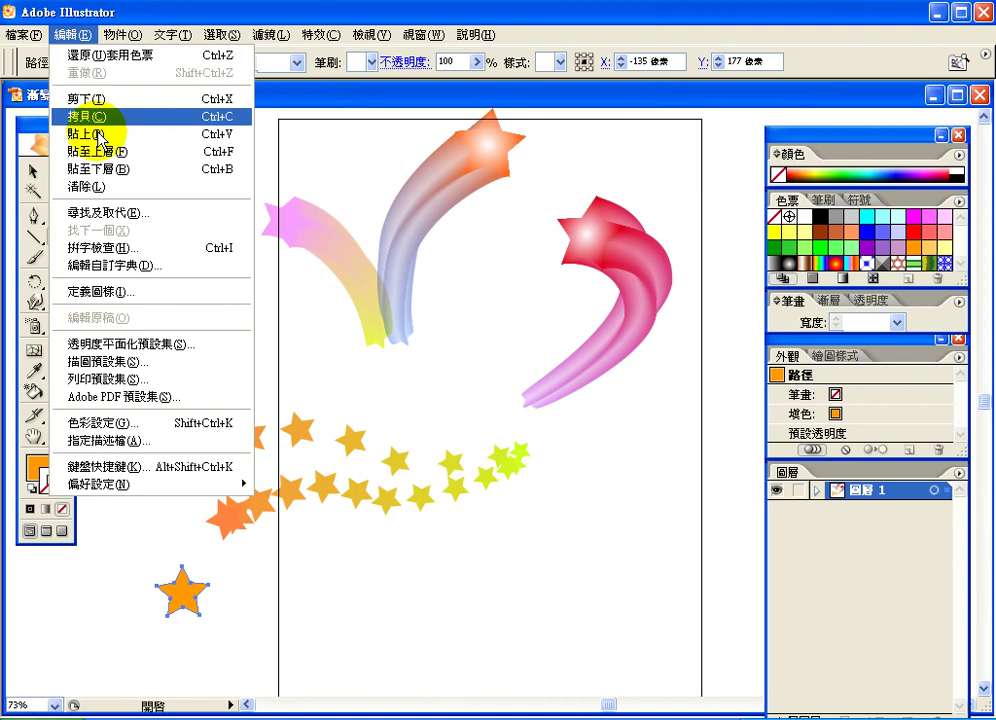
left_click(88, 133)
left_click(585, 385)
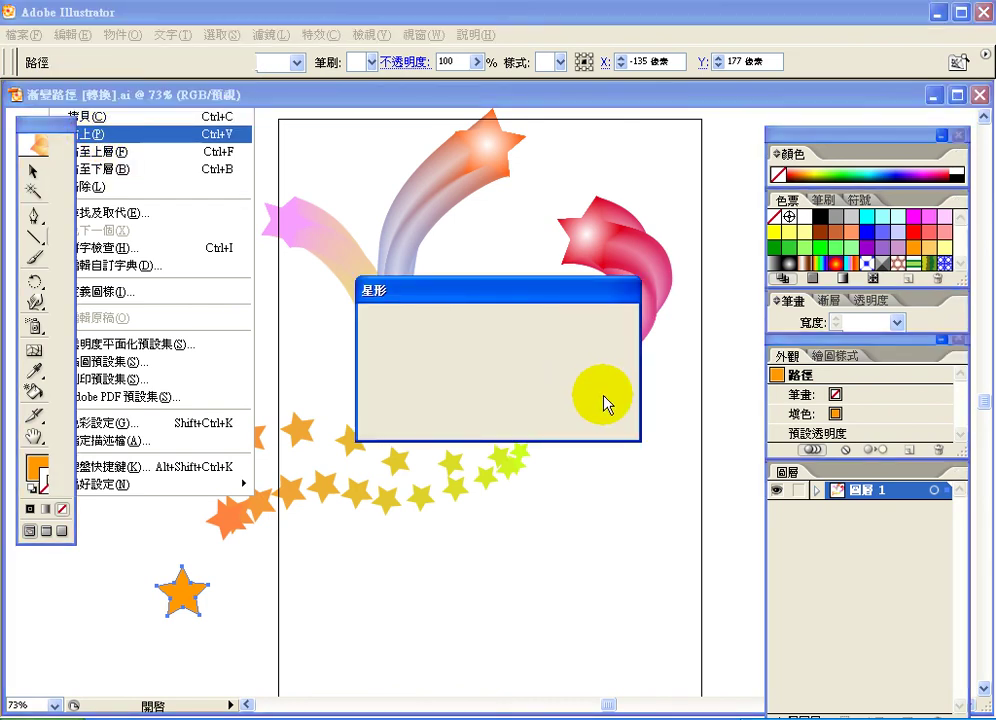
key("Return")
left_click_drag(491, 407, 489, 643)
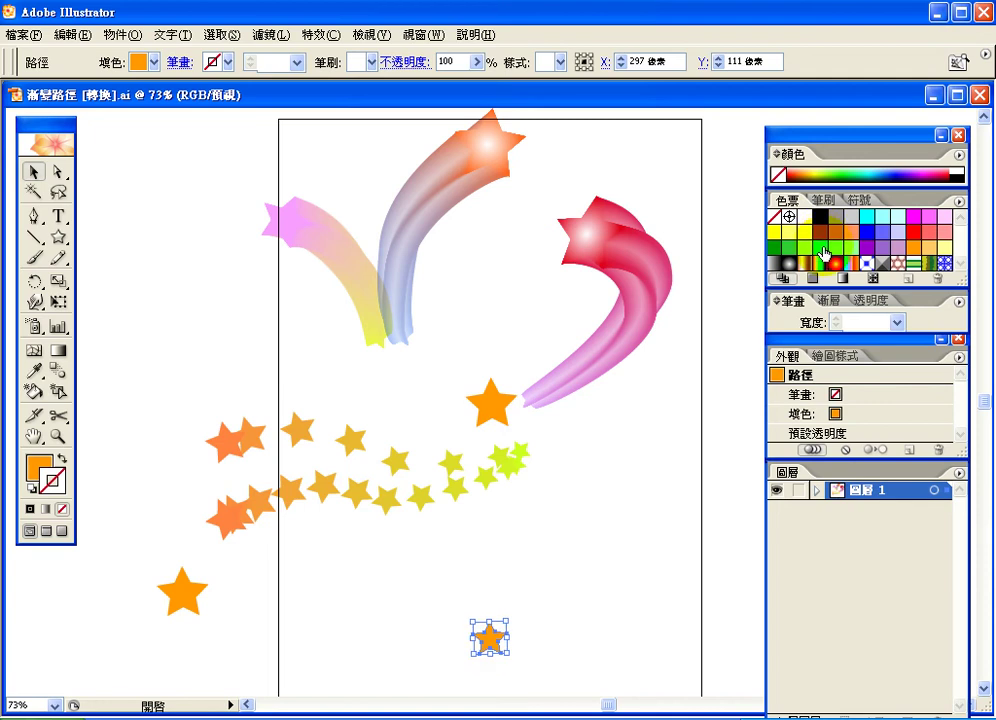
- Give the smaller star a bright green (鮮綠色) fill and no stroke
key("x")
left_click(820, 249)
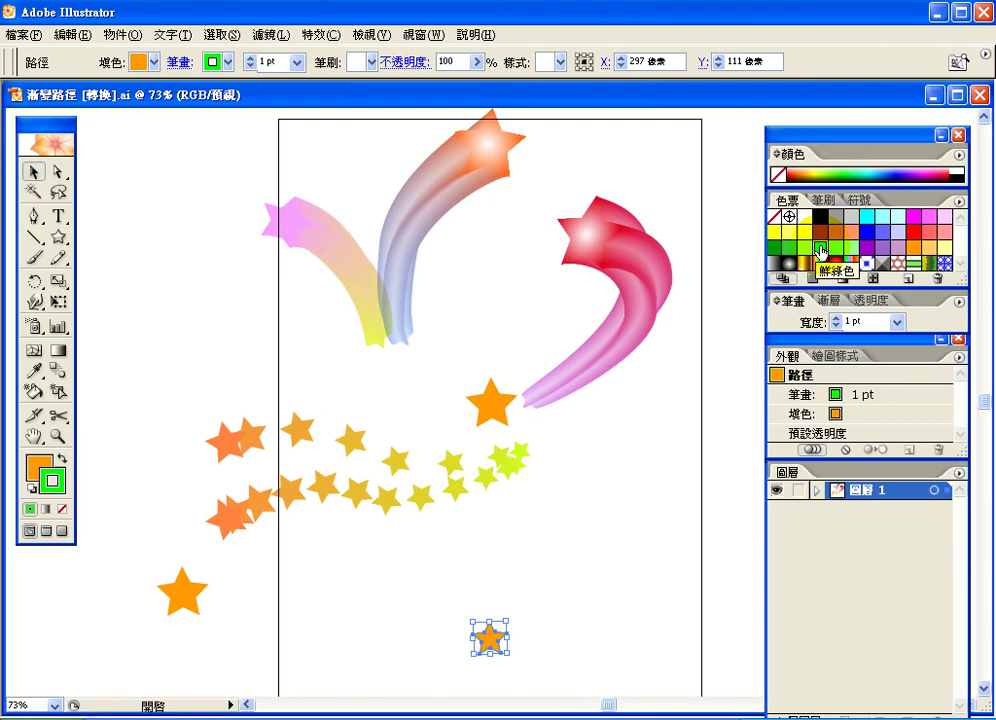
left_click(61, 463)
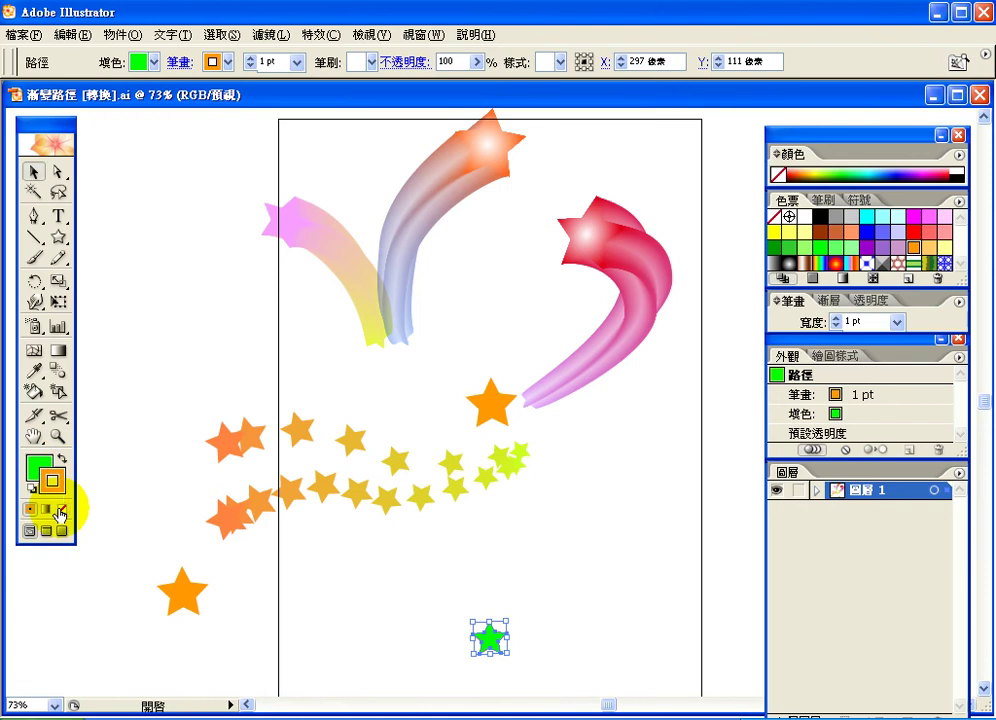
left_click(61, 509)
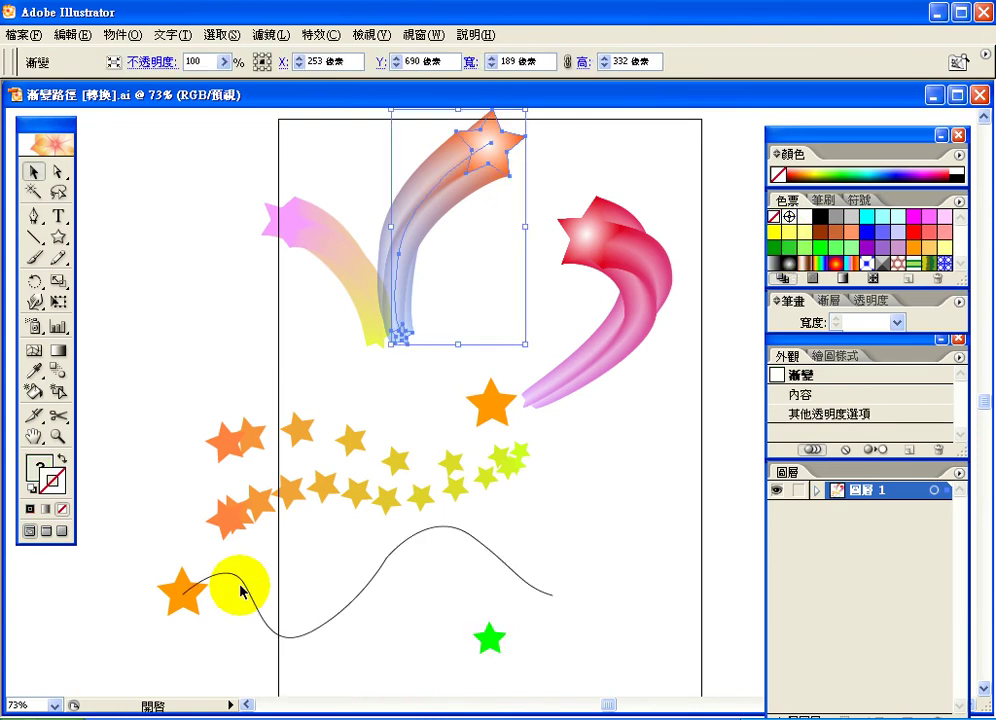
- Select the small green star and the larger orange star at the wavy path's start, and make a blend between them
left_click(489, 640)
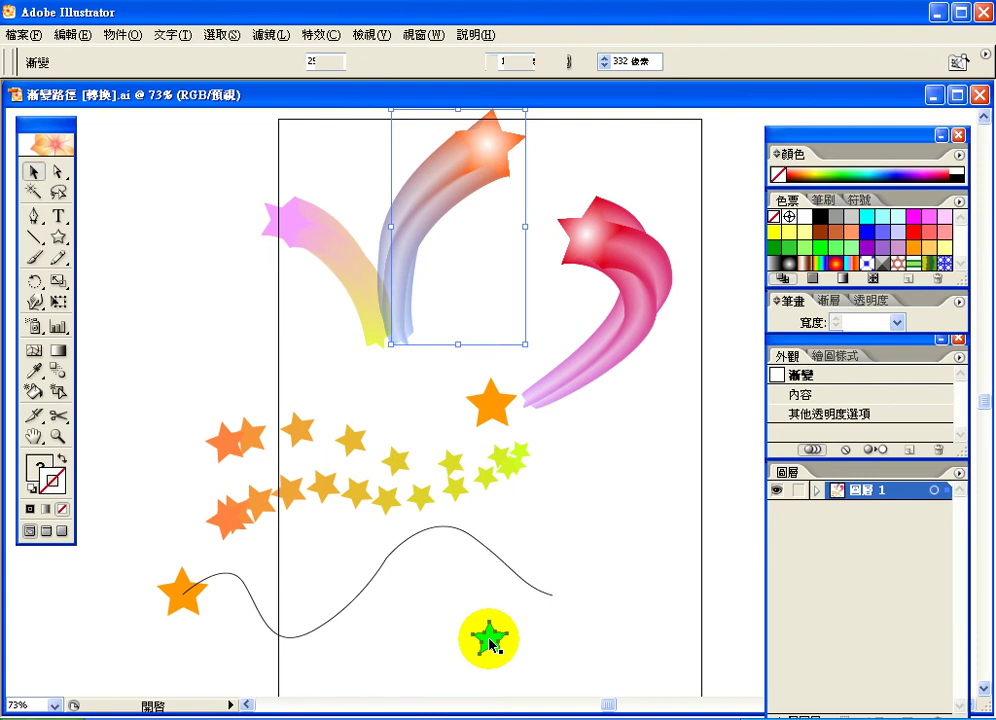
left_click(187, 597, "shift")
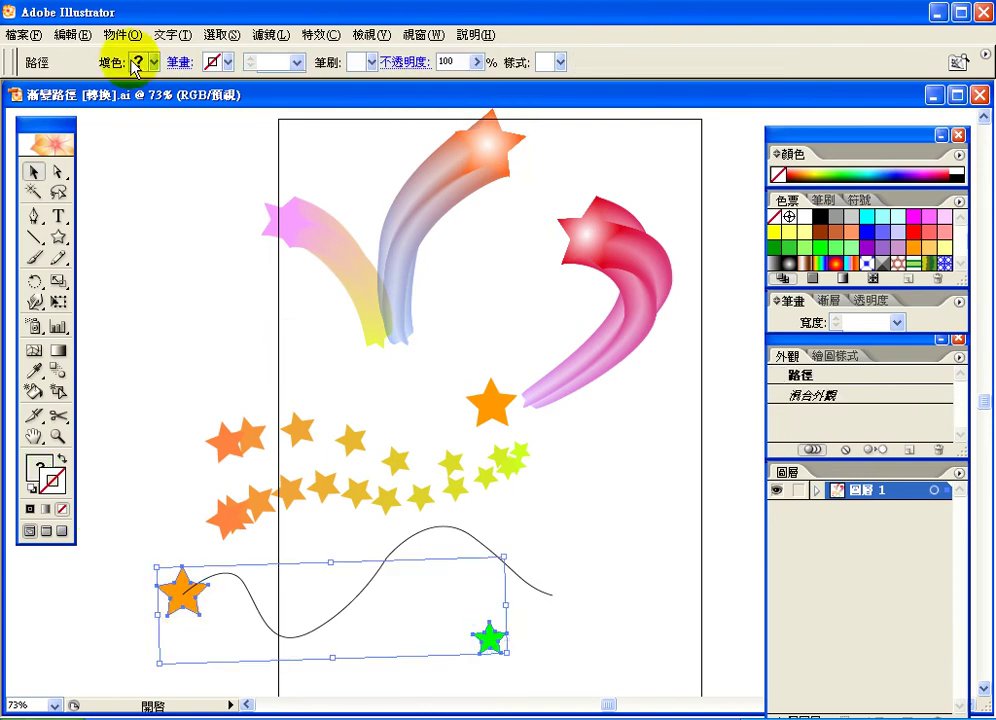
left_click(108, 33)
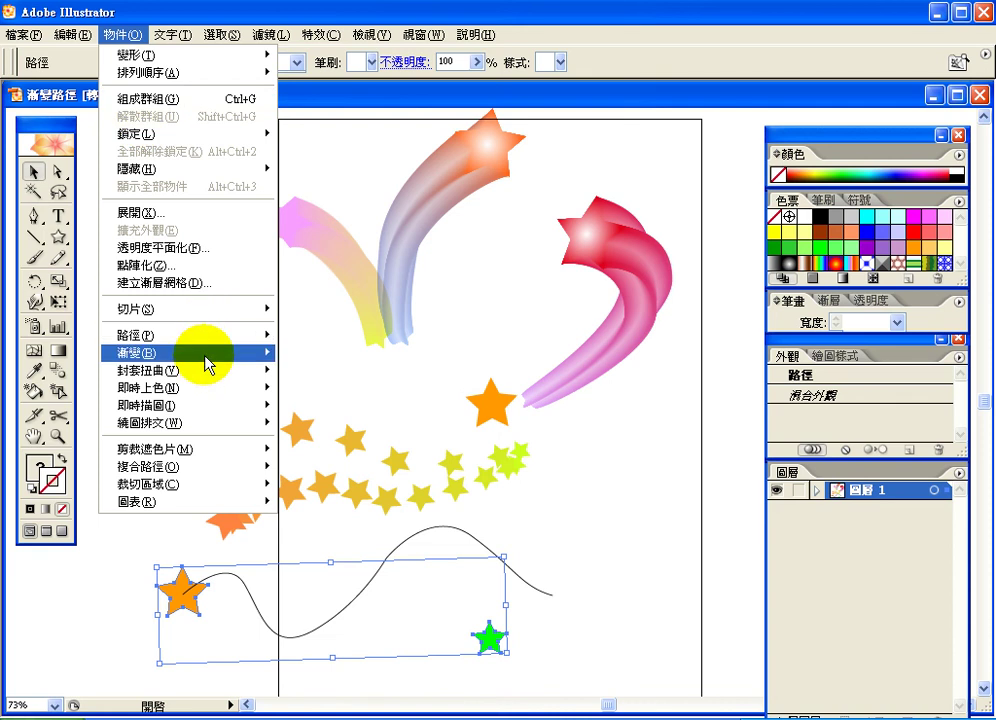
mouse_move(240, 354)
left_click(305, 360)
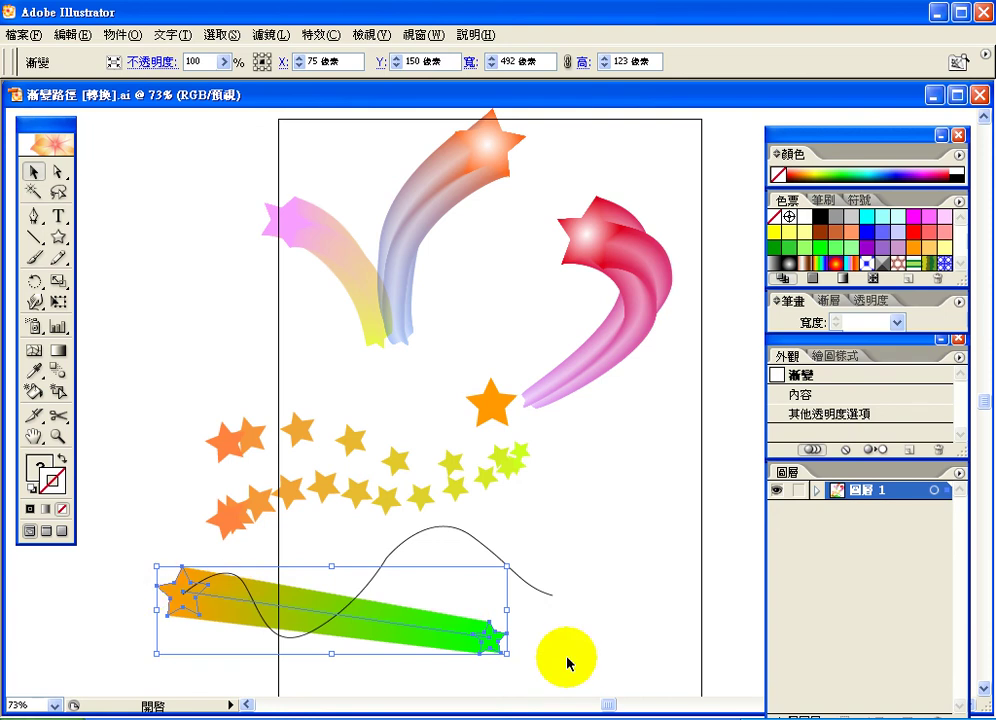
- Preview the star blend with its spacing set to 5 specified steps (指定階數)
left_click(121, 35)
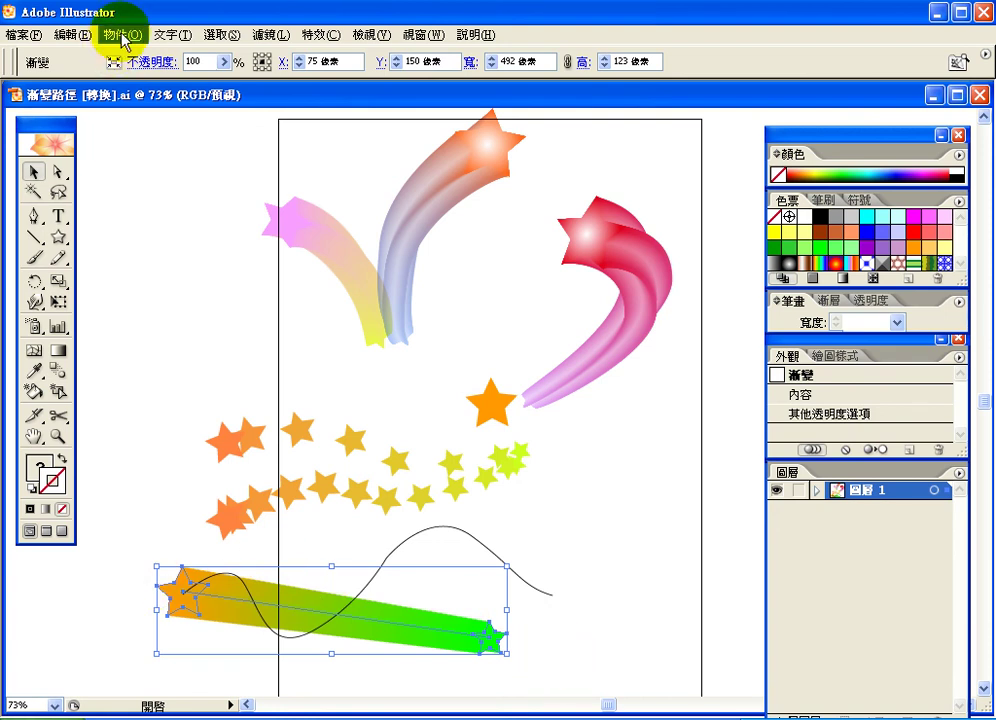
mouse_move(198, 354)
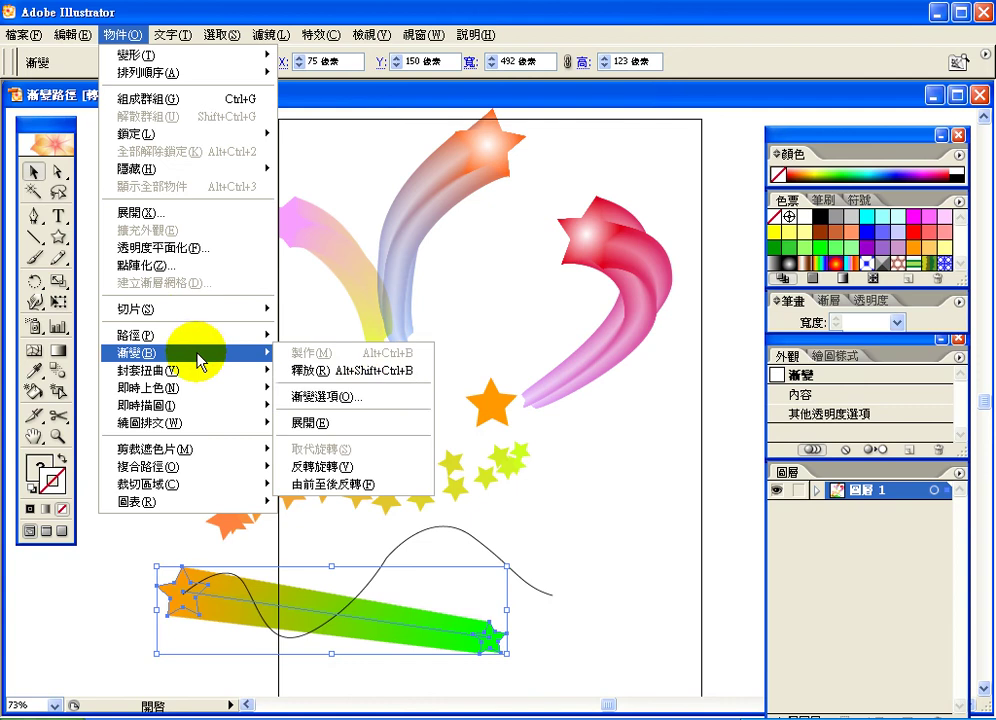
left_click(372, 398)
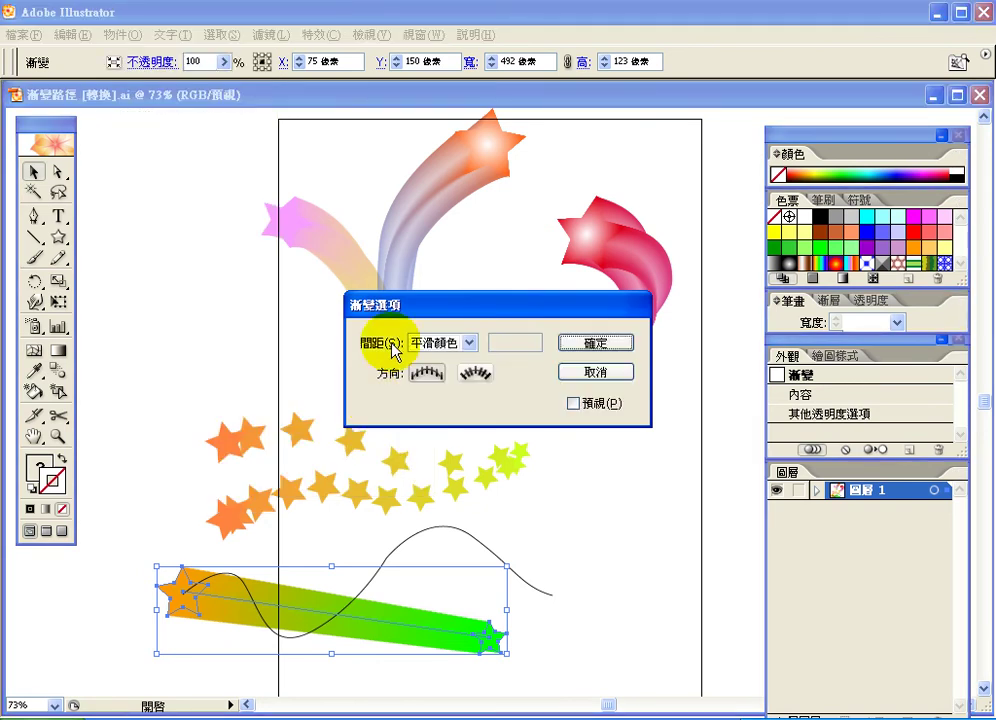
left_click(469, 343)
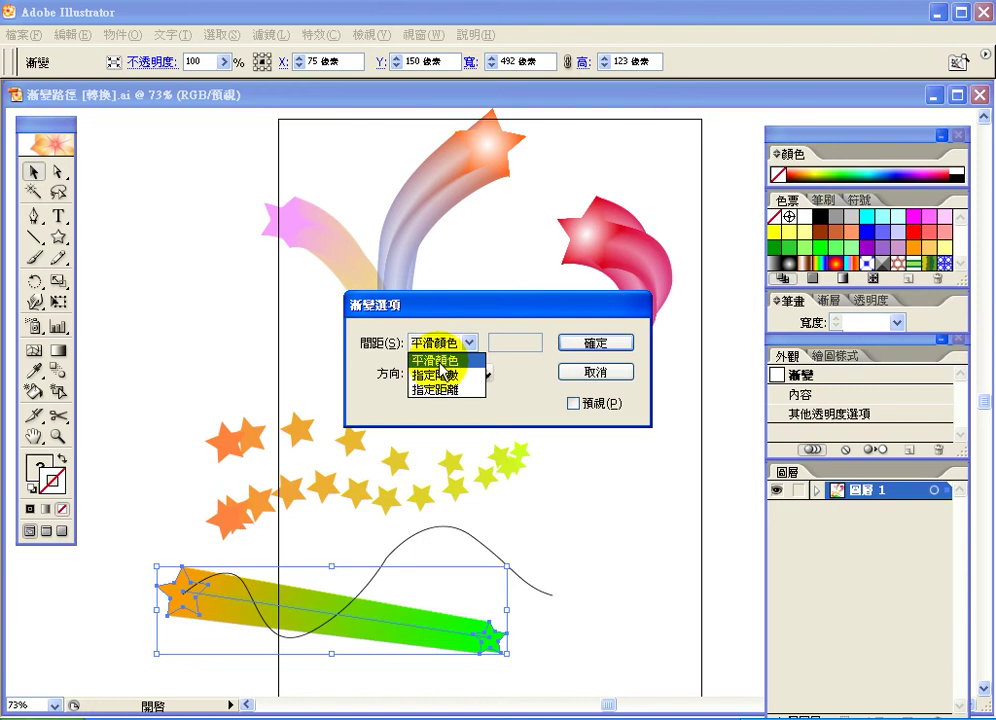
left_click(439, 376)
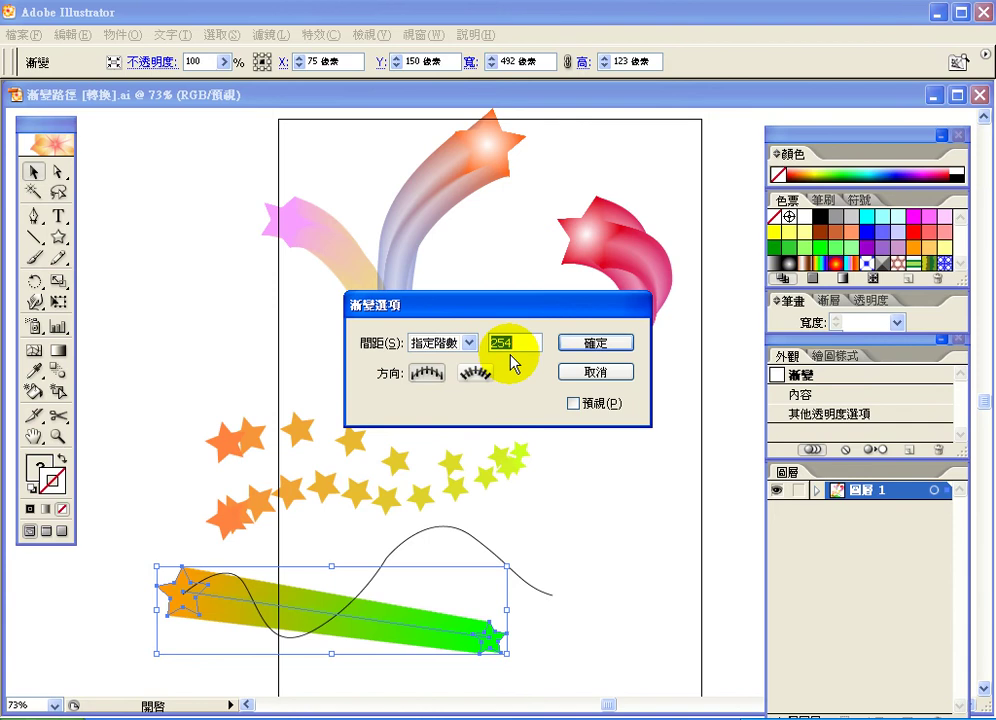
type("5")
left_click(576, 405)
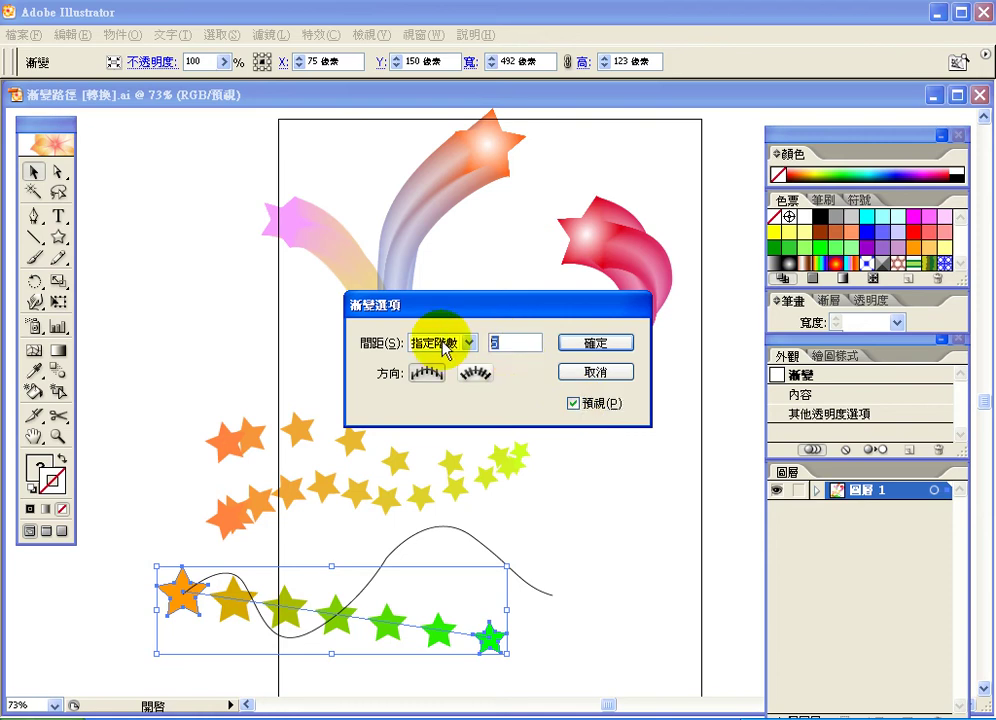
double_click(516, 345)
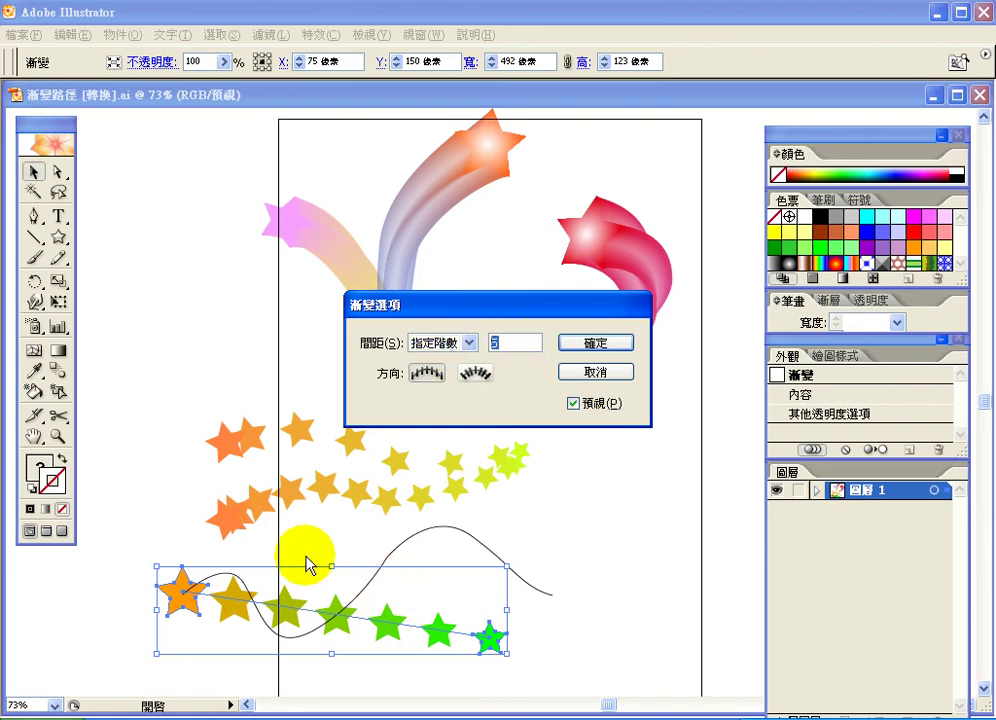
- Preview the star blend with a specified distance (指定距離) of 50 pixels, then discard the blend option changes
left_click(438, 344)
left_click(437, 389)
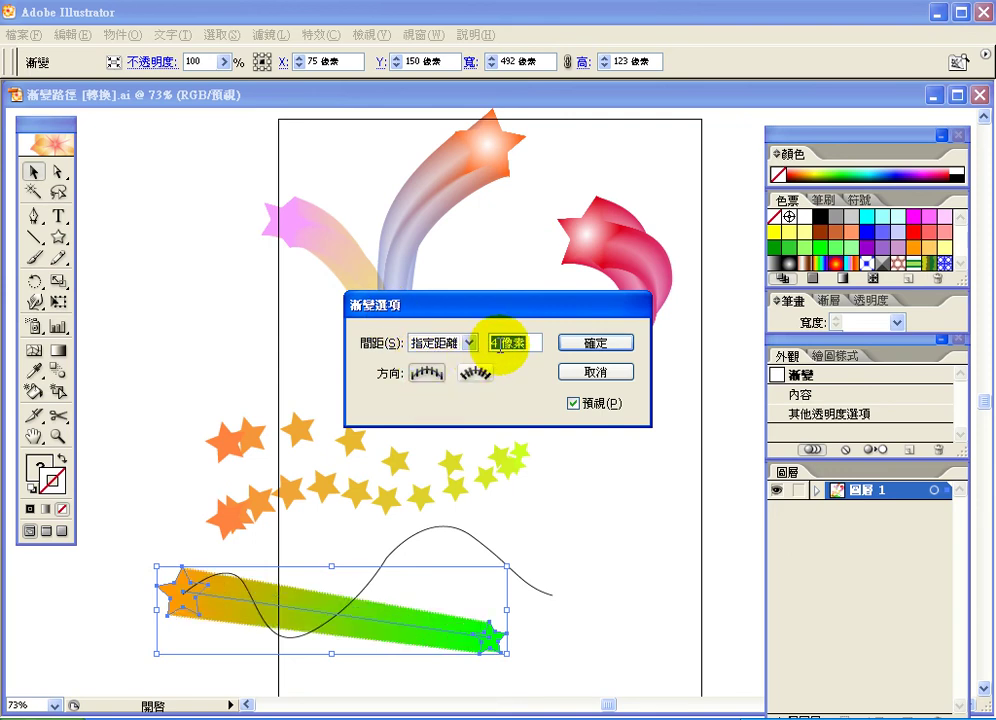
type("50")
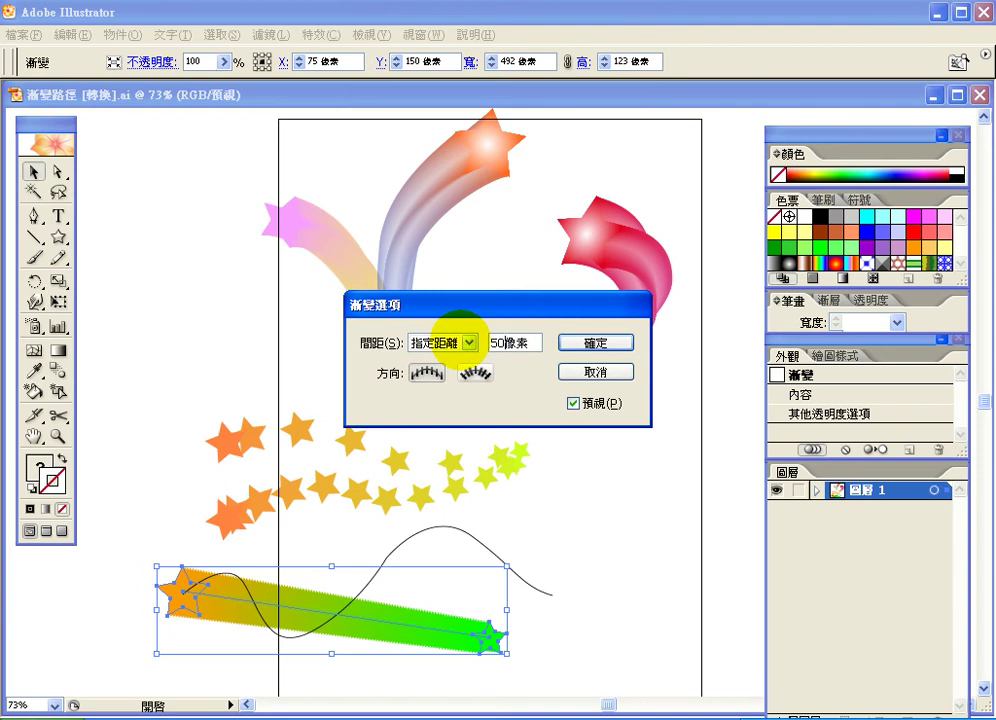
left_click(574, 404)
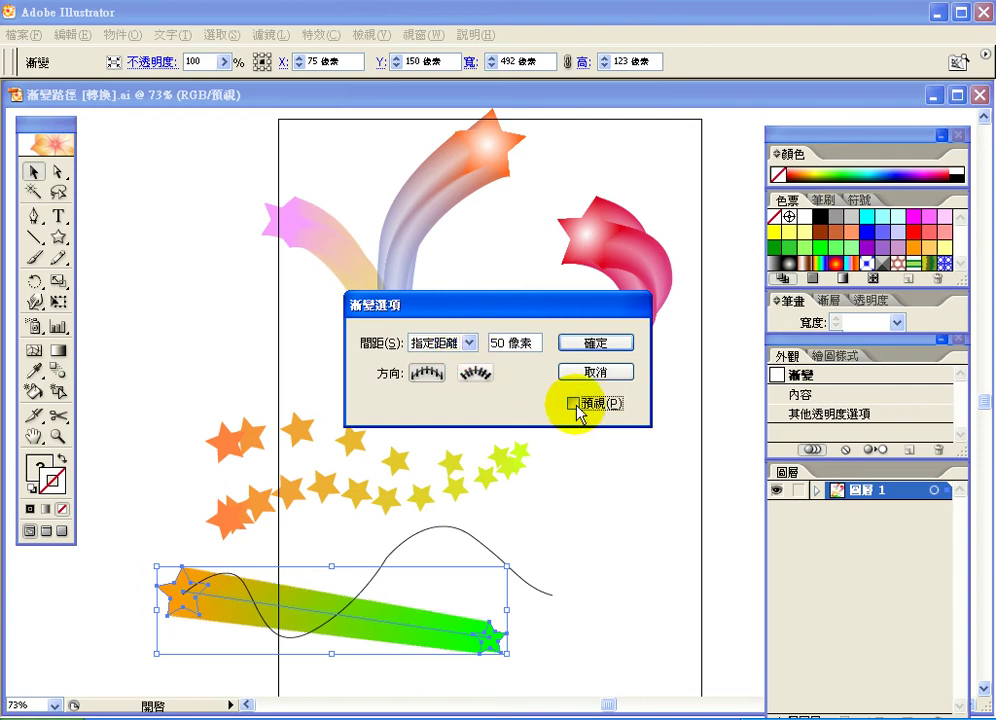
left_click(574, 404)
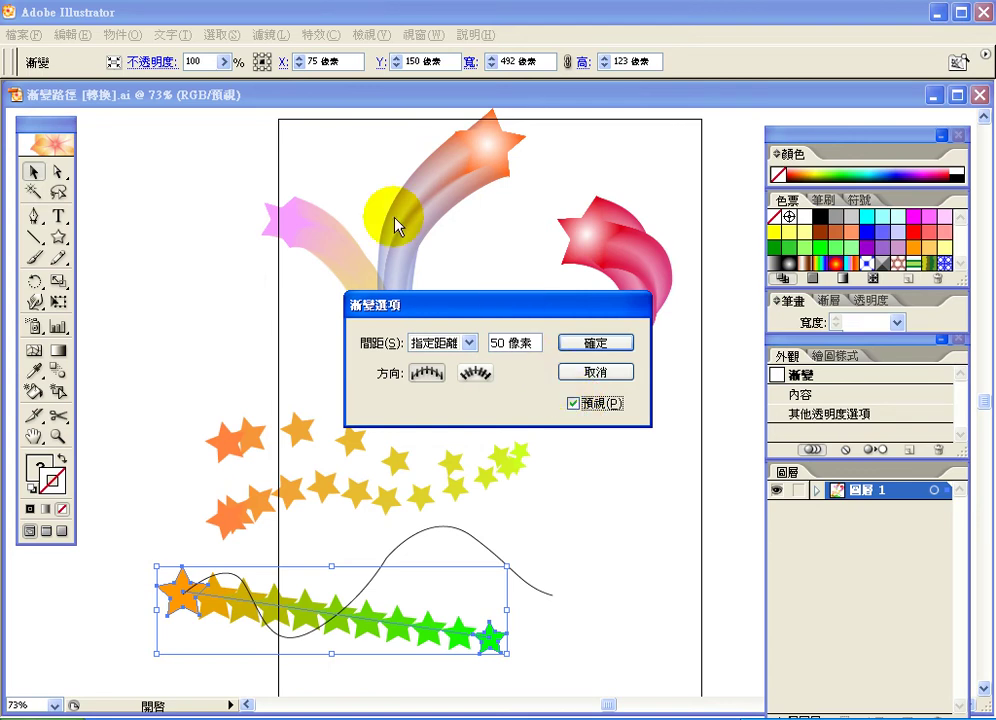
left_click_drag(515, 307, 384, 198)
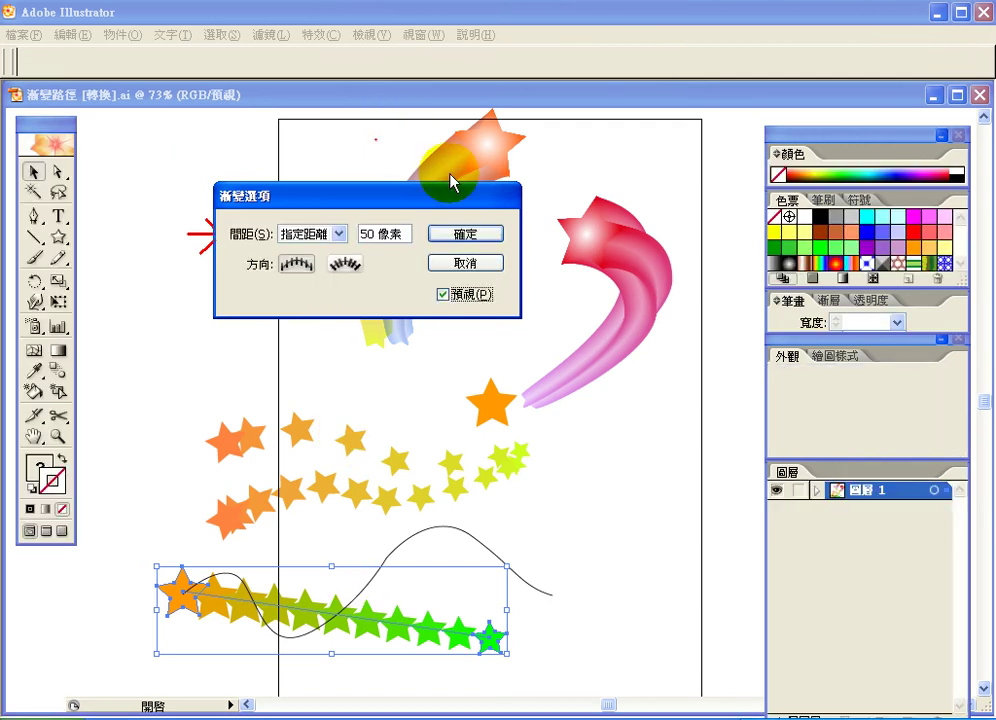
left_click(476, 263)
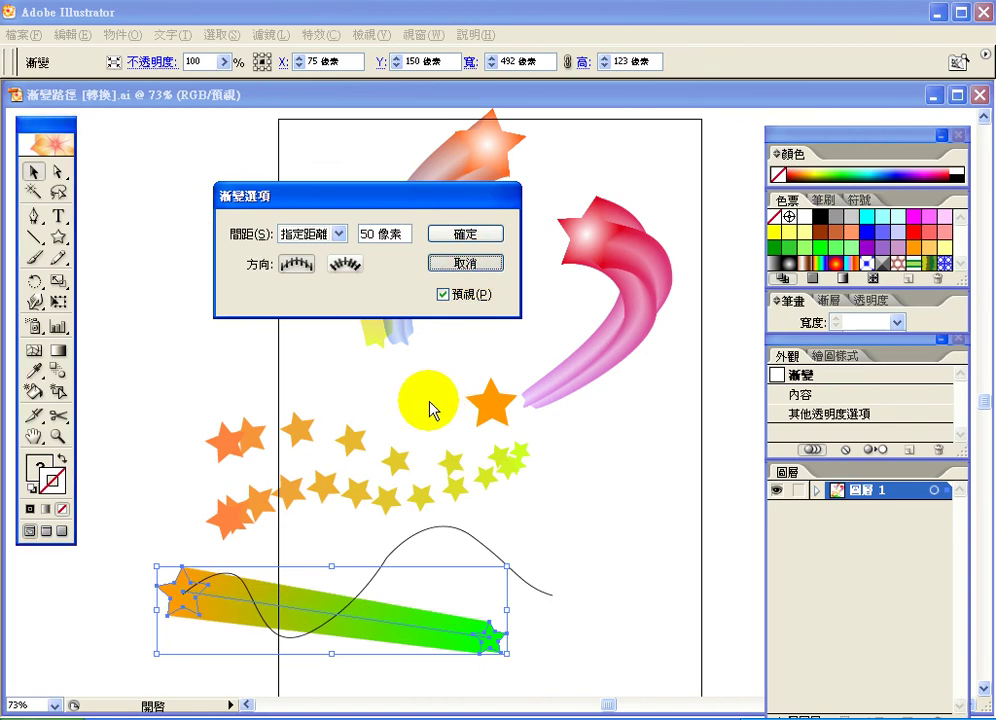
- Select the wavy path together with the star blend and try to replace the blend's spine (取代旋轉) with it
left_click(404, 545, "shift")
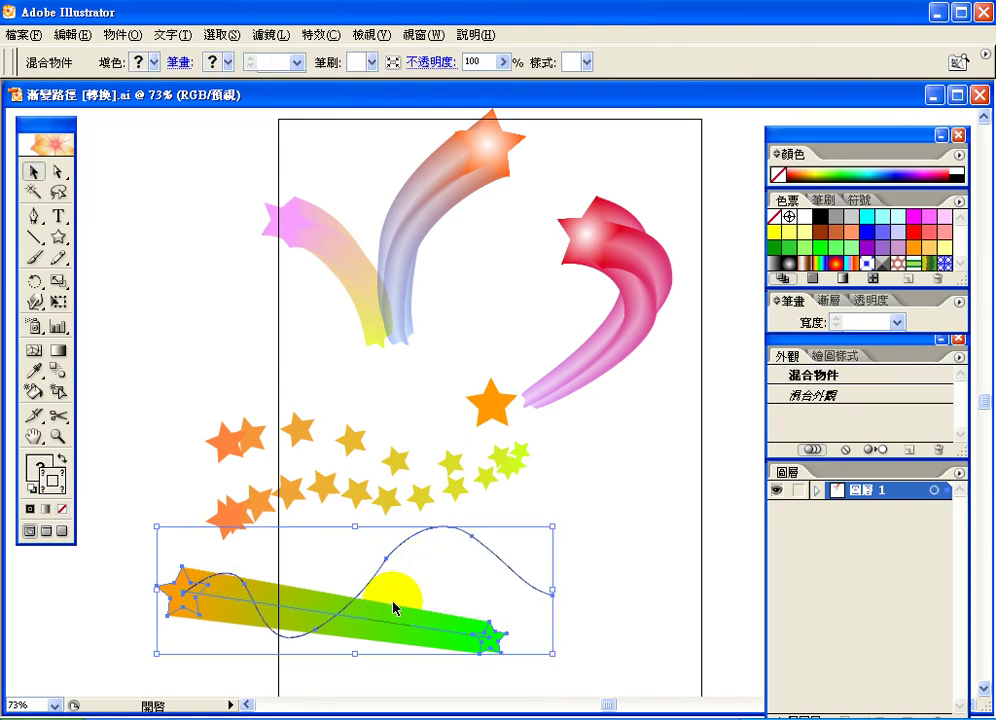
left_click(118, 38)
left_click(118, 38)
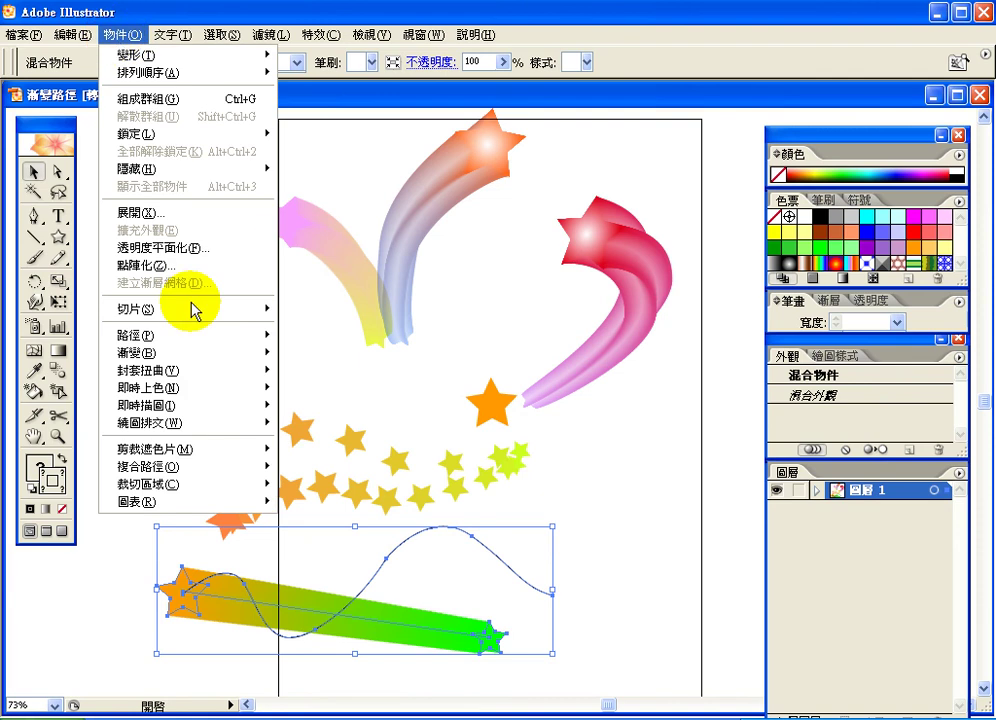
mouse_move(199, 354)
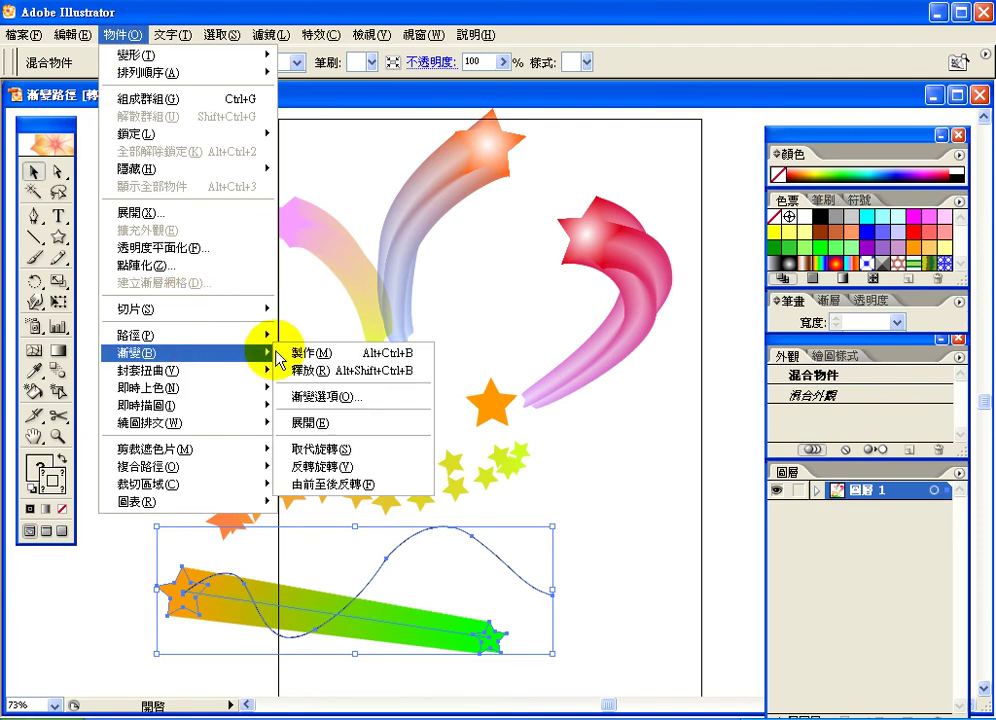
left_click(360, 455)
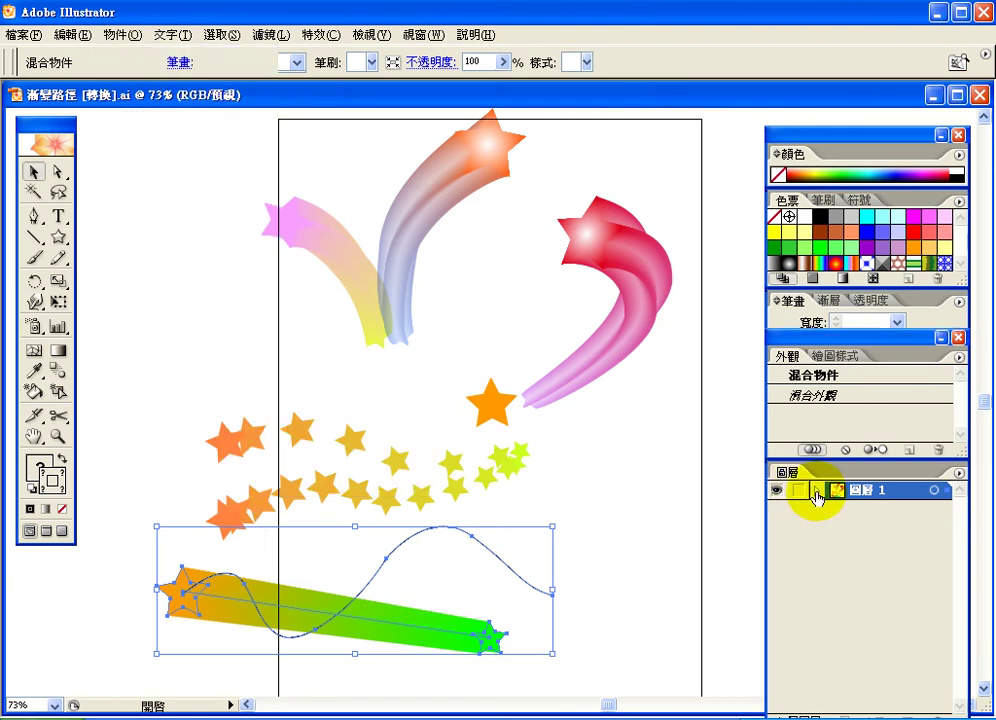
- Expand the star blend in Layer 1 (圖層 1) to locate its straight spine, and replace the spine with the wavy path (取代旋轉)
left_click(817, 491)
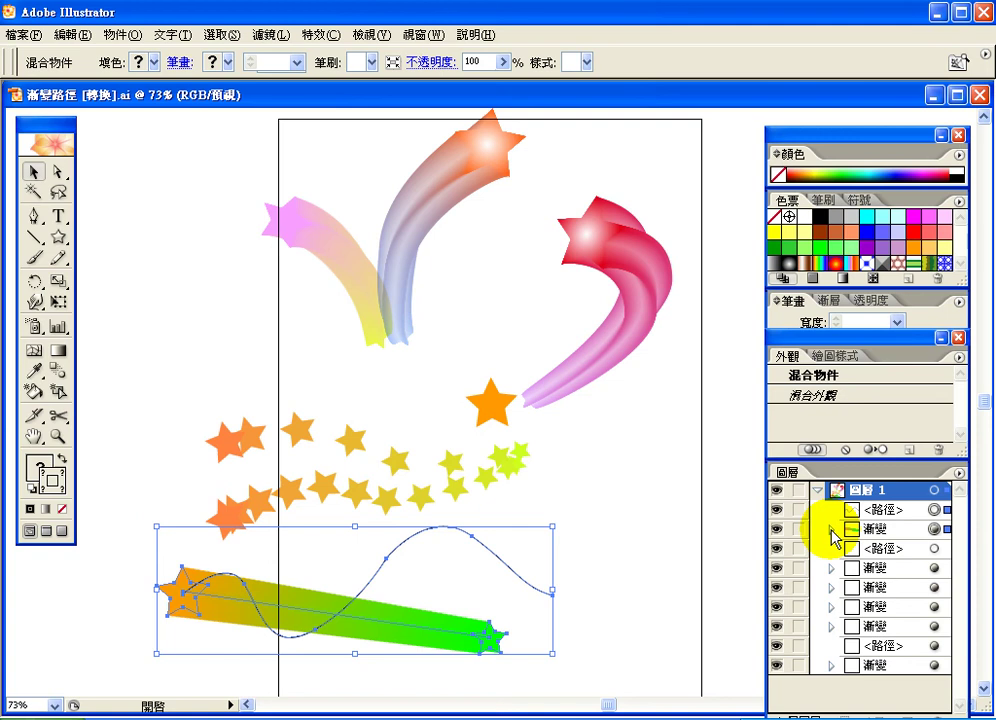
left_click(830, 528)
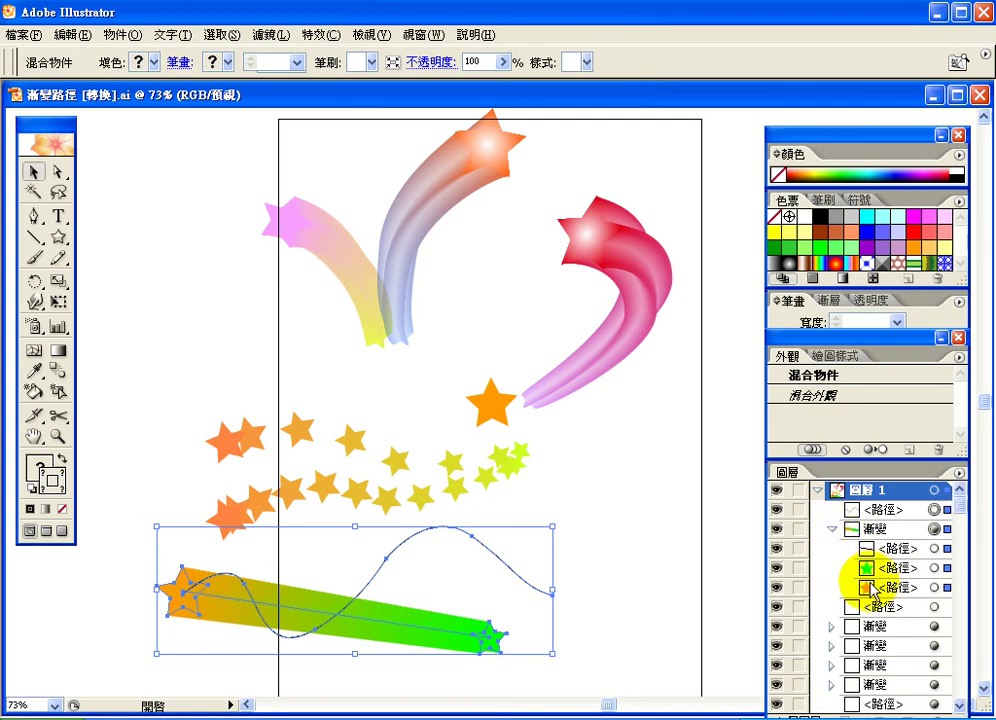
left_click(870, 550)
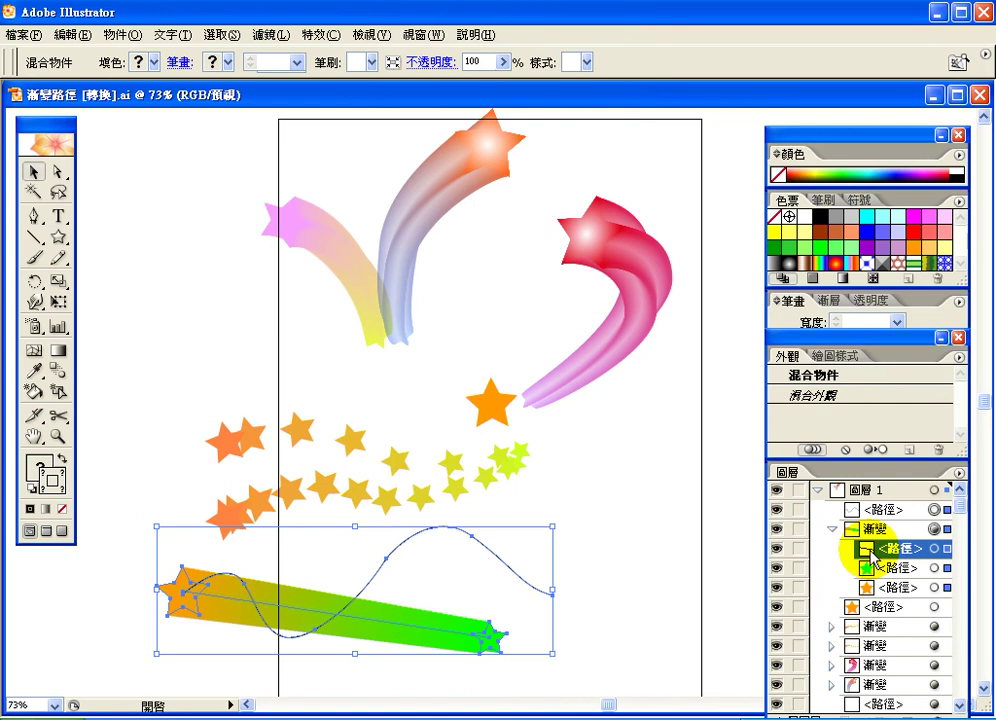
left_click(120, 35)
mouse_move(180, 352)
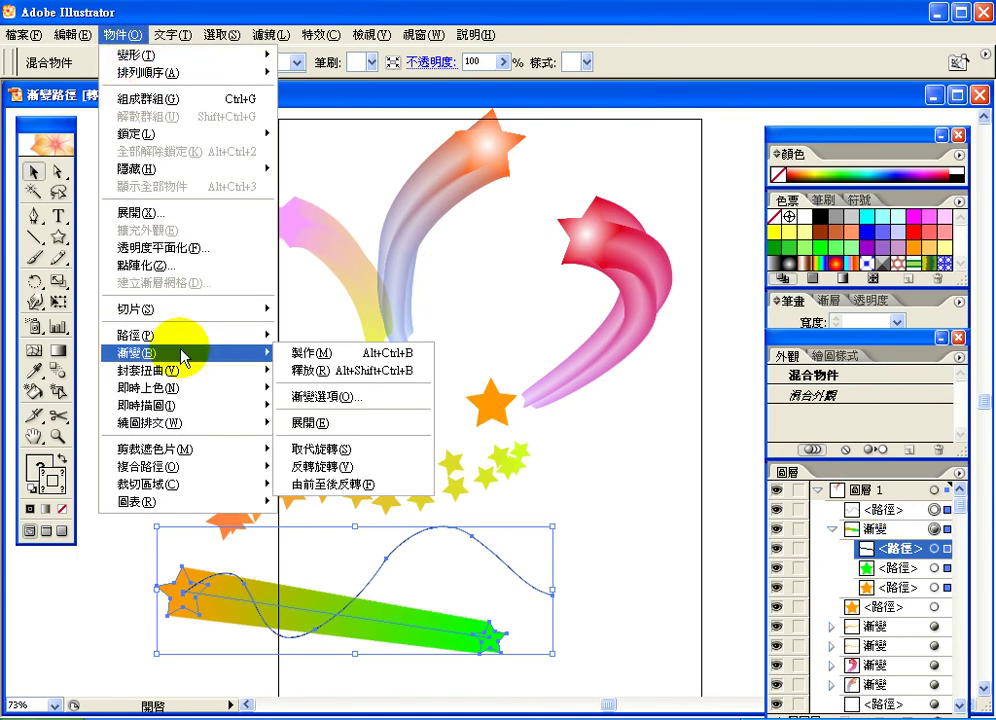
left_click(345, 450)
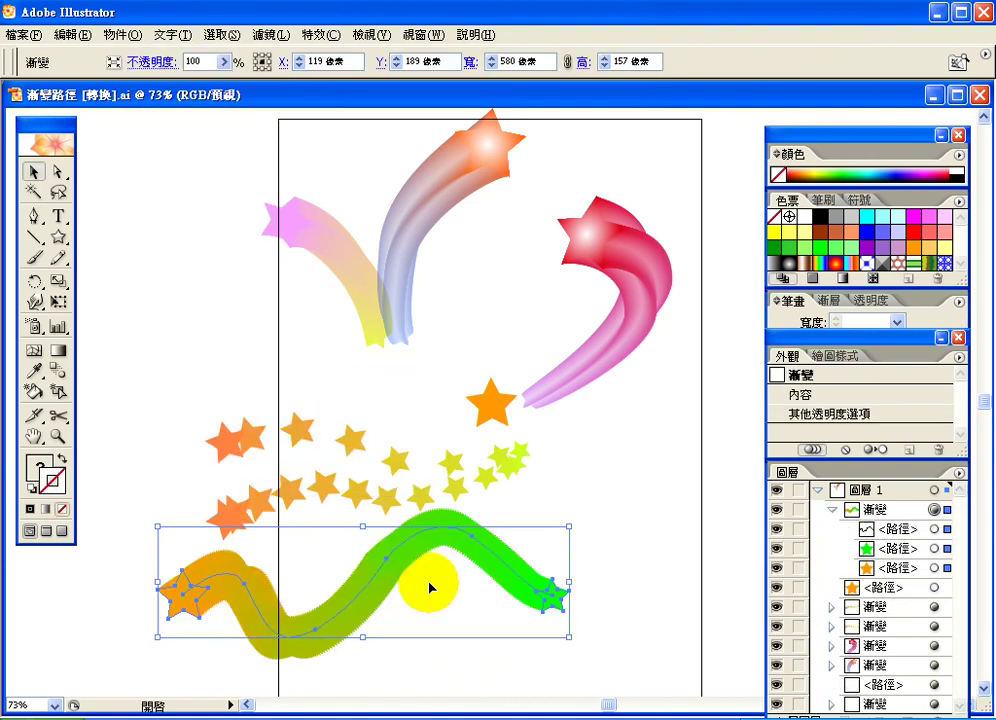
- Set the star blend's spacing to 5 specified steps (指定階數) and orient the stars to follow the path
left_click(131, 36)
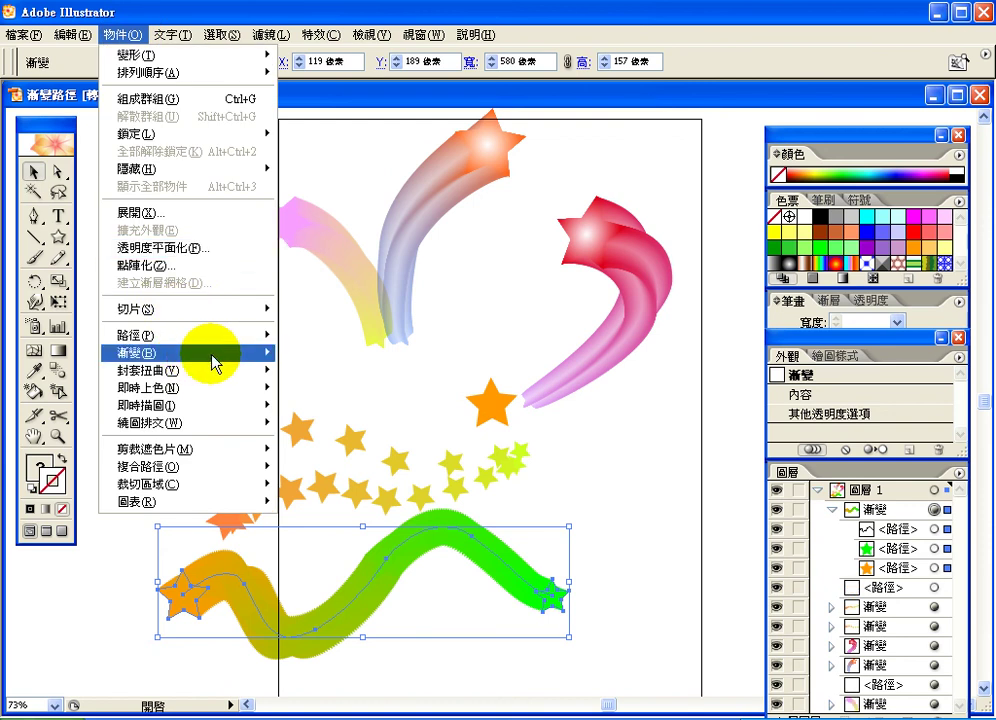
mouse_move(201, 363)
left_click(318, 398)
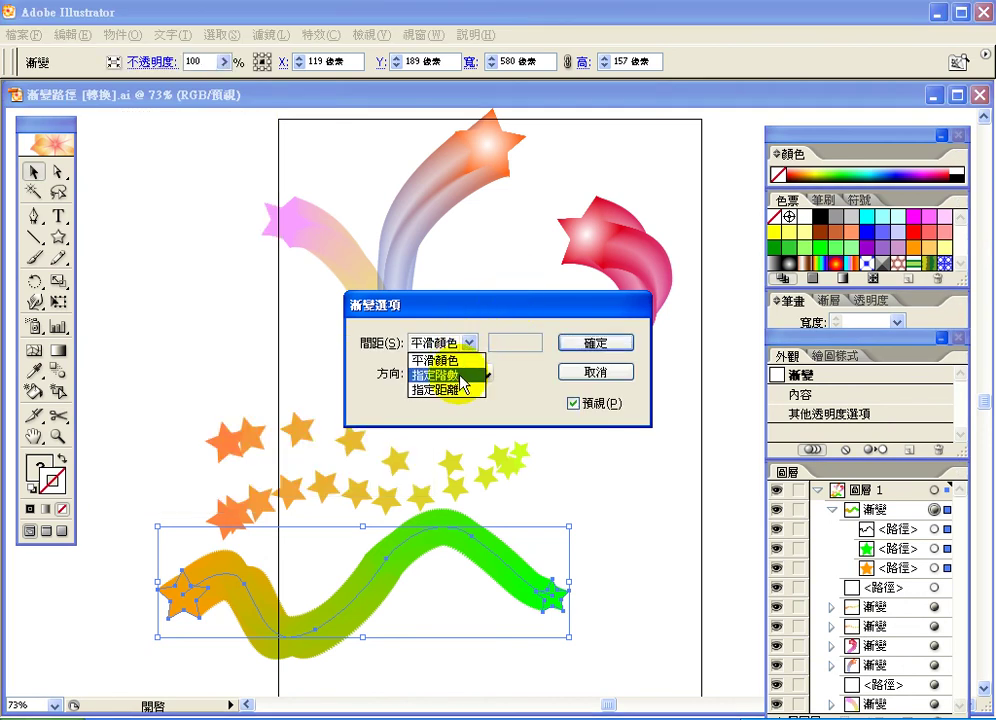
left_click(490, 379)
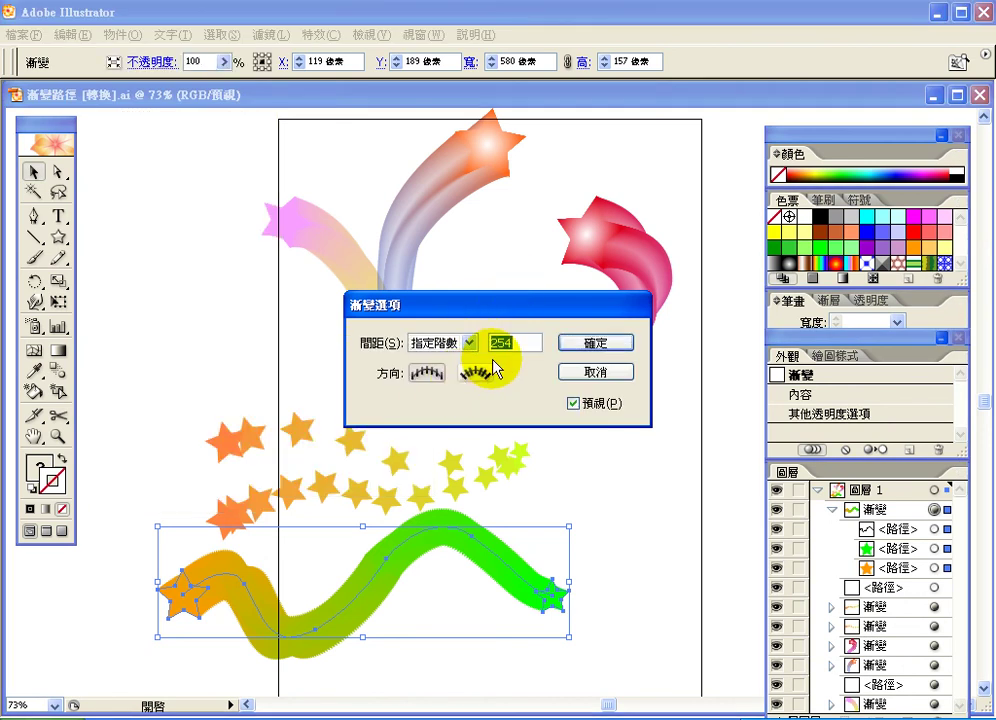
type("5")
left_click(574, 404)
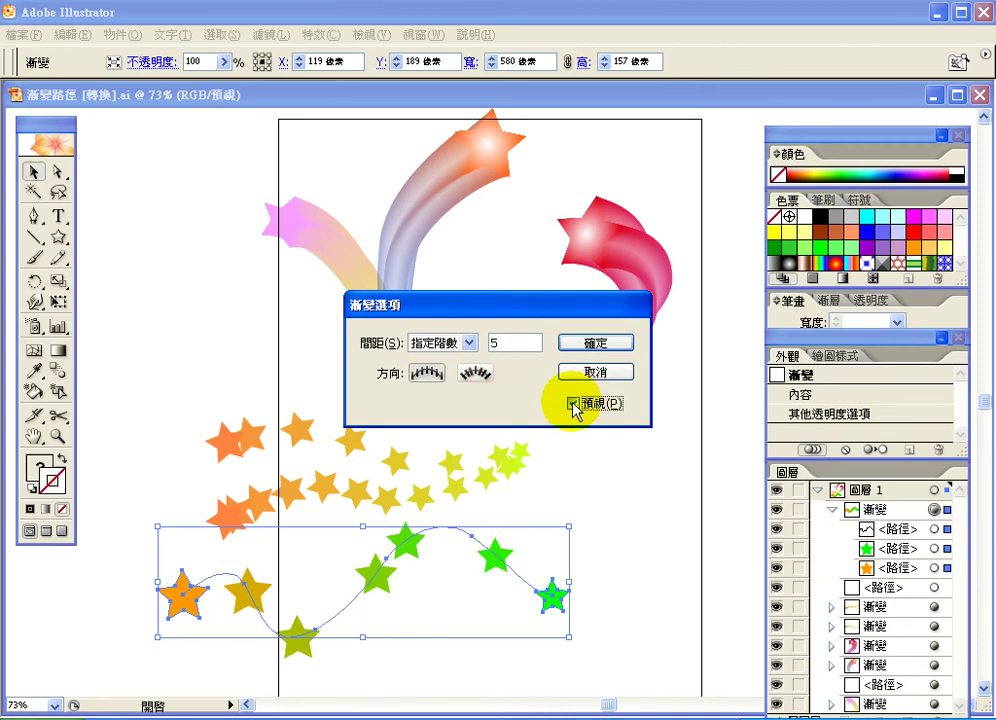
left_click(573, 404)
left_click(573, 404)
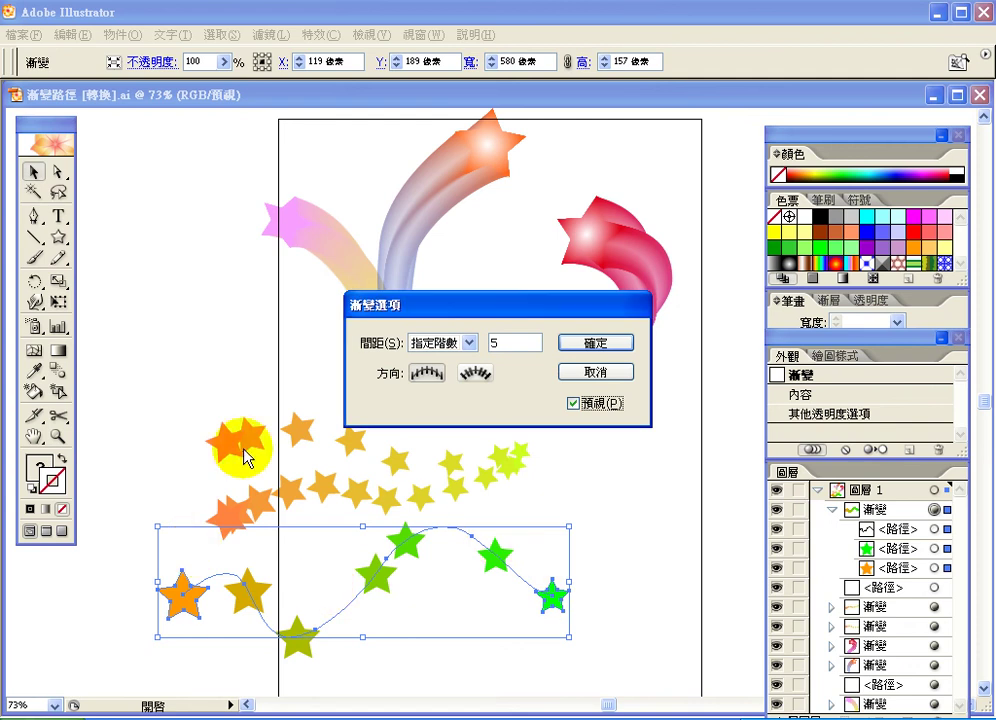
left_click(474, 376)
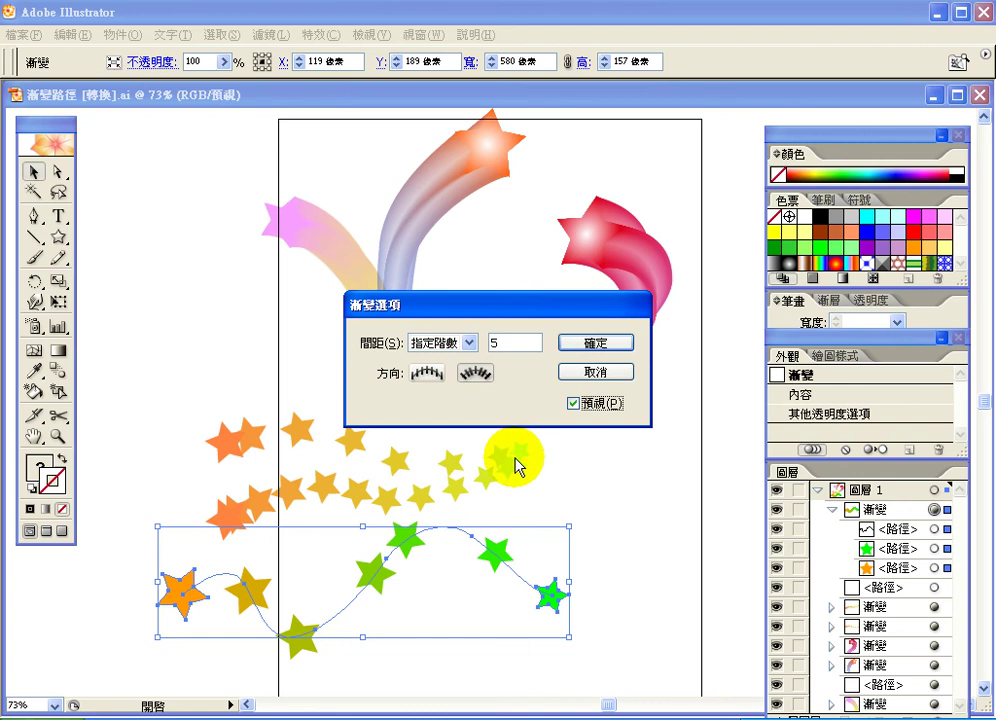
left_click(579, 346)
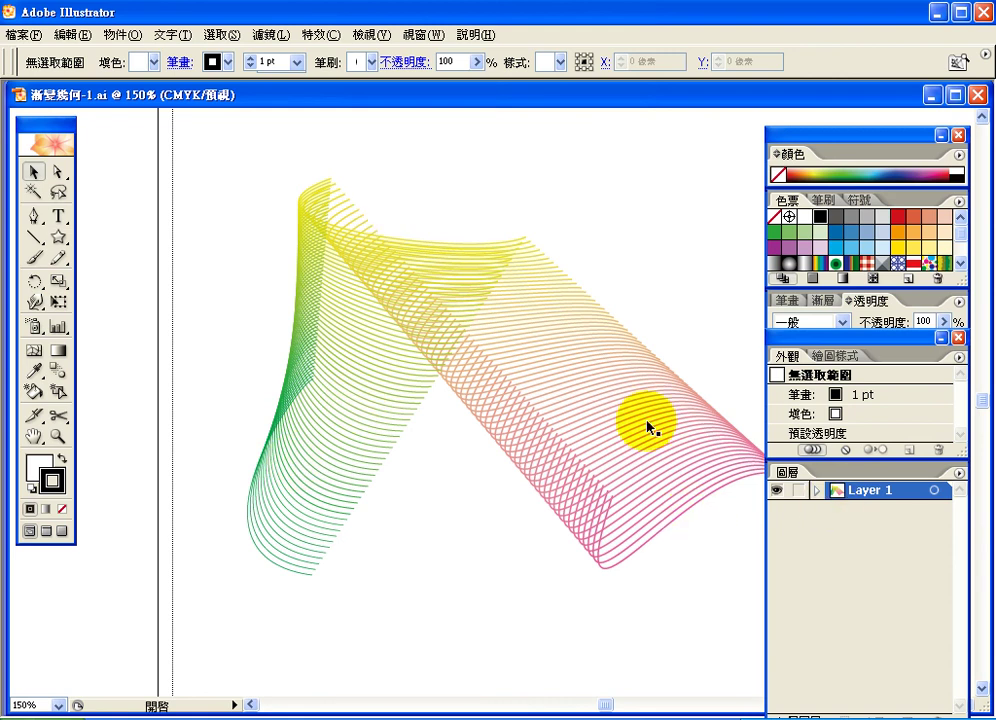
- Release (釋放) the blends on Layer 1 of 漸變幾何-1.ai to inspect the source curves, and undo the release
left_click(934, 490)
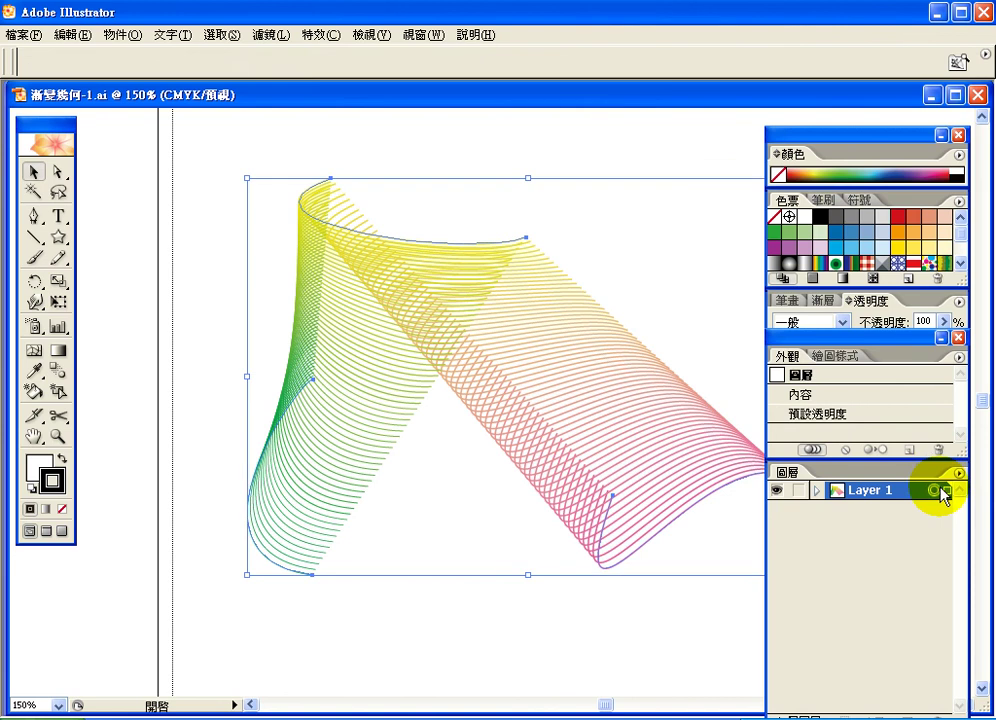
left_click(122, 34)
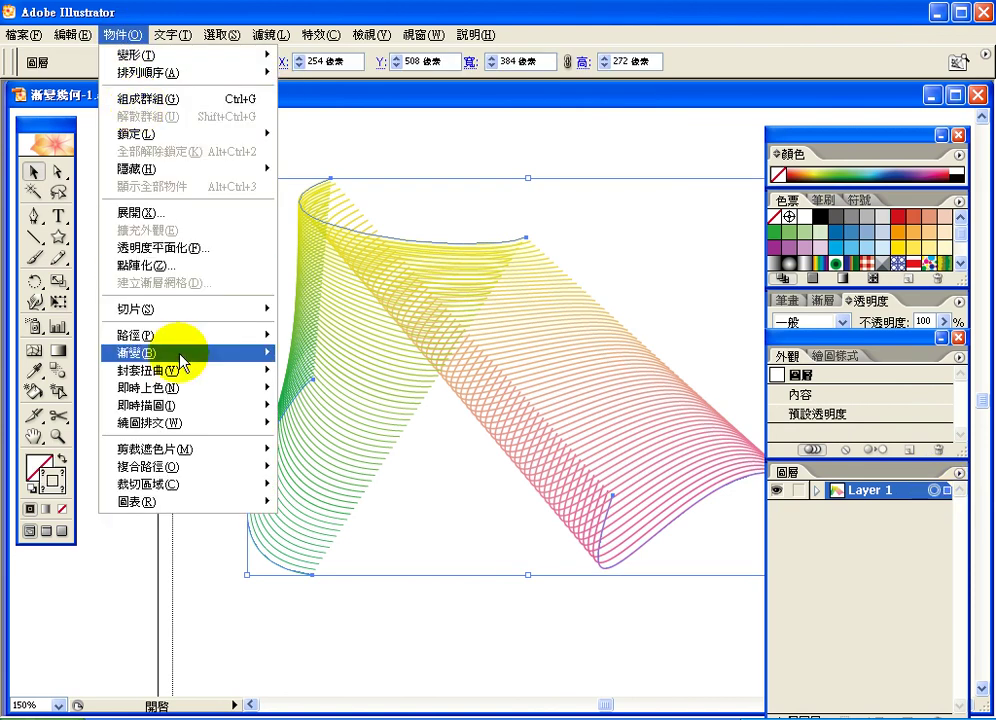
mouse_move(190, 352)
left_click(345, 370)
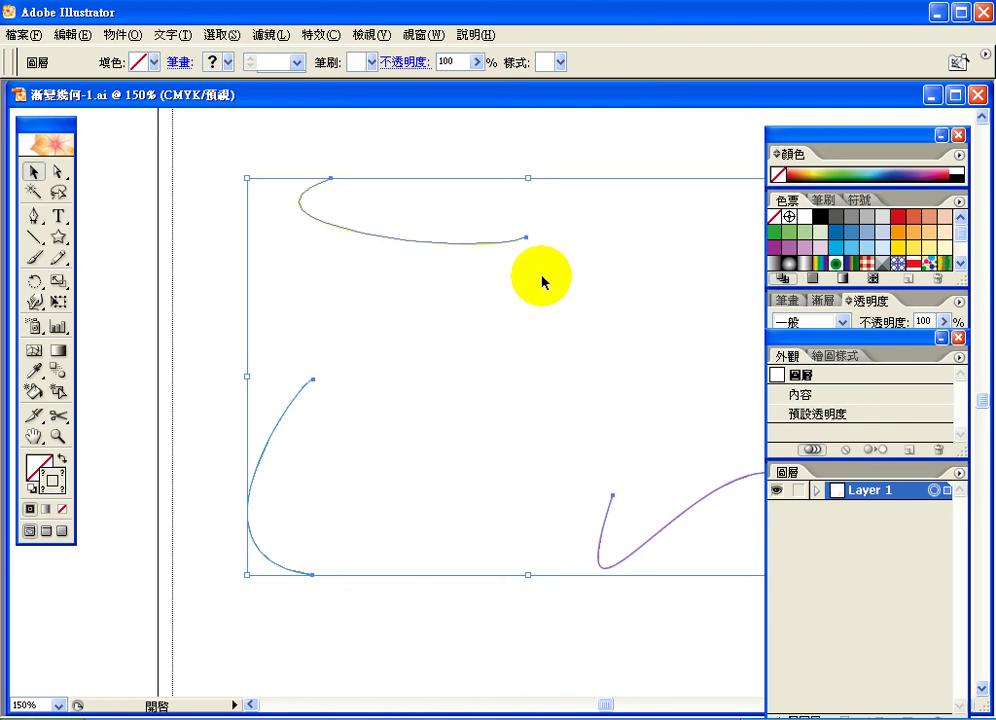
left_click(207, 333)
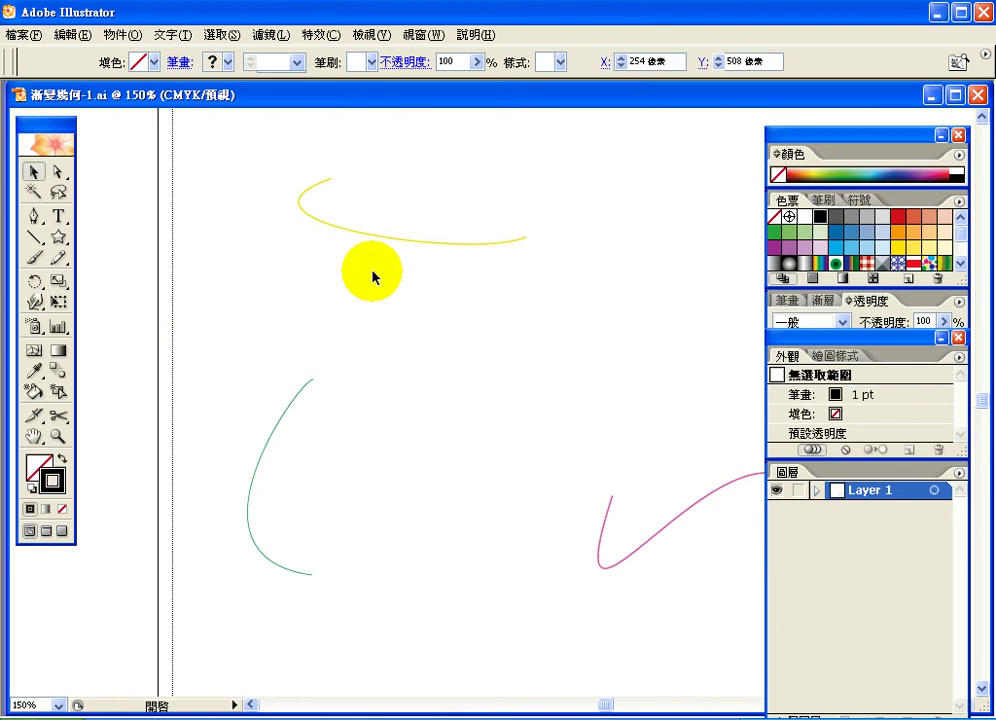
left_click(71, 34)
left_click(80, 57)
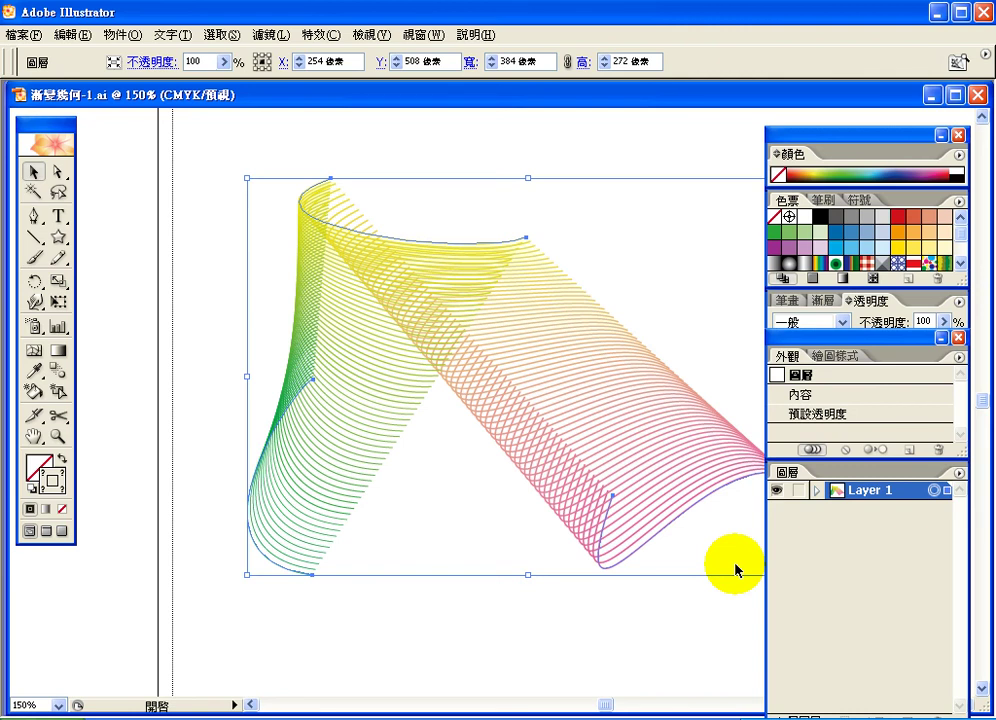
- Deselect the line artwork and open P09-02 from the 漸變圖形-設計手提袋 folder in Adobe Bridge
left_click(427, 548)
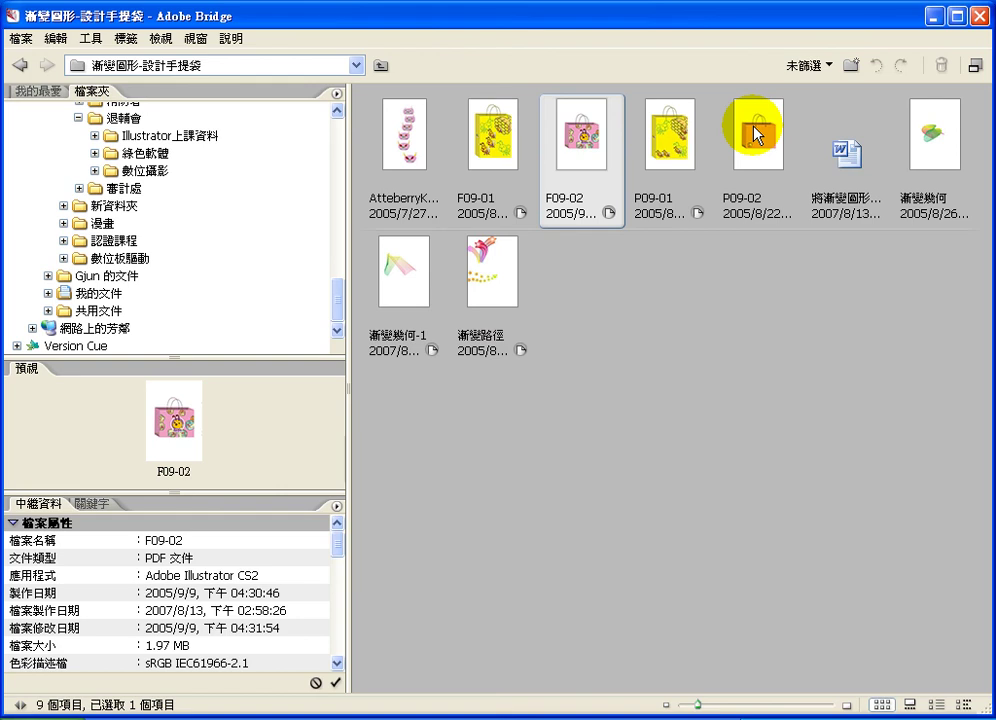
left_click(757, 145)
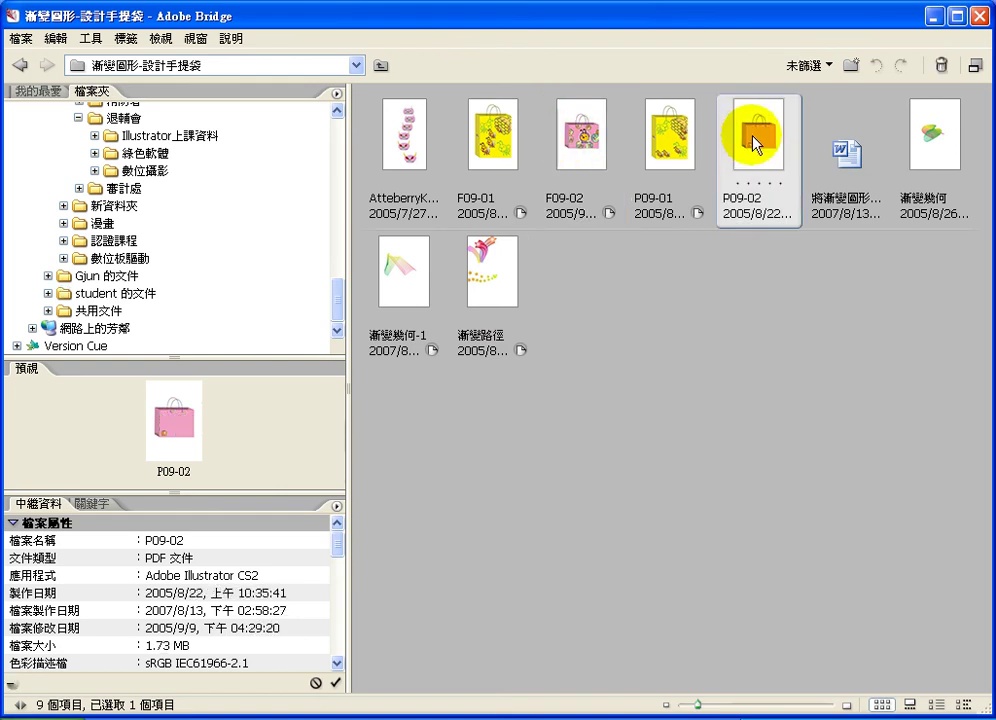
double_click(750, 145)
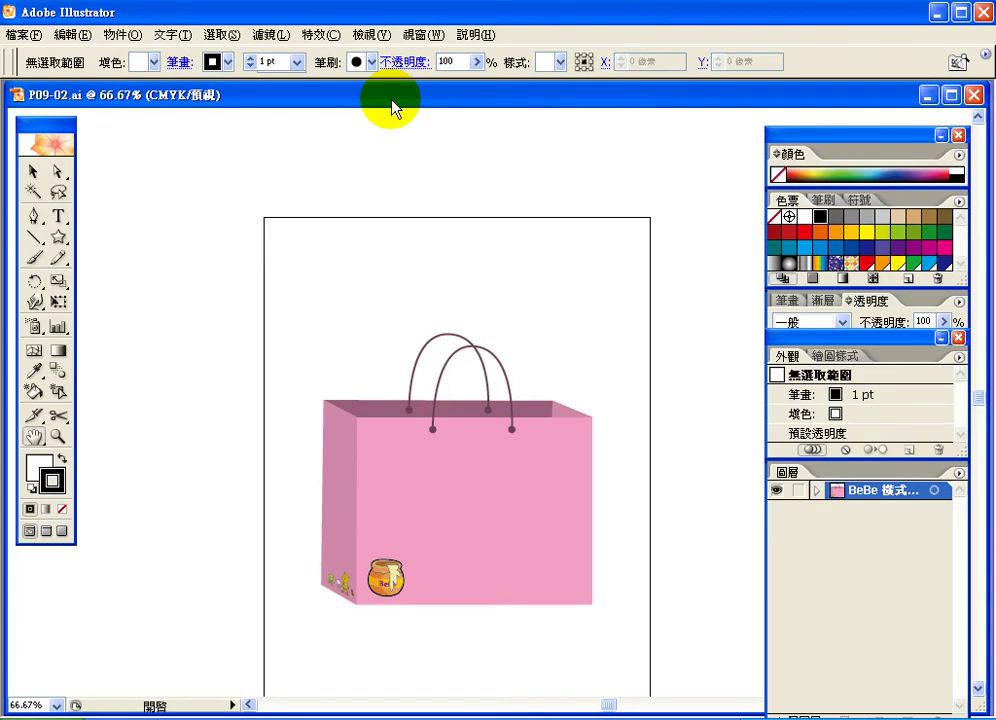
- Bring the F09-02 bag document to the front and select the spine path of the honey jar blend inside 漸變圖形 to examine it
left_click_drag(389, 102, 444, 466)
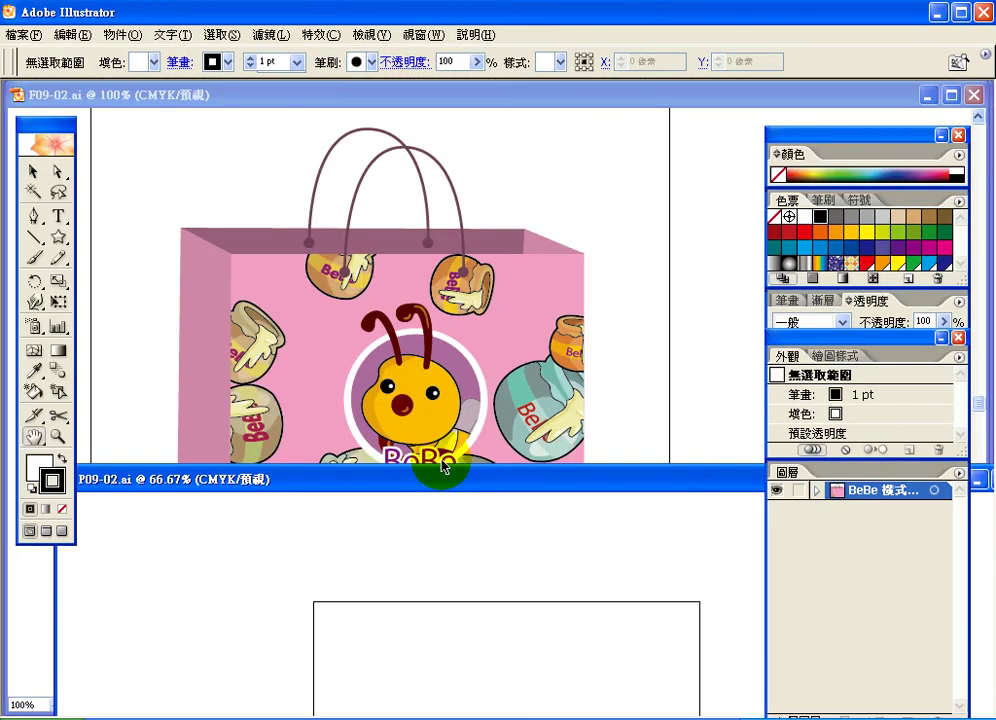
left_click(503, 100)
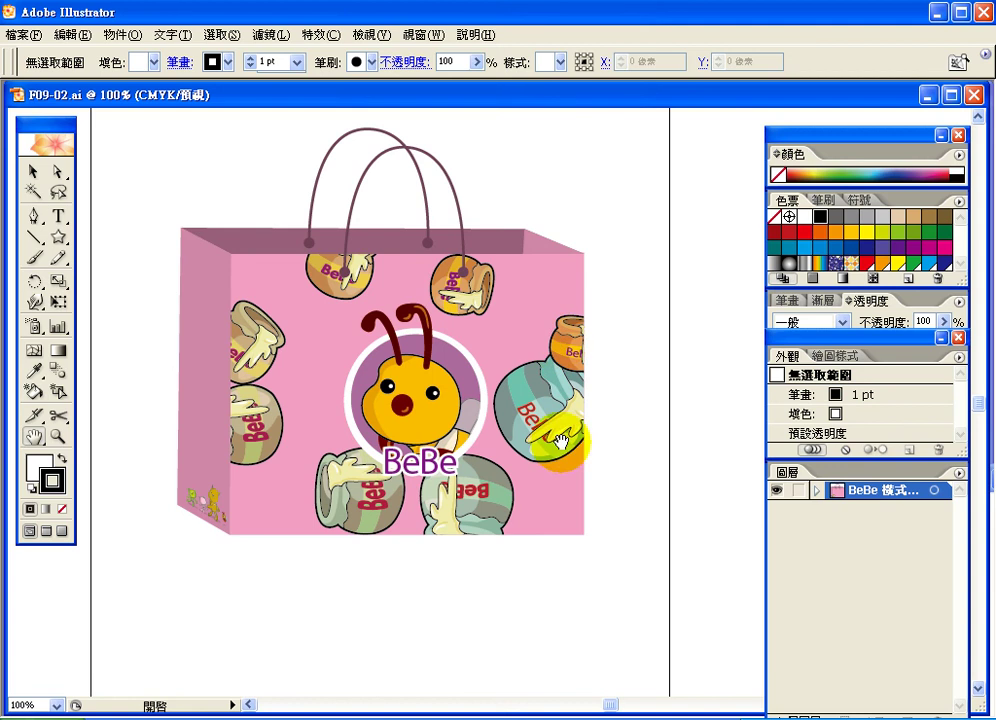
left_click(372, 503)
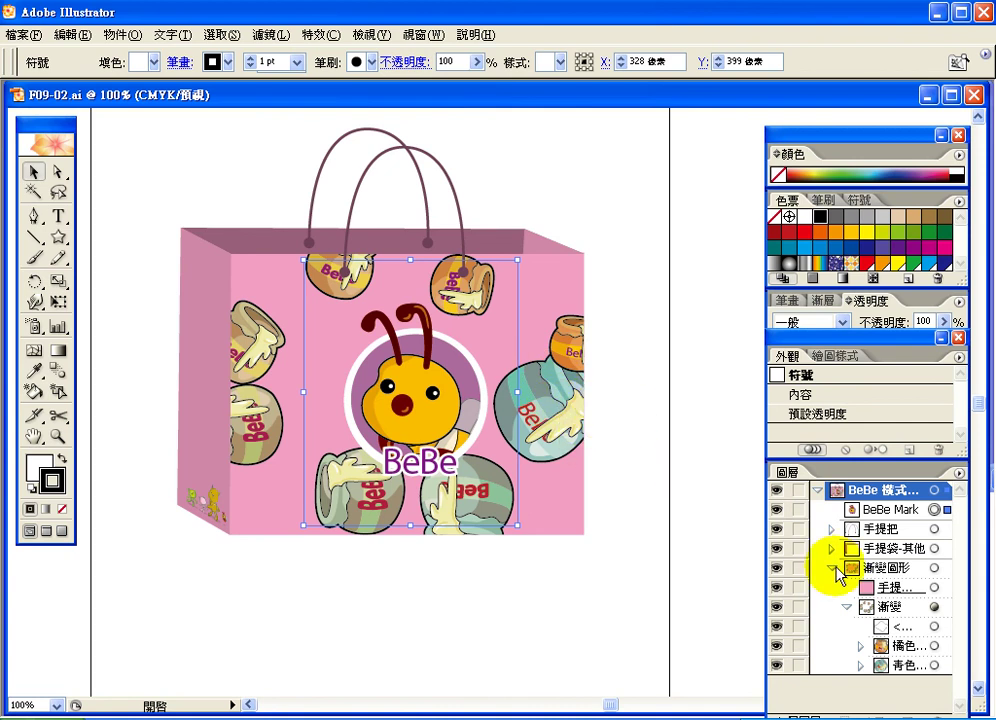
left_click(880, 627)
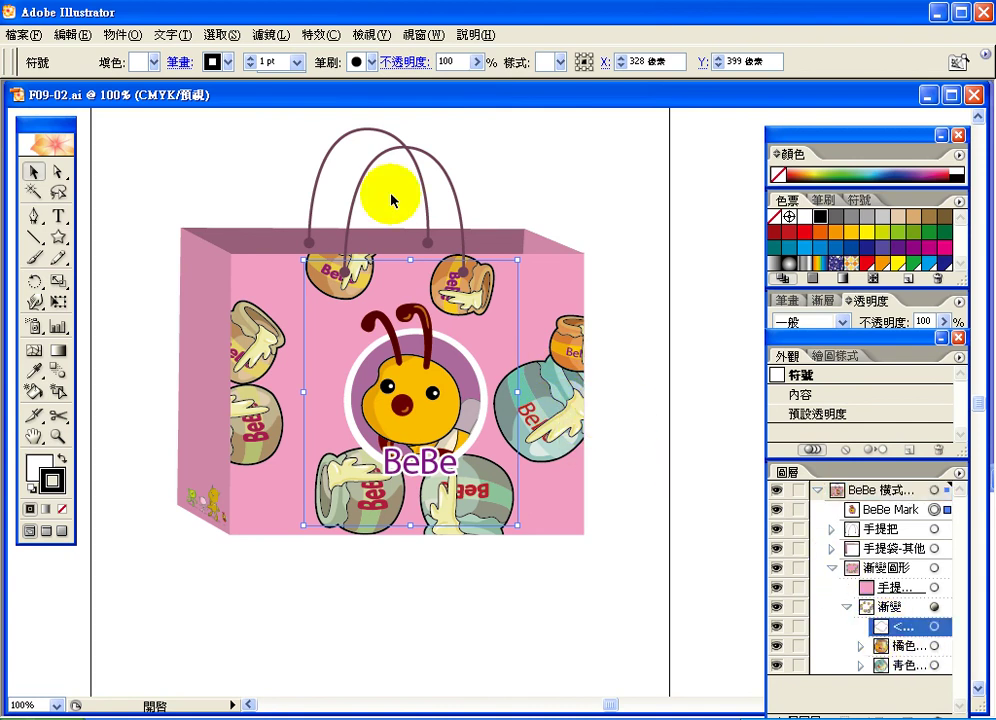
left_click(122, 34)
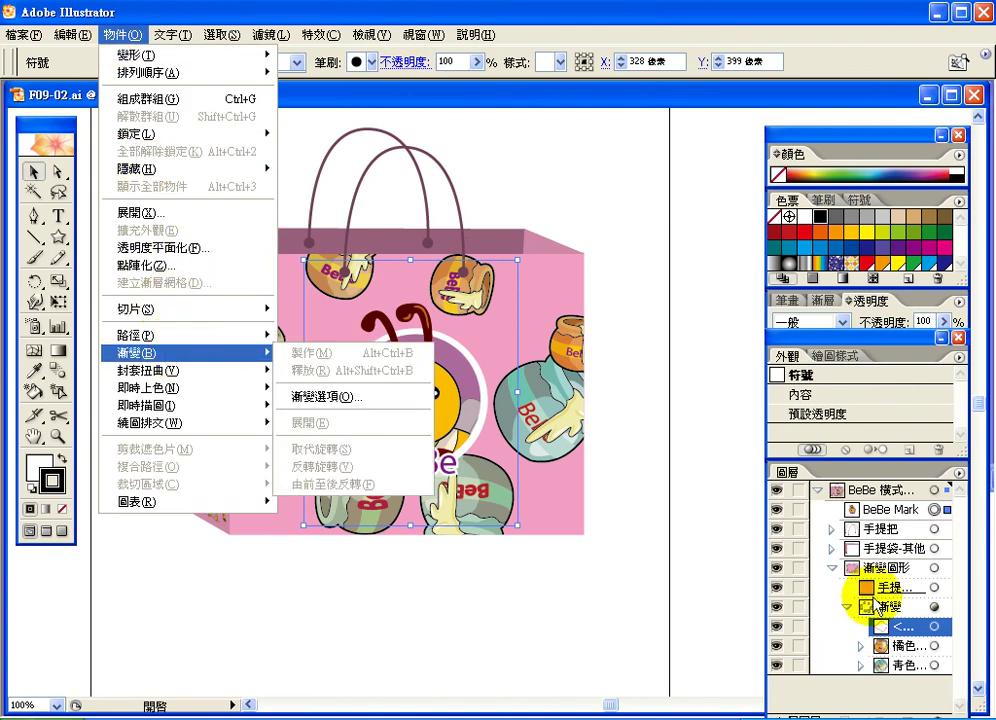
left_click(934, 627)
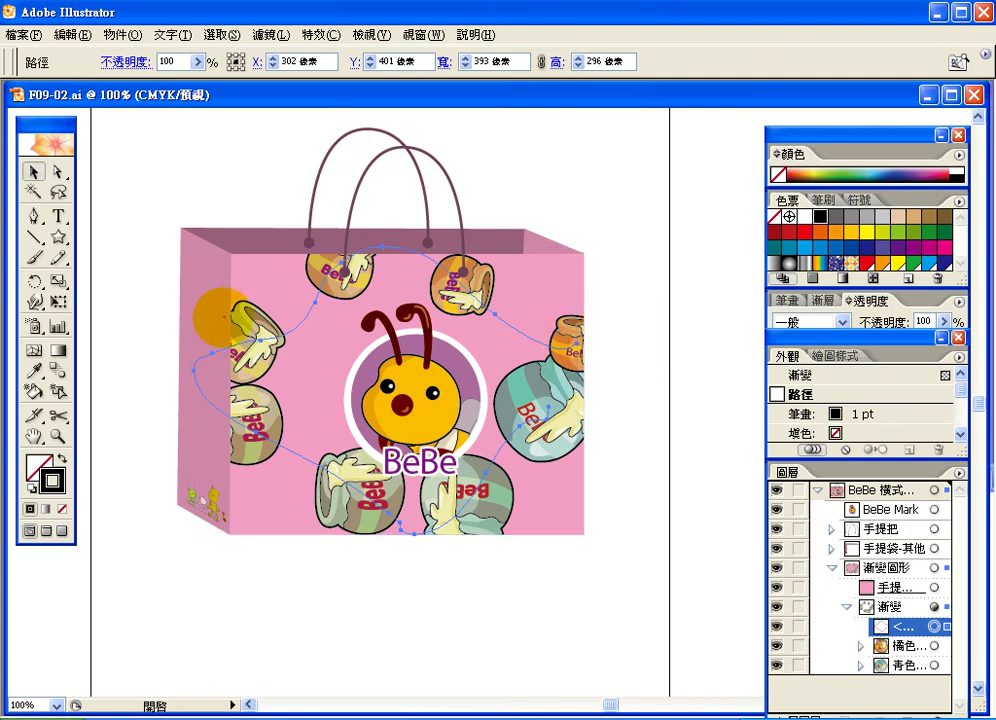
mouse_move(222, 437)
left_mouse_down()
mouse_move(183, 419)
mouse_move(186, 334)
mouse_move(222, 321)
left_mouse_up()
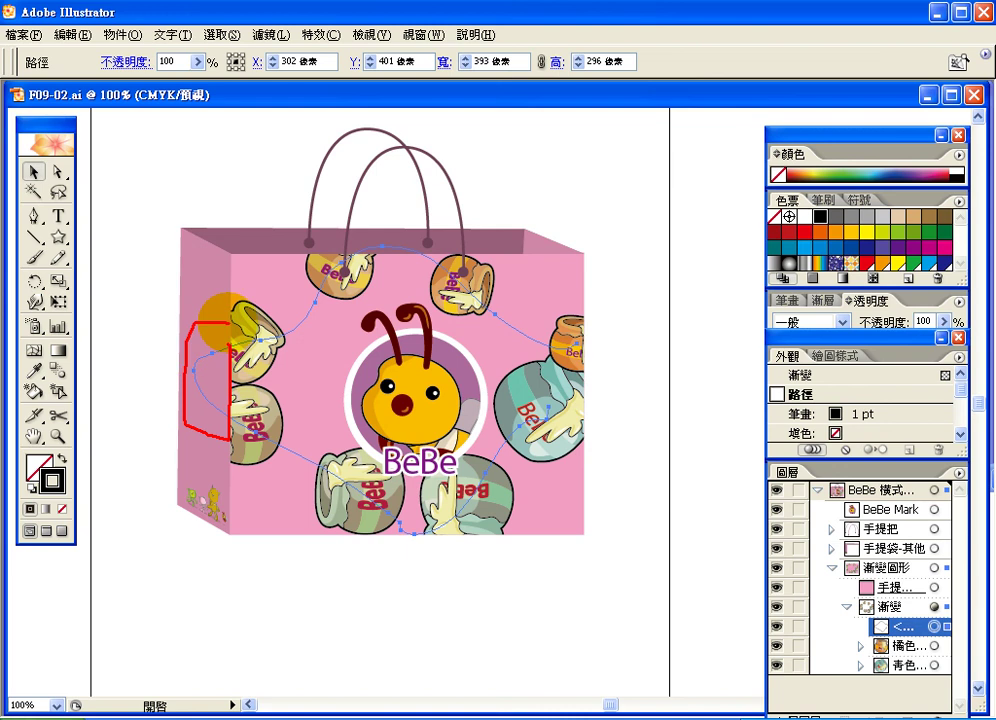
left_click_drag(215, 345, 214, 372)
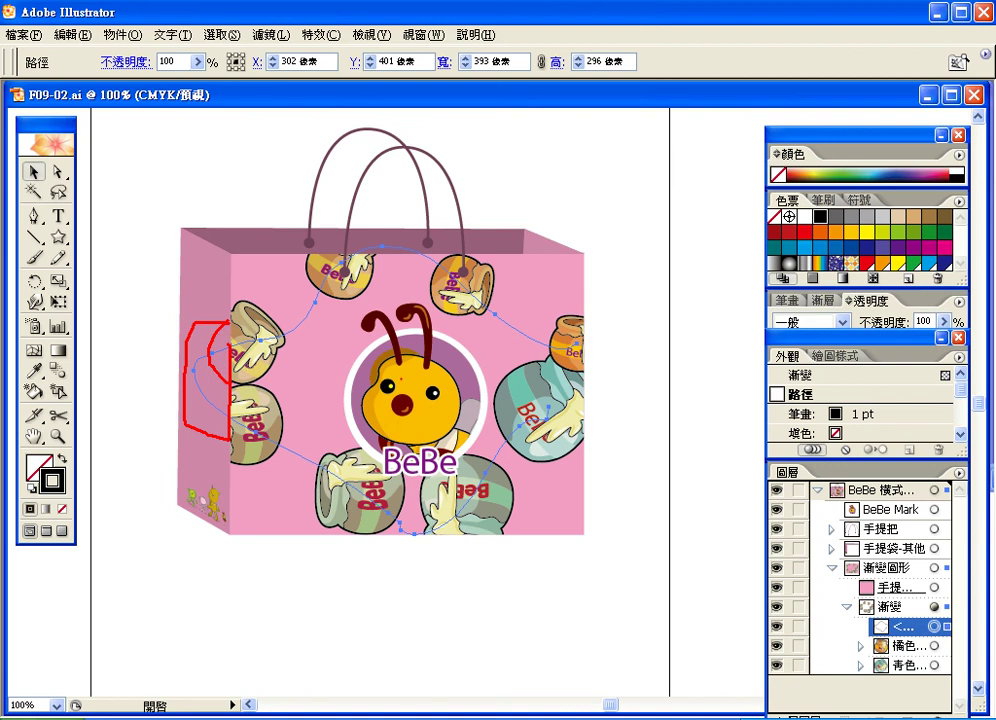
mouse_move(230, 405)
left_mouse_down()
mouse_move(203, 403)
mouse_move(212, 397)
left_mouse_up()
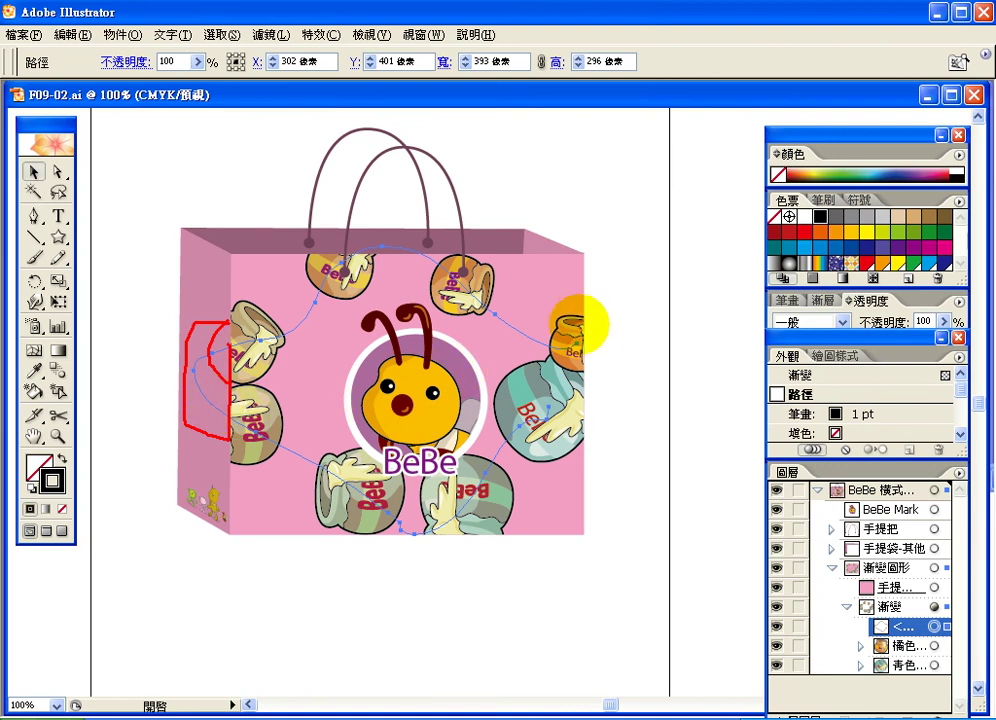
mouse_move(583, 318)
left_mouse_down()
mouse_move(612, 325)
mouse_move(609, 360)
mouse_move(590, 371)
mouse_move(600, 367)
mouse_move(618, 429)
mouse_move(598, 448)
left_mouse_up()
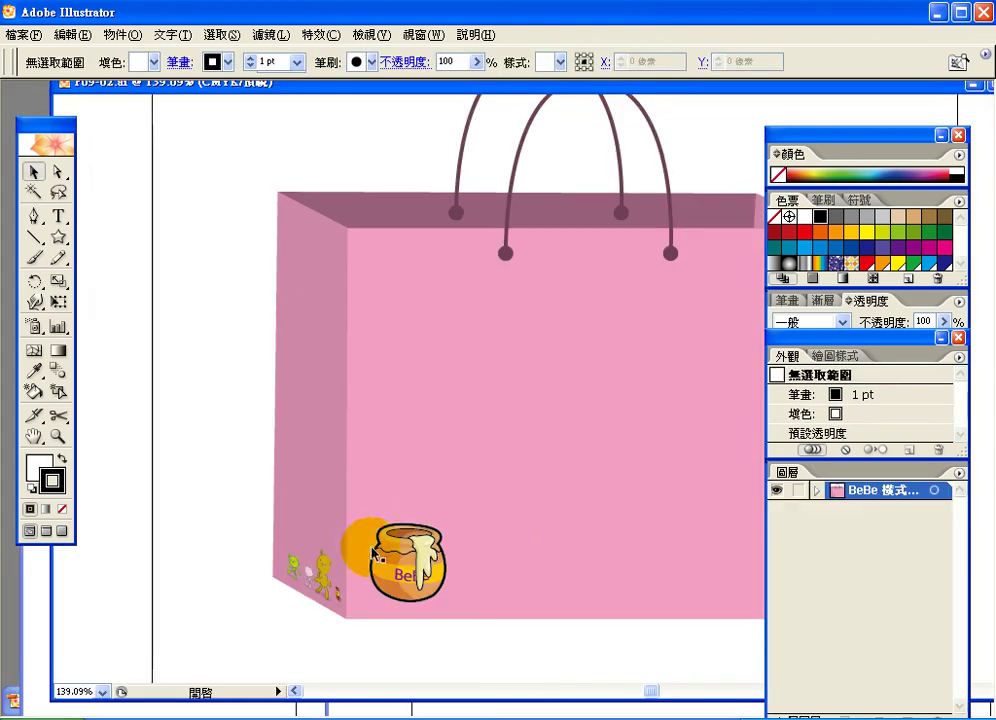
- Copy and paste the small honey jar on the P09-02 bag, and enlarge the copy proportionally to about 111 × 114 pixels
left_click(383, 558)
left_click(383, 558)
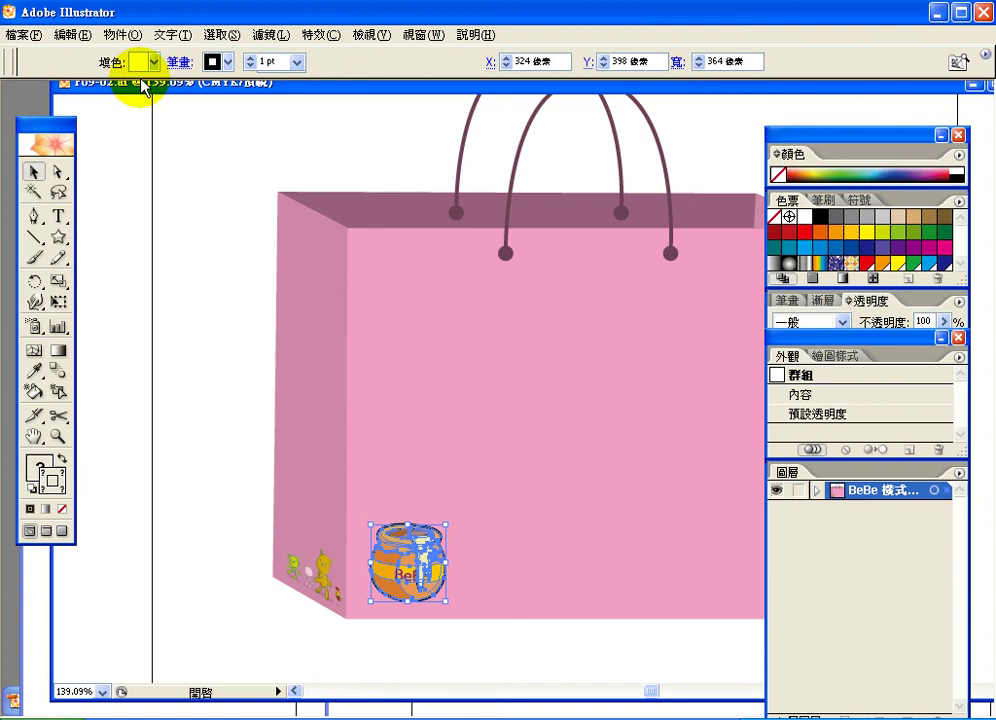
left_click(85, 34)
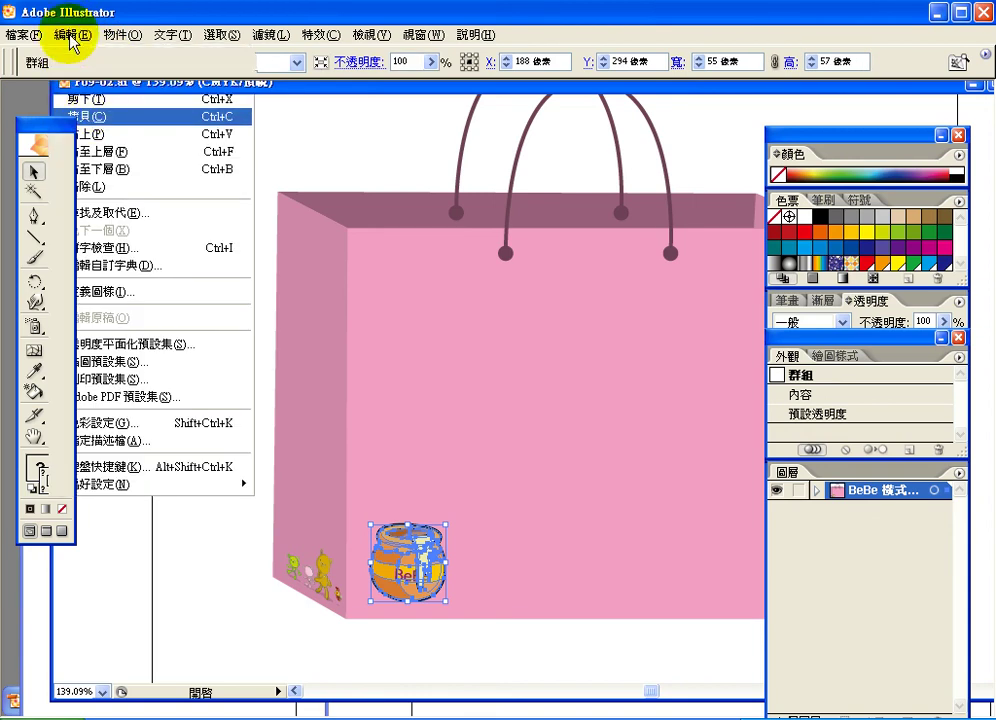
left_click(73, 35)
left_click(72, 34)
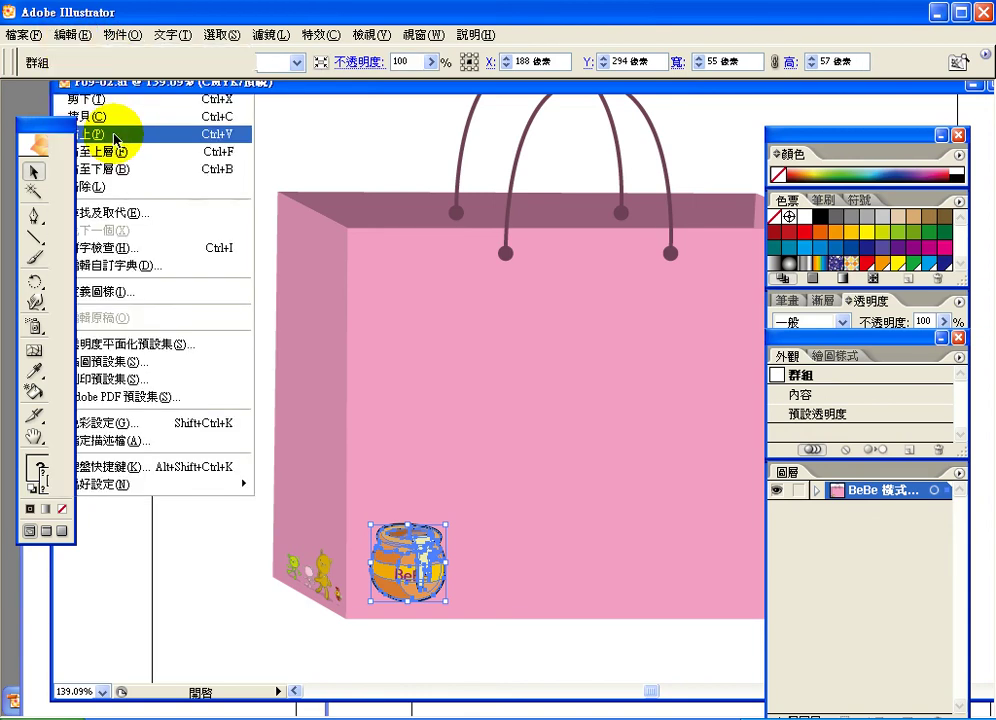
left_click(120, 129)
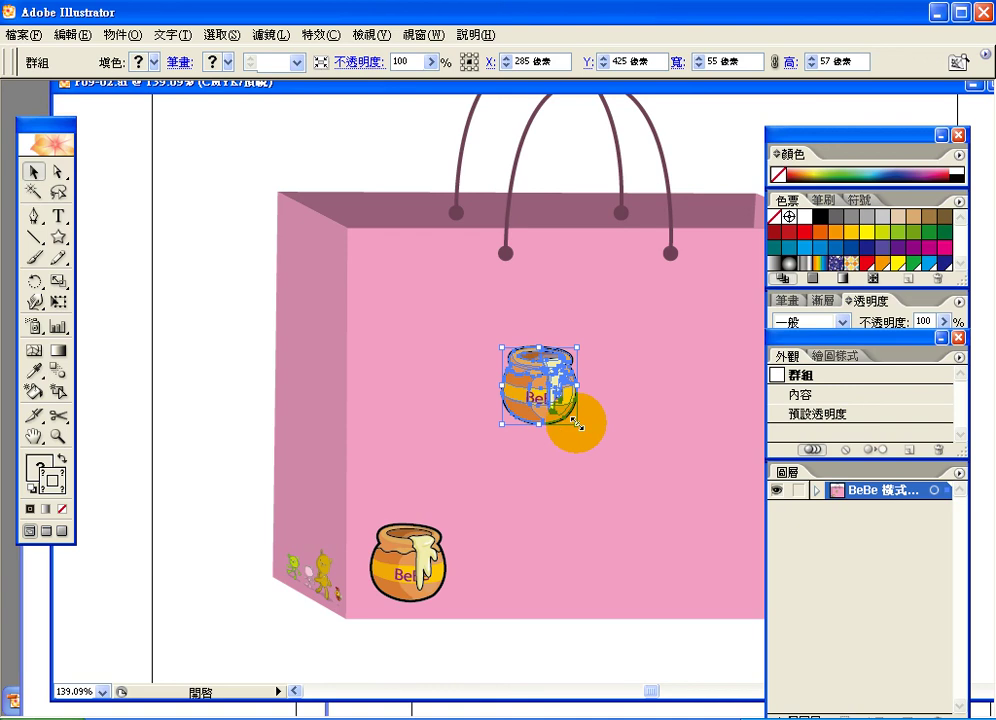
left_click_drag(576, 422, 650, 508)
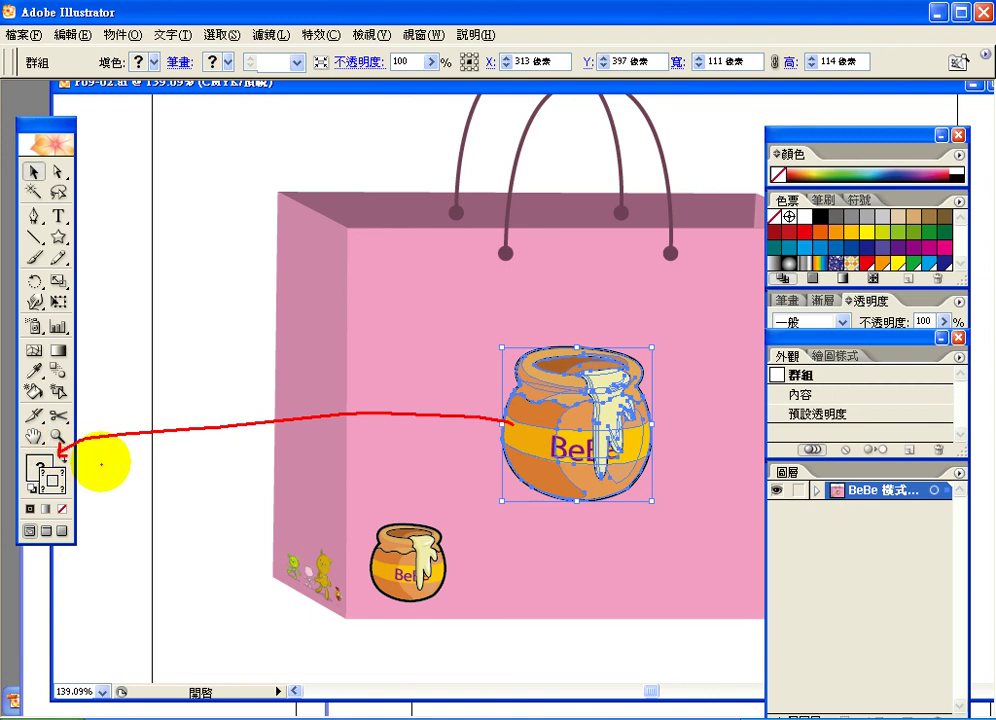
- Recolour the whole enlarged honey jar group with one picked fill colour, and undo the recolouring
left_click_drag(103, 457, 68, 488)
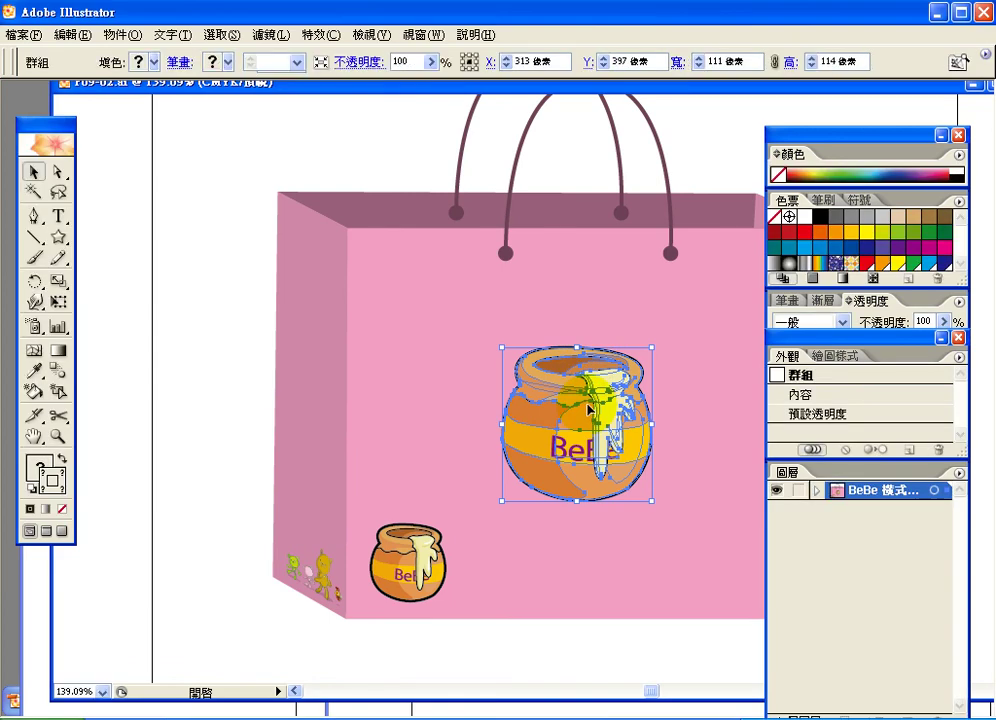
double_click(41, 467)
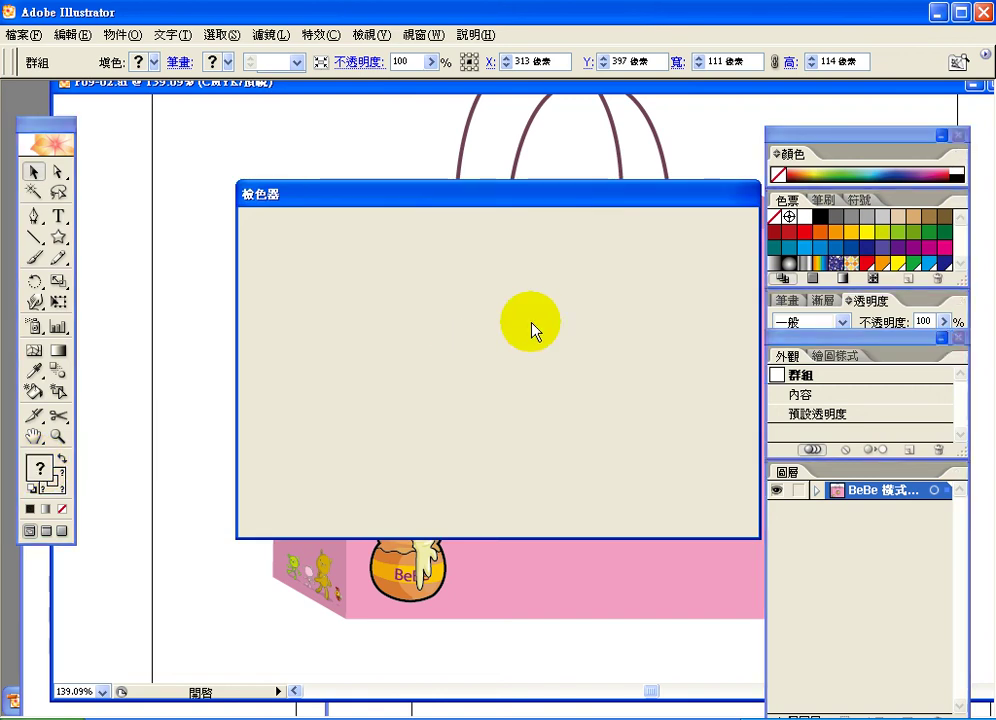
left_click(472, 279)
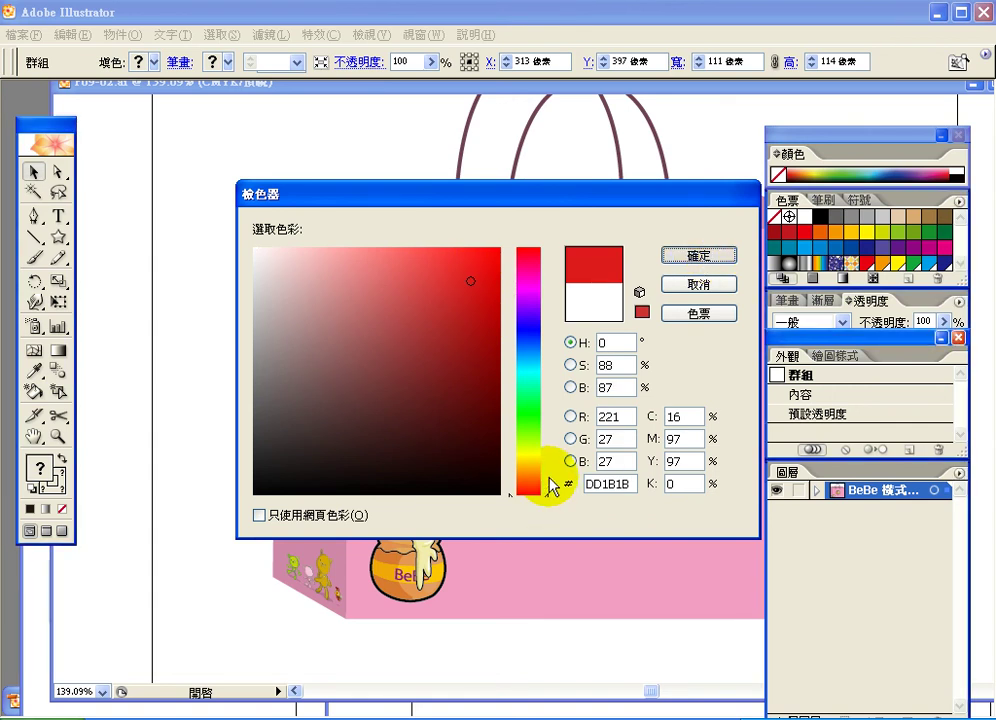
key("Return")
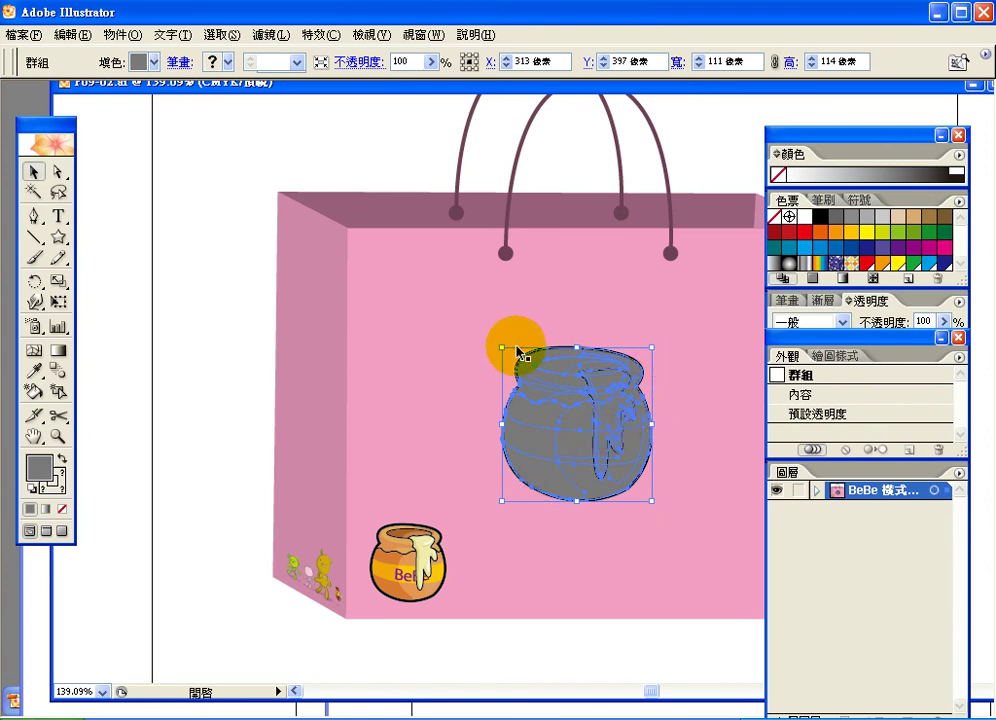
left_click(76, 35)
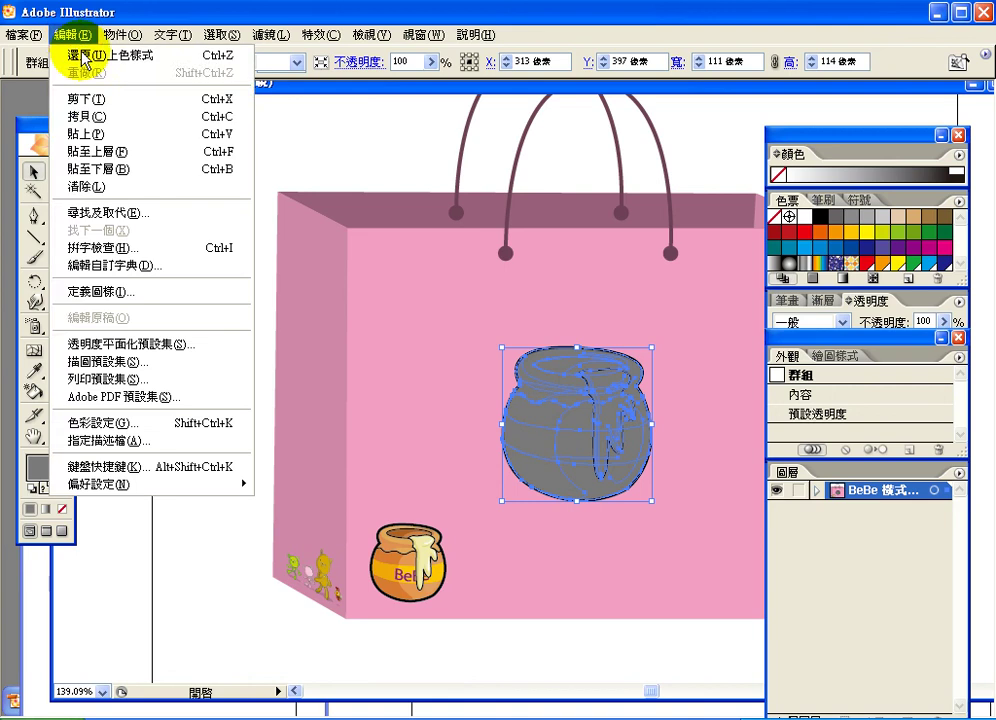
left_click(84, 56)
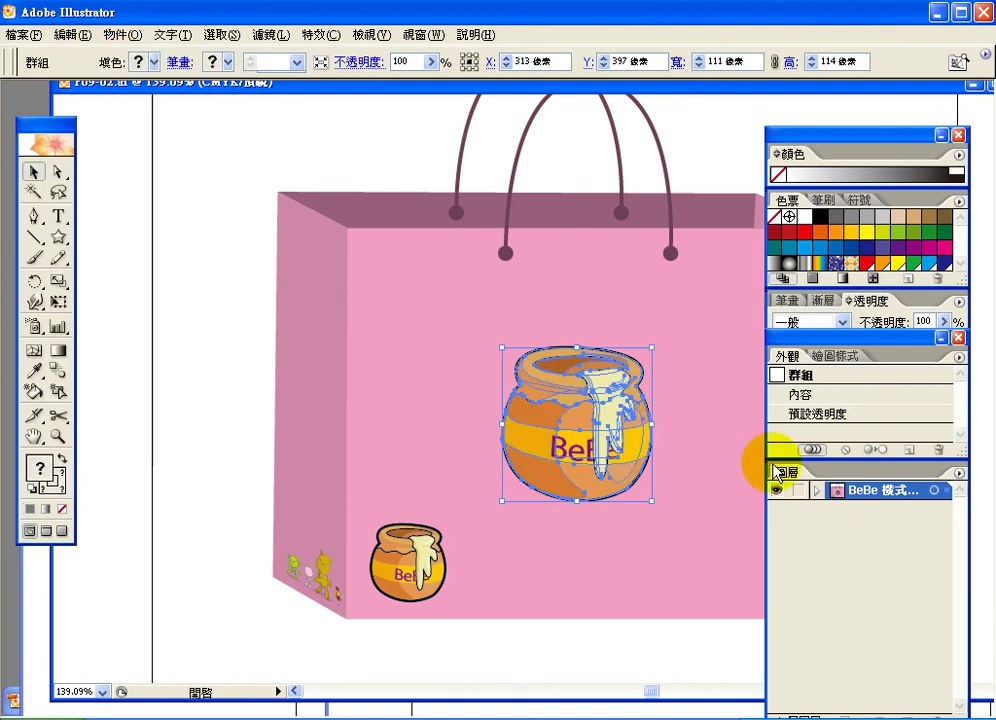
- Expand the BeBe layer and its uppermost 橘色蜜糖罐 group to examine the paths that make up the large jar
left_click(816, 491)
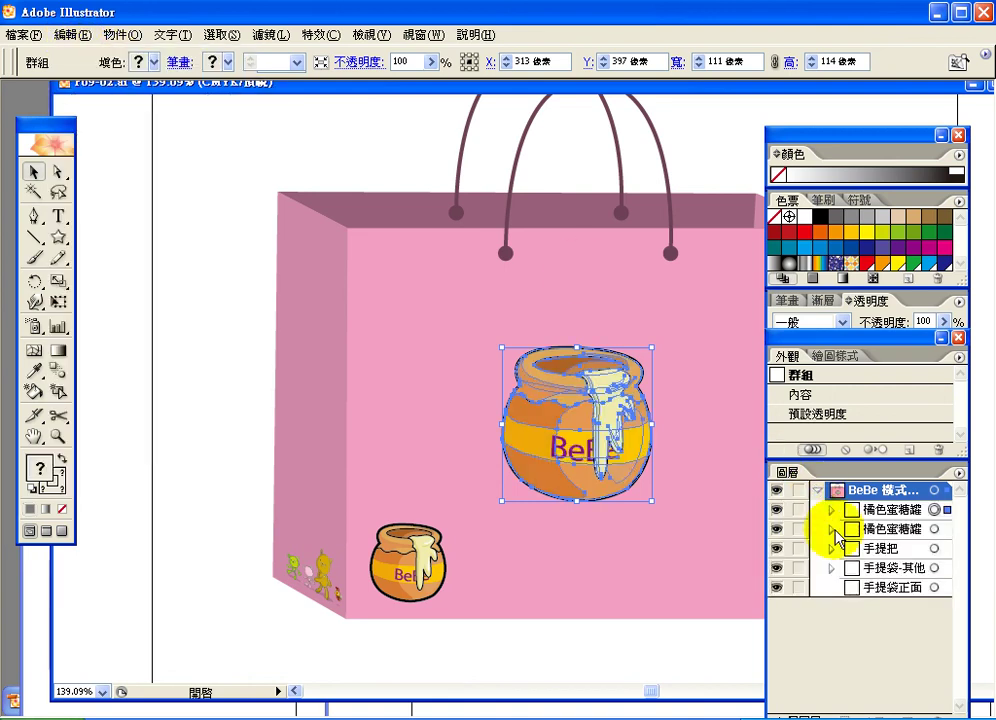
left_click(886, 510)
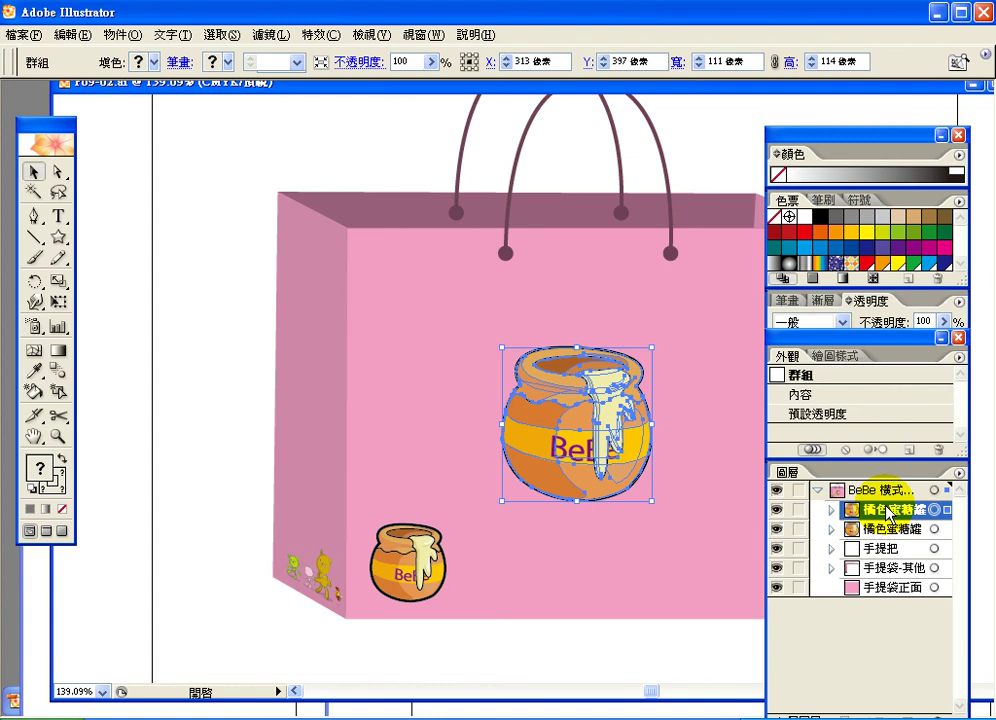
left_click(829, 512)
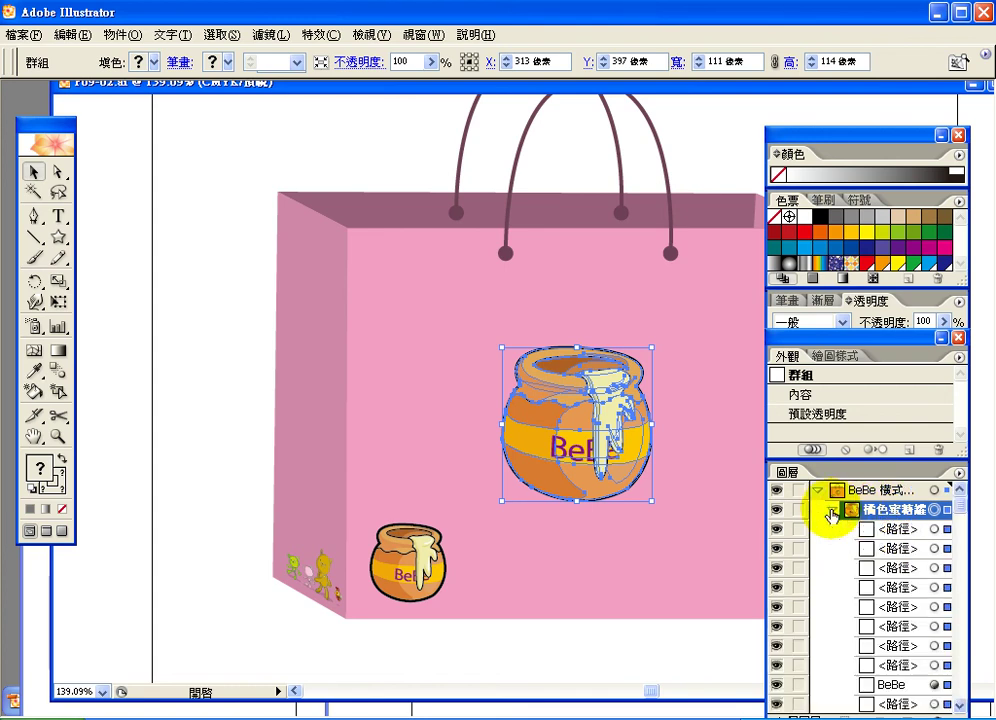
left_click_drag(931, 593, 945, 578)
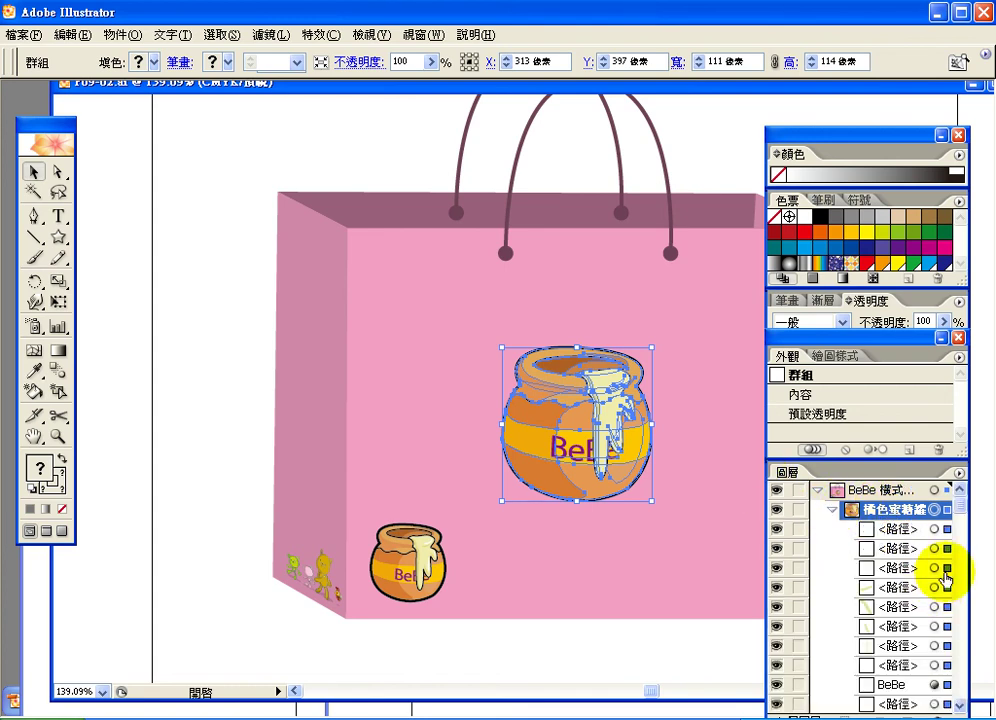
- Select individual paths of the large jar's honey drip and body to inspect their separate fills and strokes
left_click(60, 177)
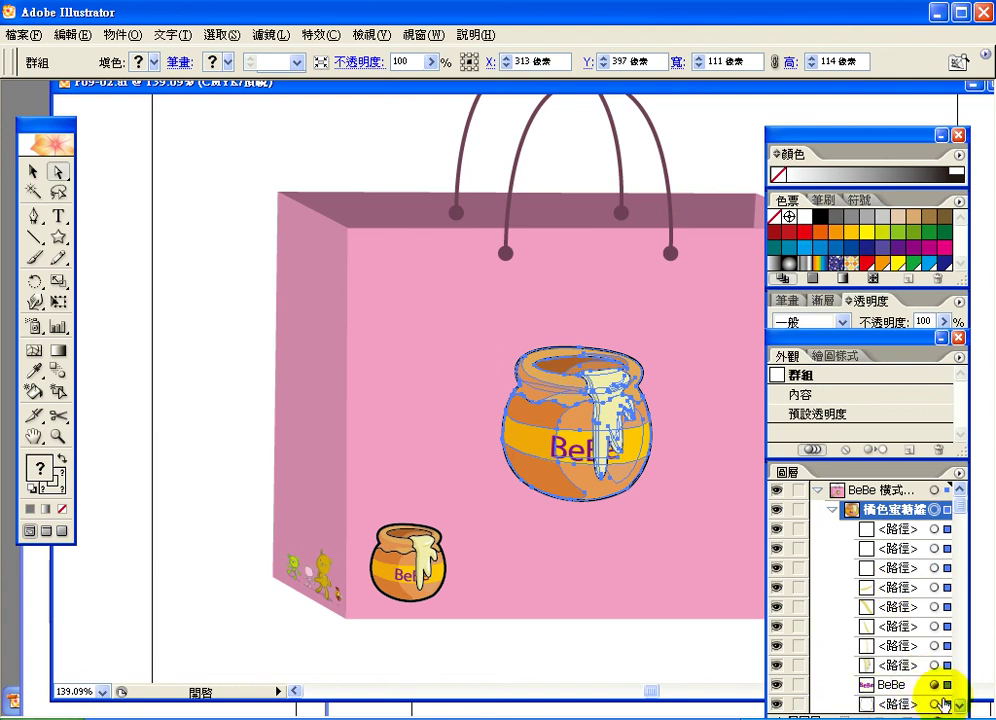
left_click(940, 665)
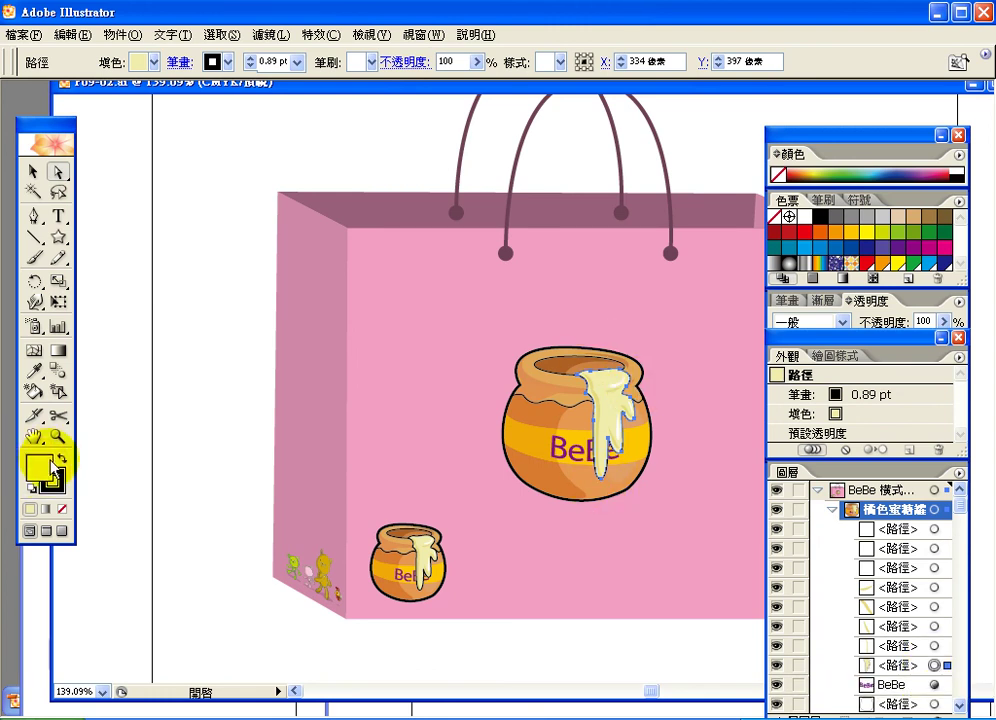
left_click(935, 646)
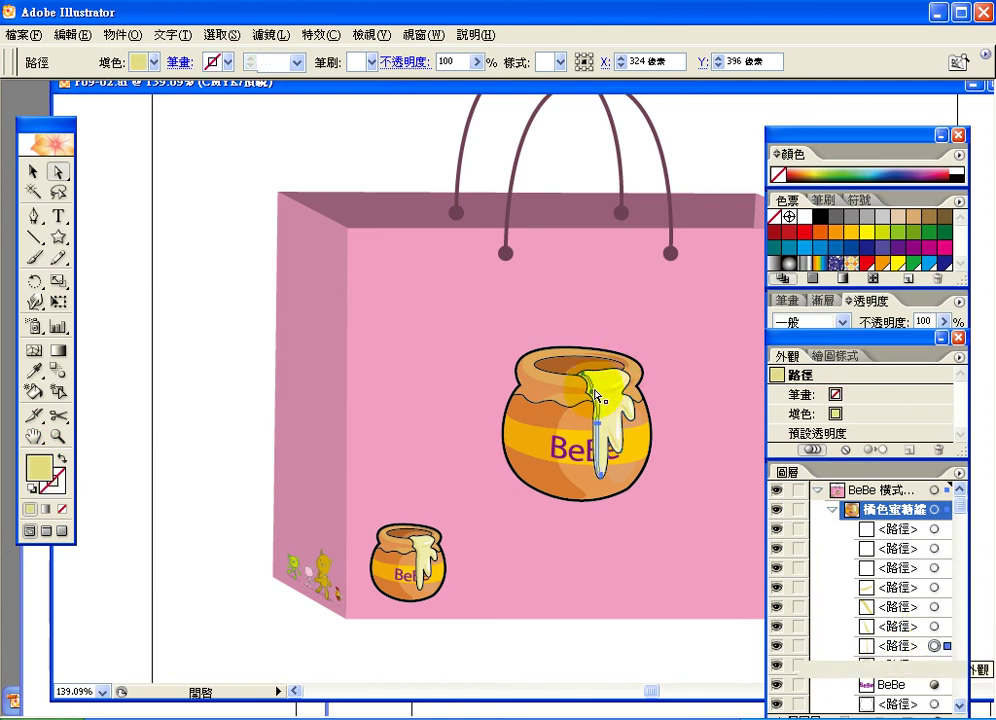
left_click(935, 626, "shift")
left_click(935, 606, "shift")
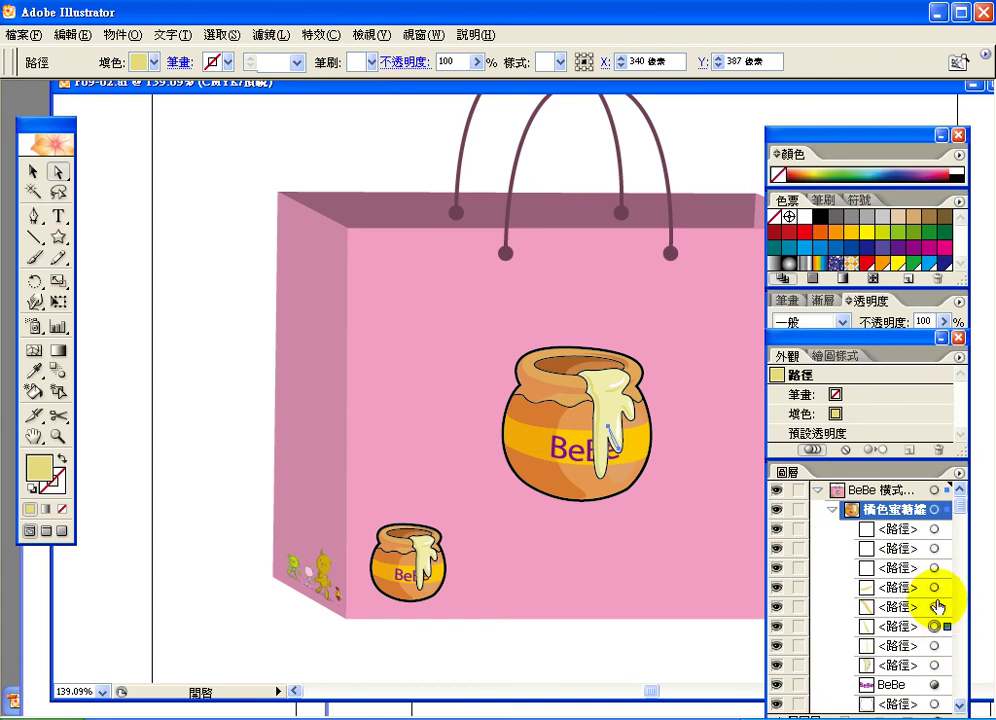
left_click(935, 567)
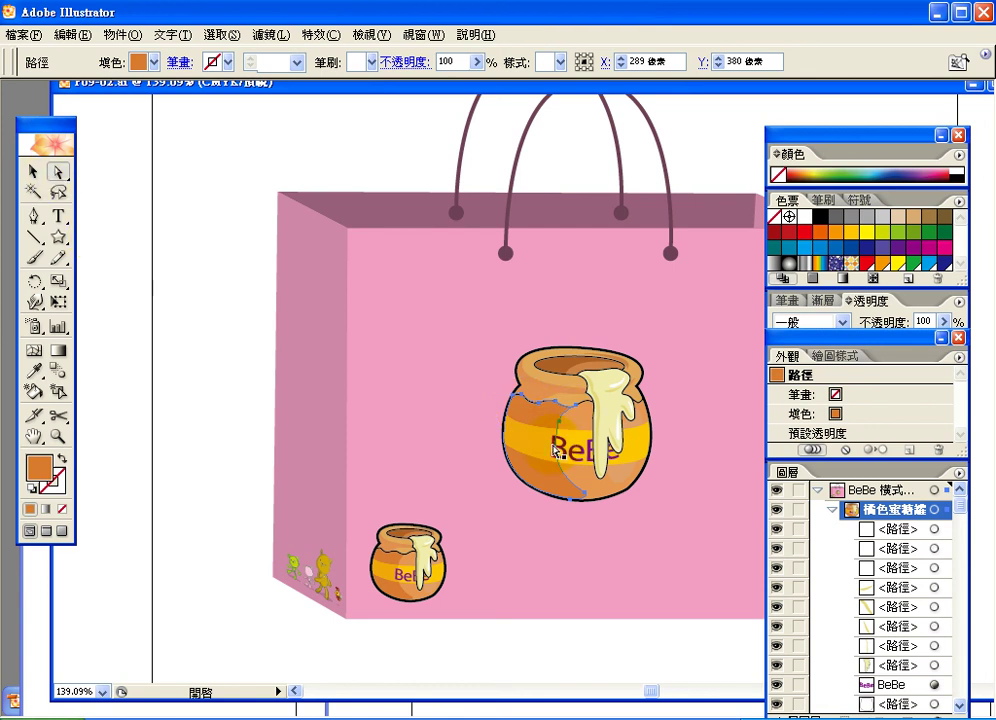
left_click(582, 425)
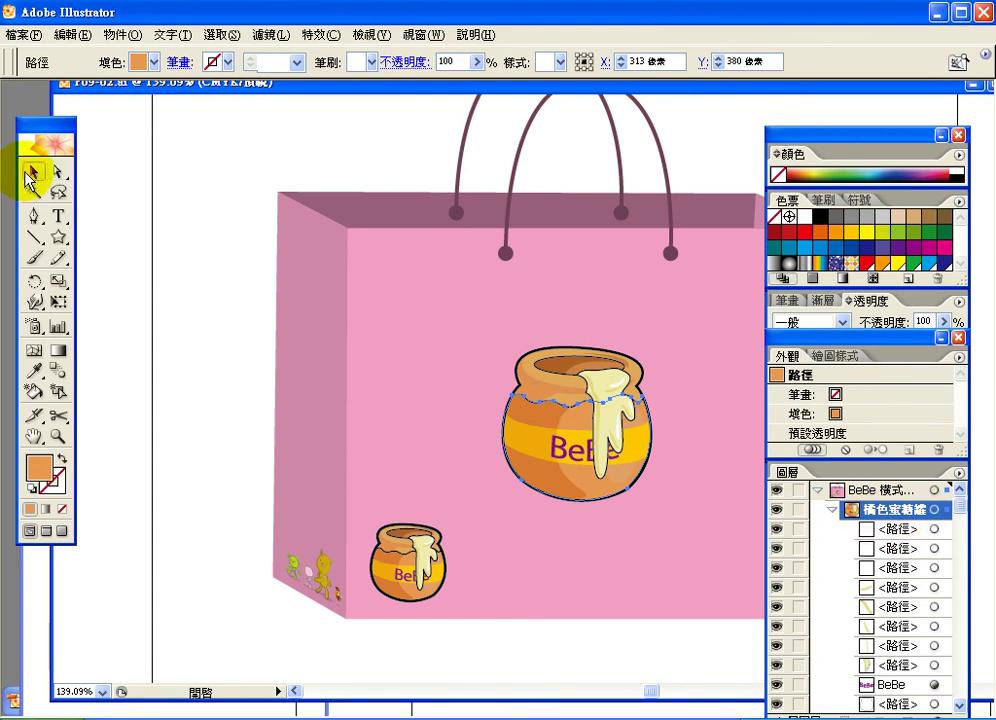
- Compare selecting the whole large jar group with directly selecting its dark orange body path, and undo the trial edit
left_click(30, 178)
left_click(545, 410)
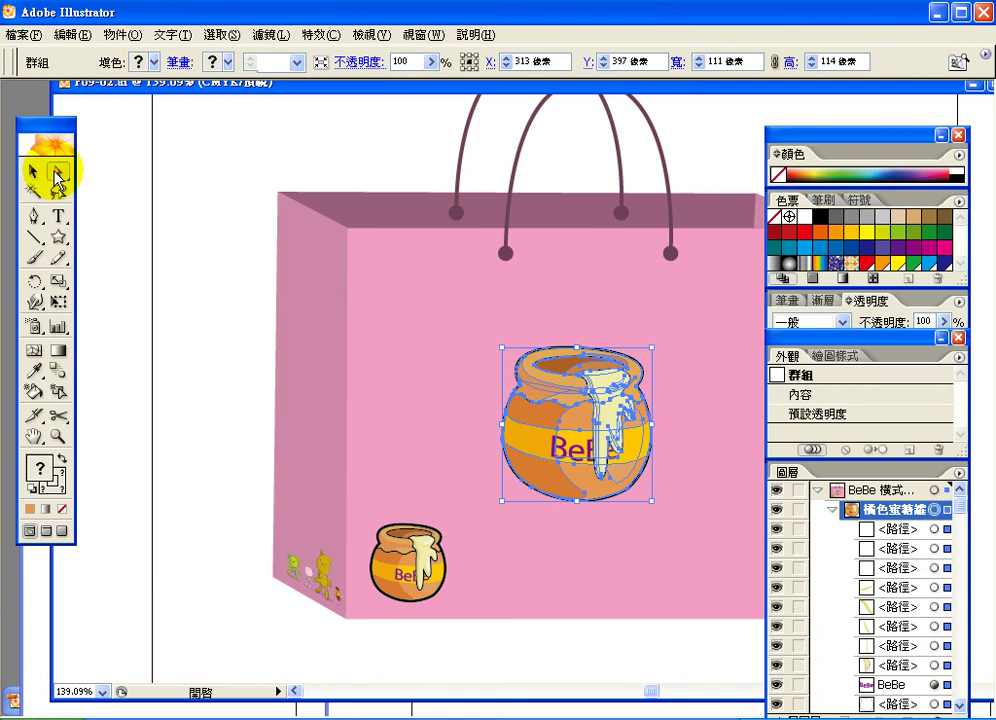
left_click(58, 172)
left_click(398, 378)
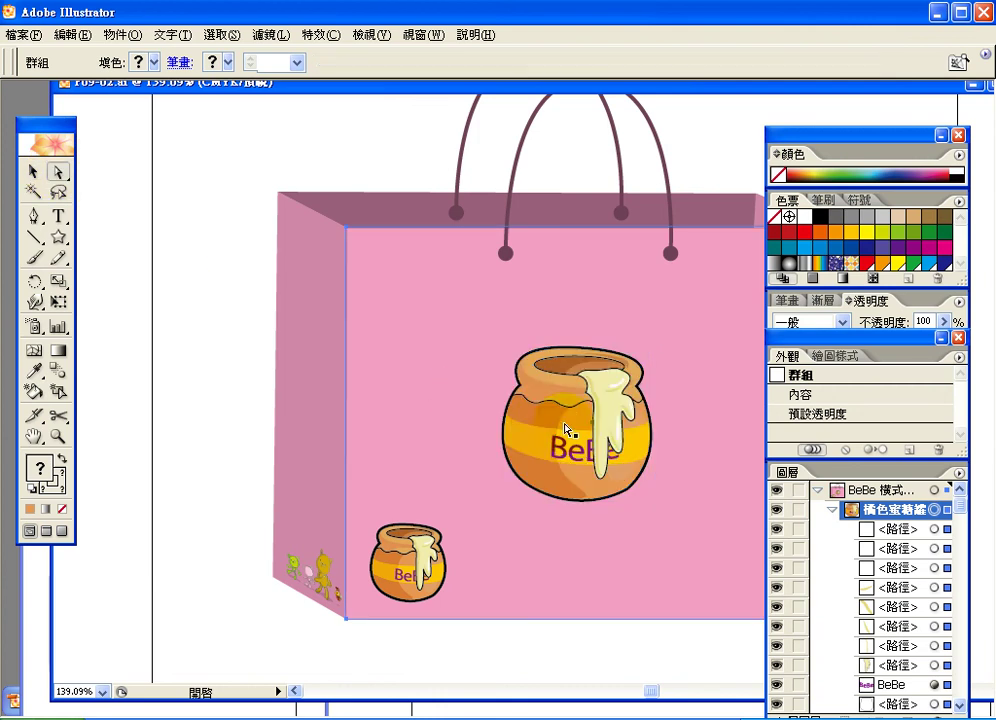
left_click(551, 421)
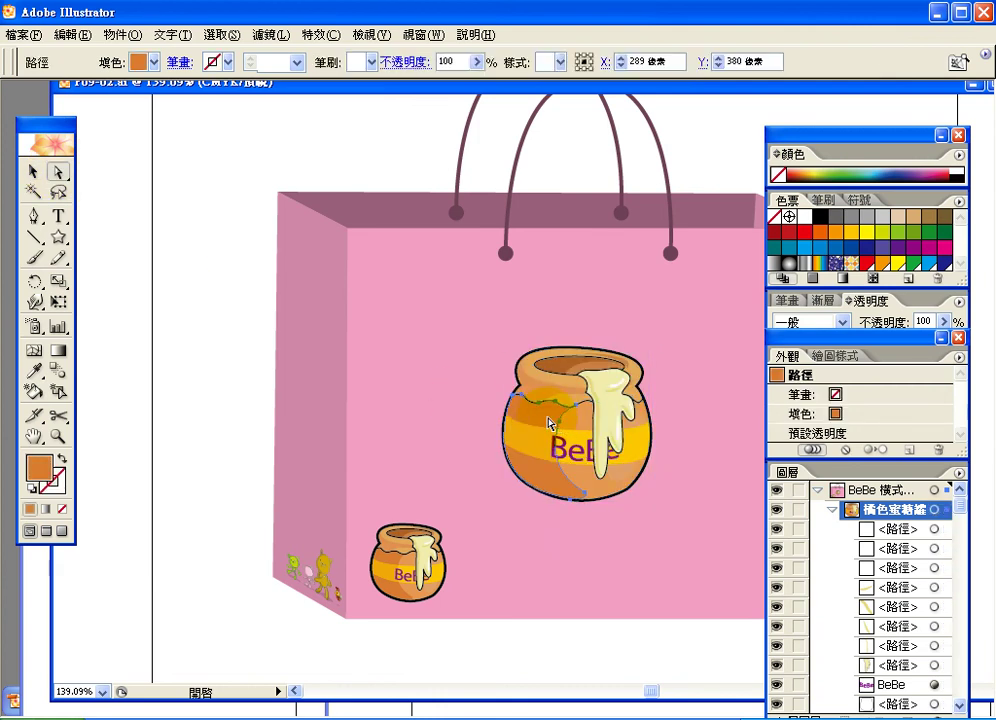
left_click_drag(551, 421, 492, 413)
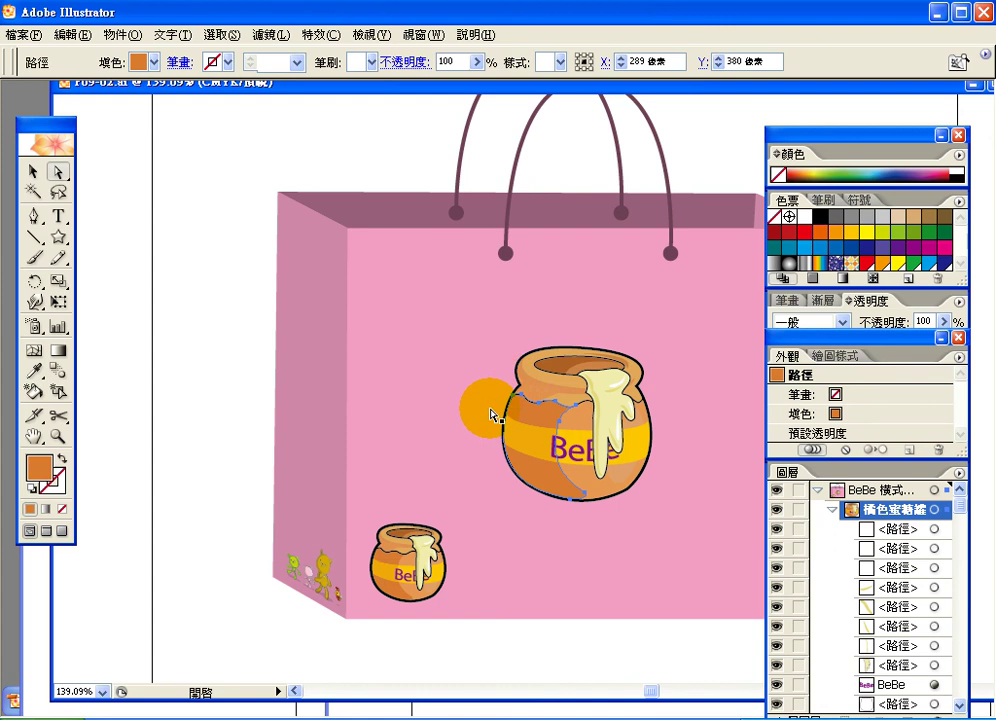
key("ctrl+z")
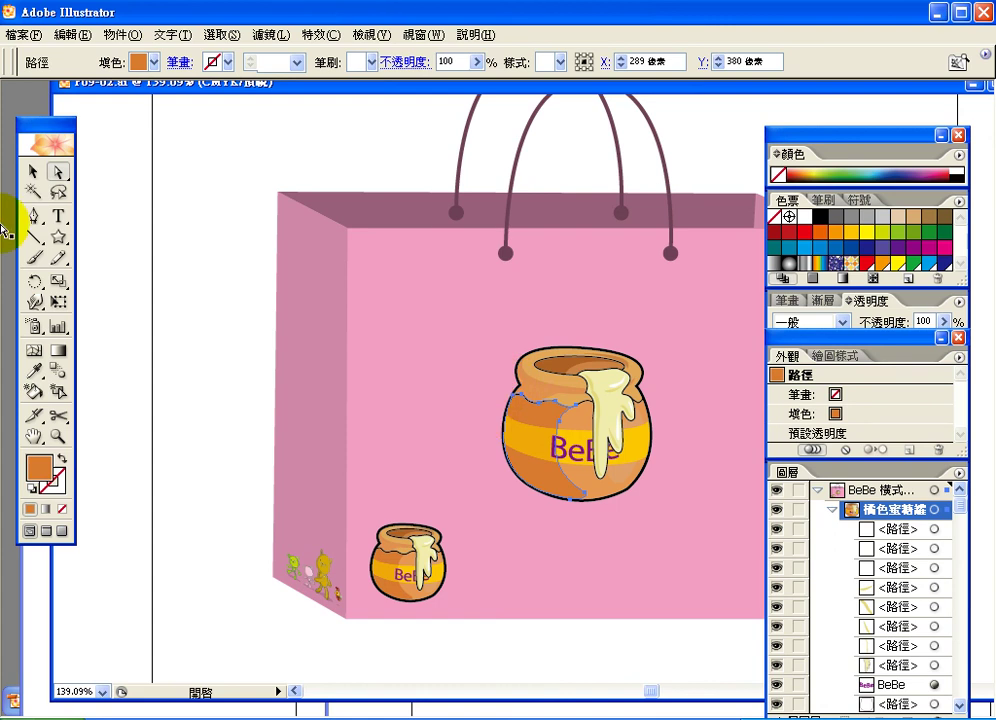
- Move the whole large honey jar to the lower right of the bag front, around X 421, Y 331 px, and tilt it counterclockwise
left_click(33, 175)
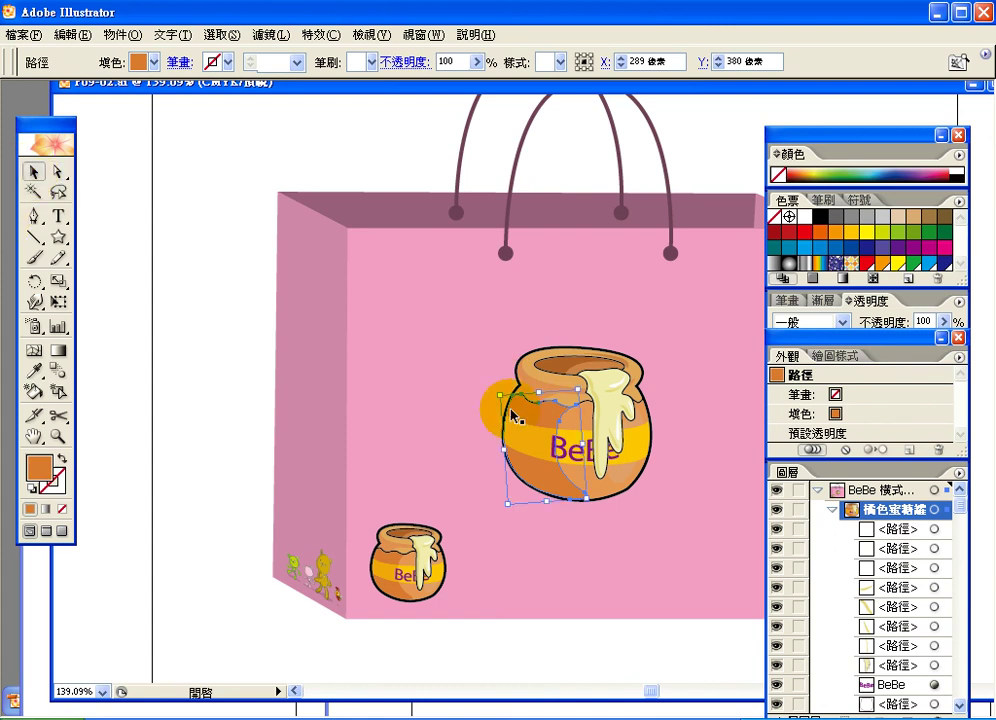
left_click(652, 438)
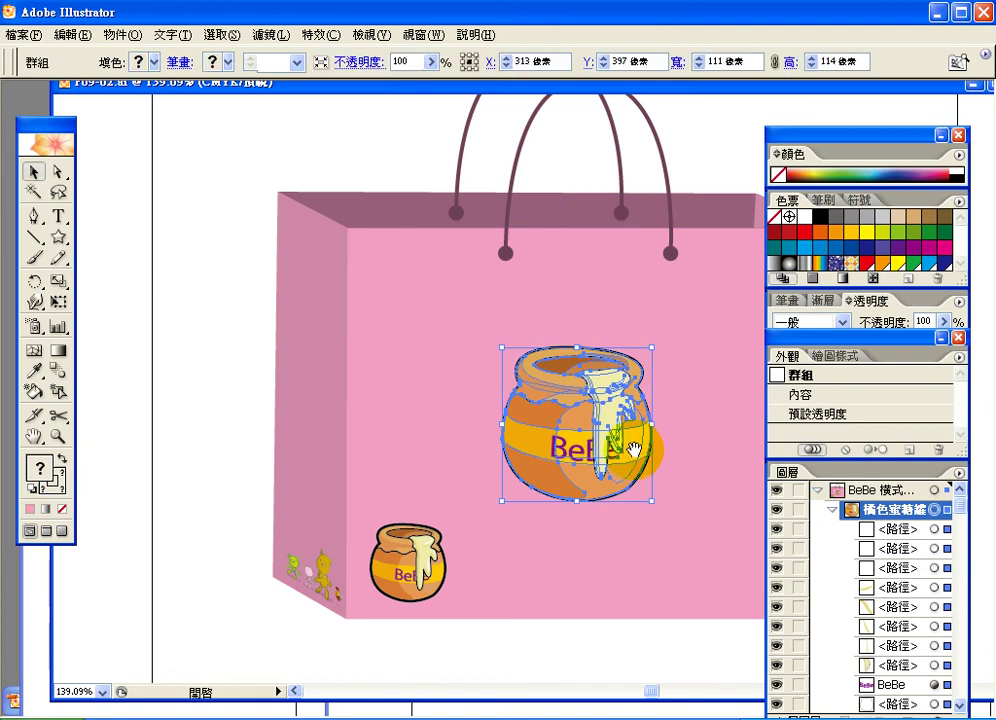
left_click_drag(633, 448, 608, 495)
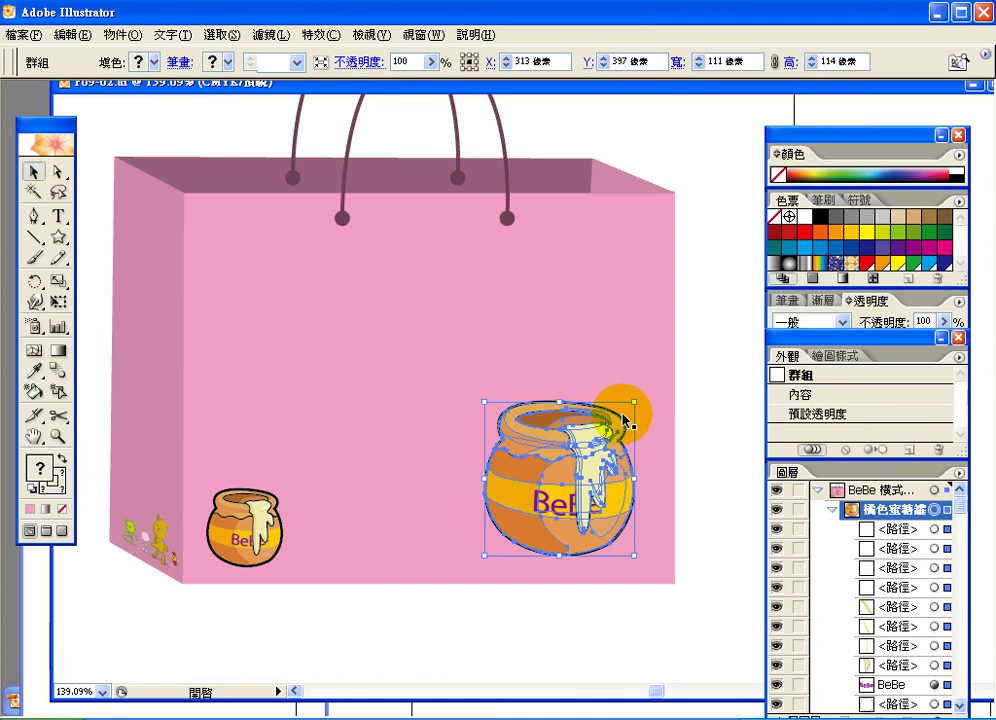
left_click_drag(618, 375, 537, 360)
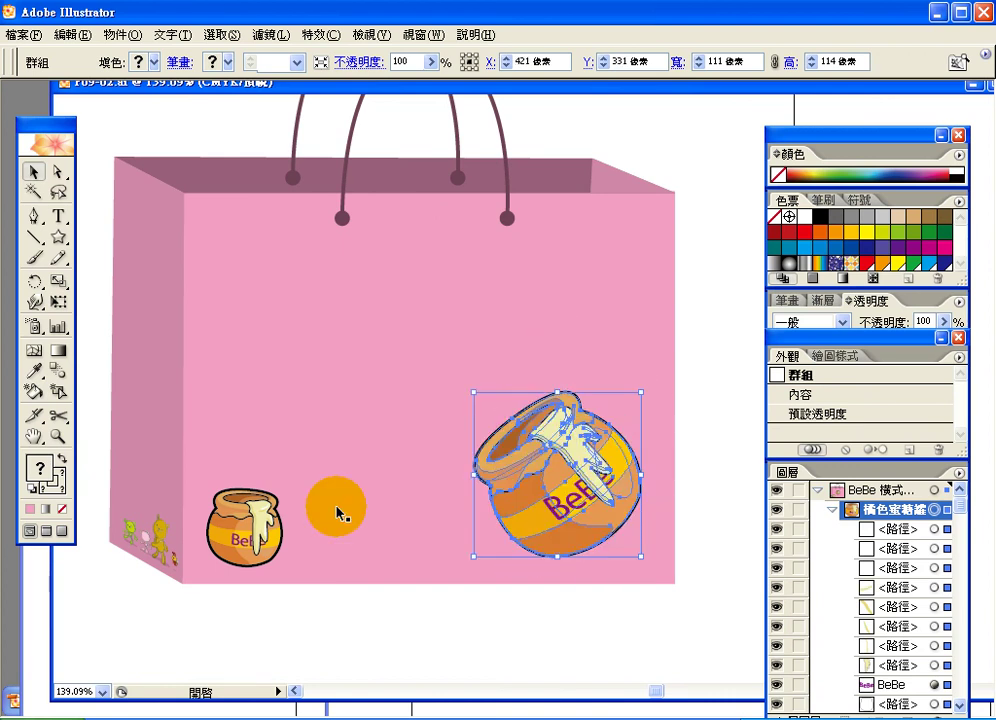
- Make a blend (漸變) between the tilted large honey jar and the small honey jar
left_click(240, 520, "shift")
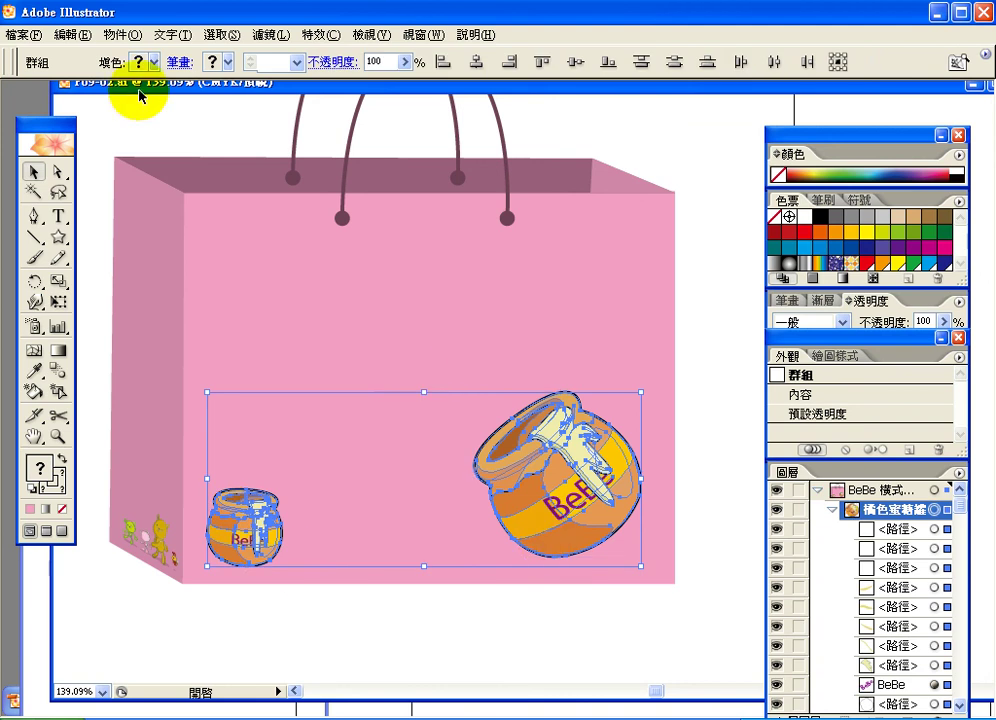
left_click(123, 34)
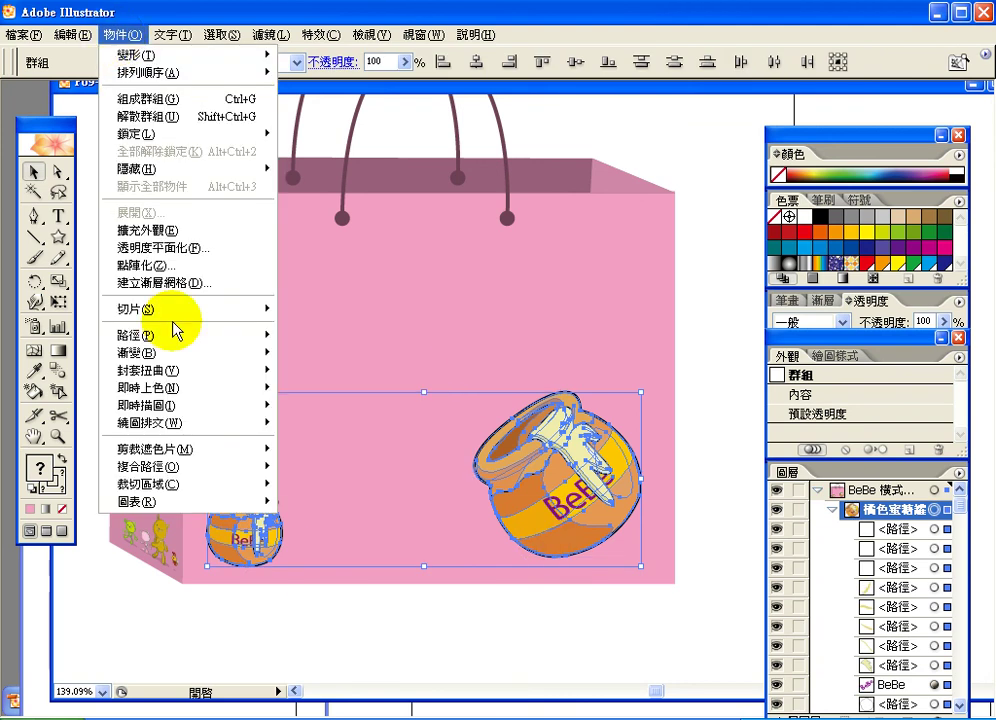
mouse_move(222, 352)
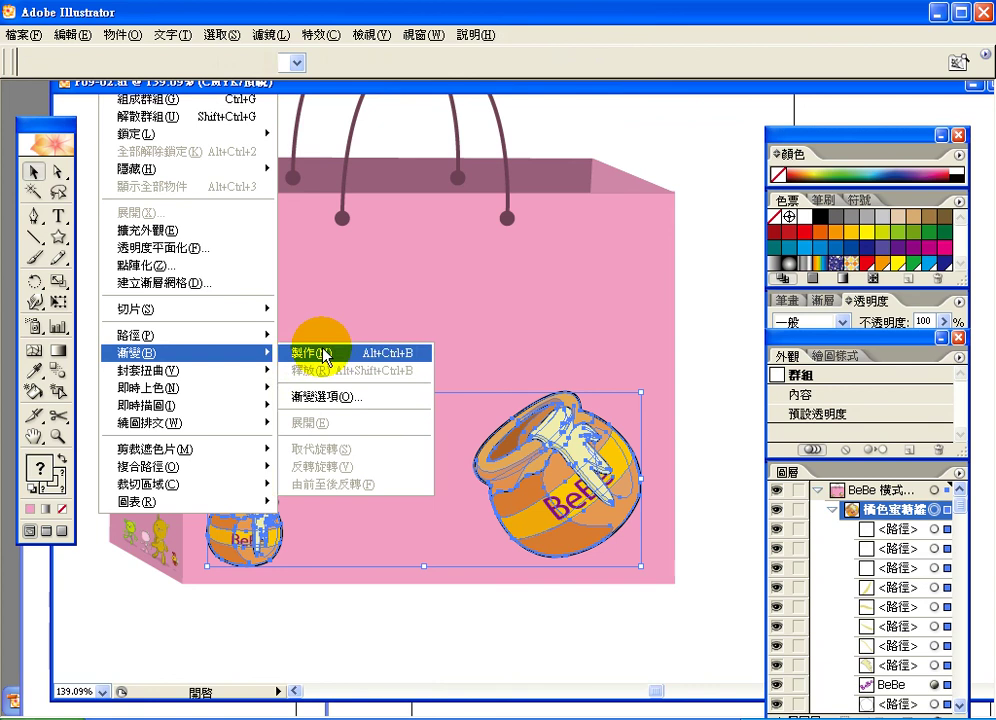
left_click(326, 356)
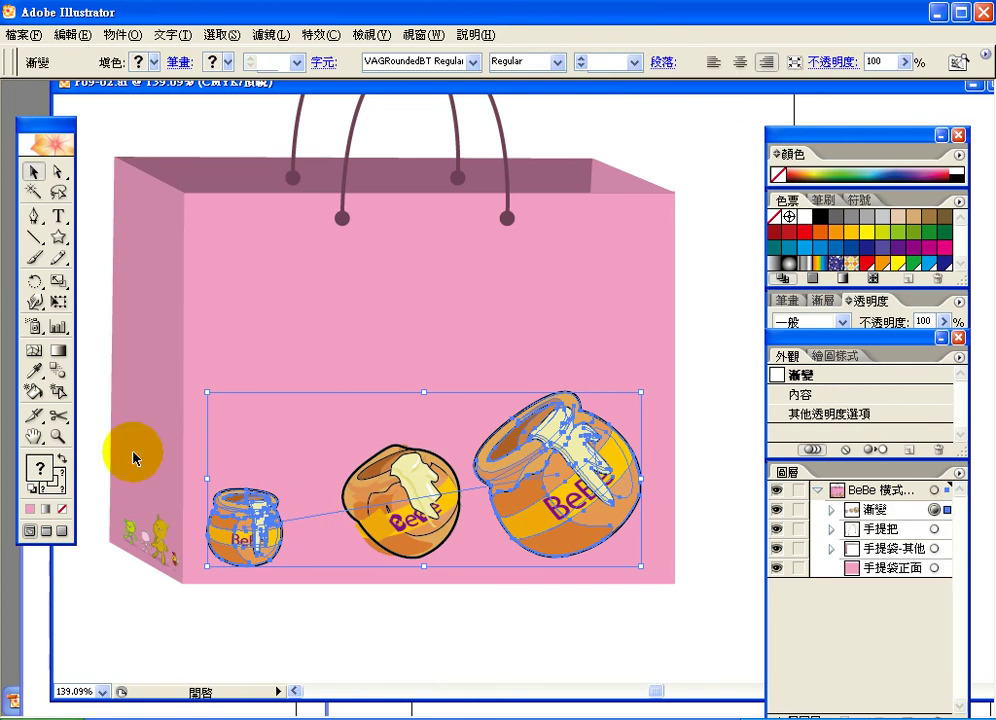
- Draw an open, looping Pen path around the bag front from beside the small jar, and swap its fill and stroke so it is unfilled
left_click(33, 216)
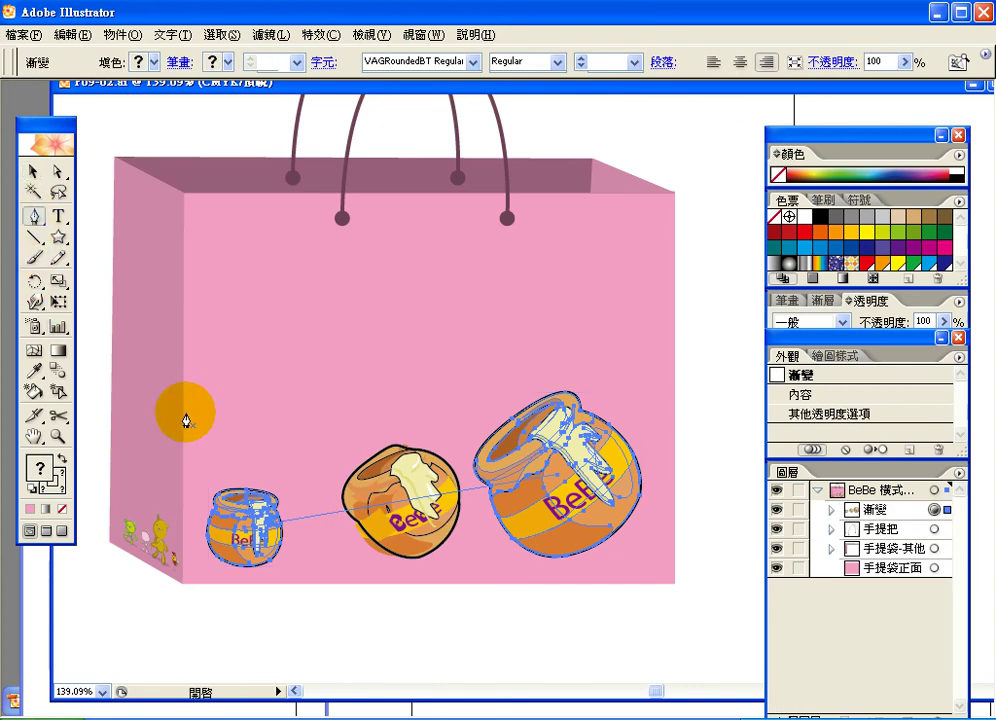
left_click(300, 527)
left_click(217, 402)
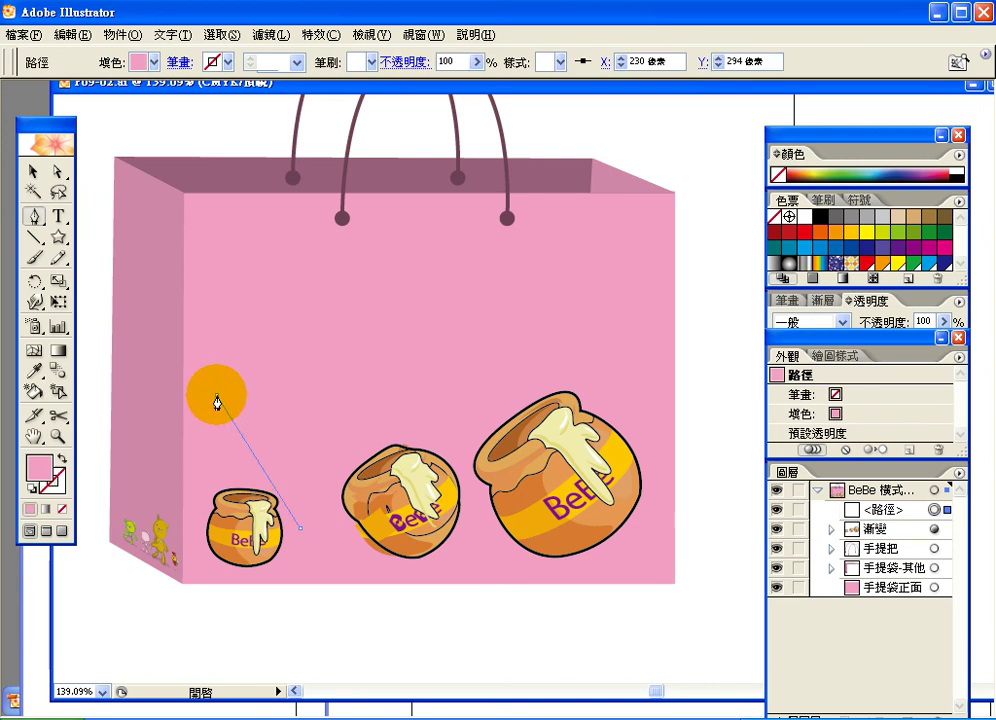
left_click_drag(344, 248, 406, 240)
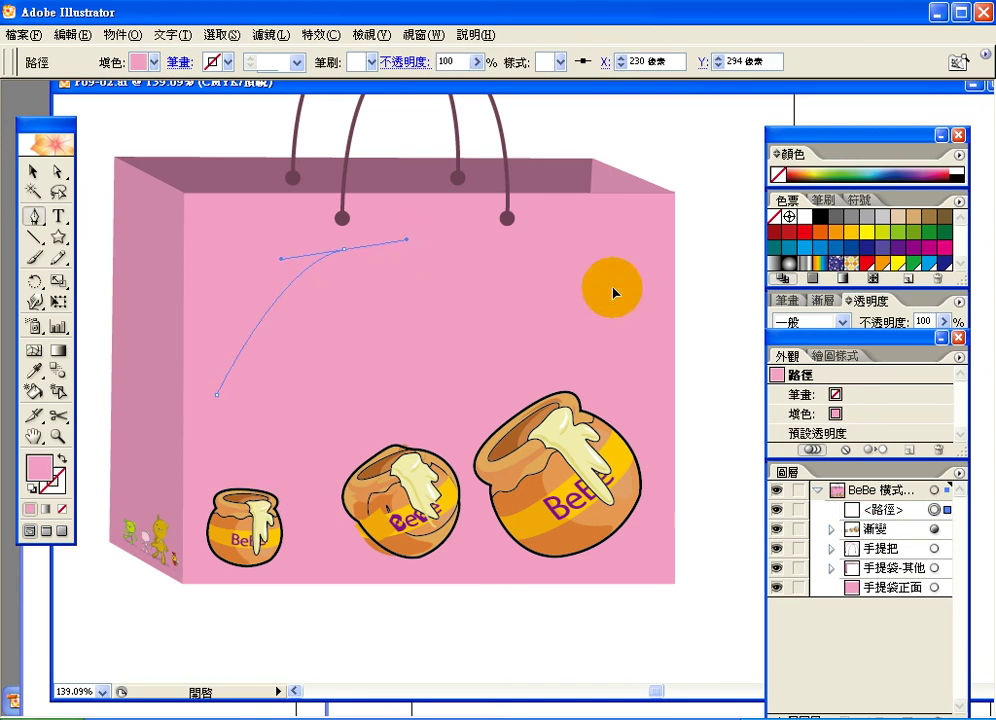
left_click_drag(580, 260, 623, 298)
left_click(598, 484)
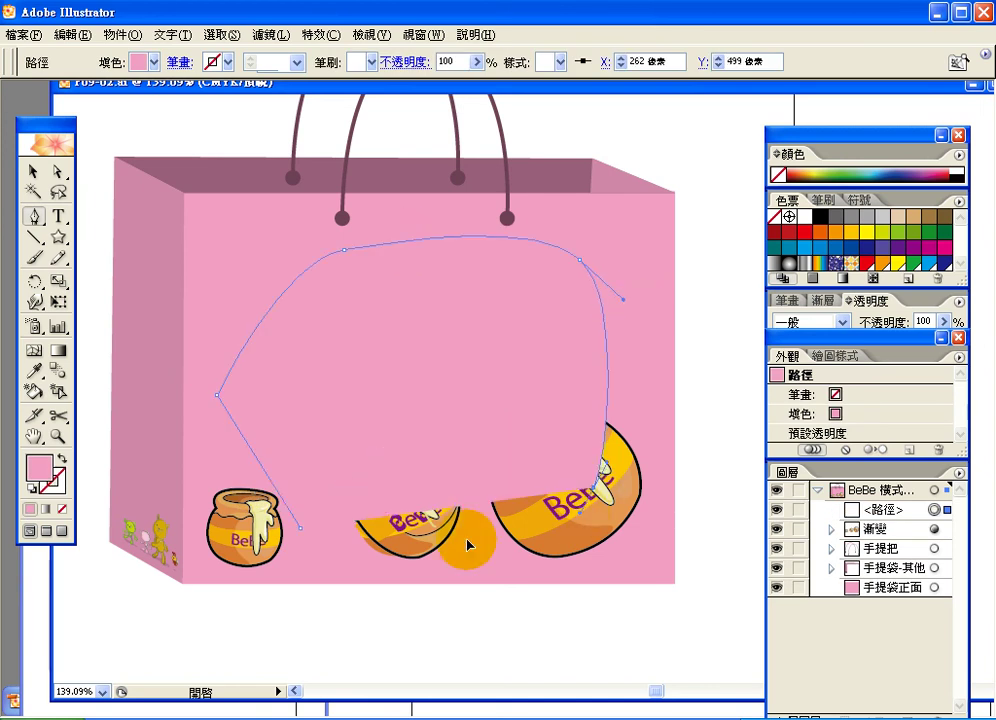
left_click(467, 540)
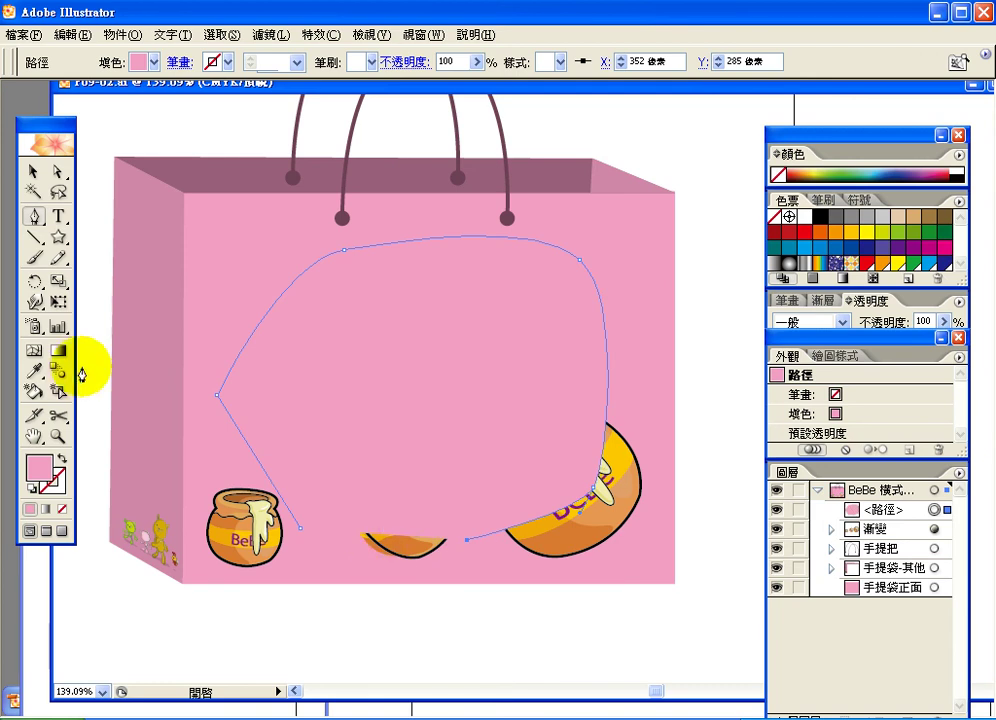
left_click(62, 456)
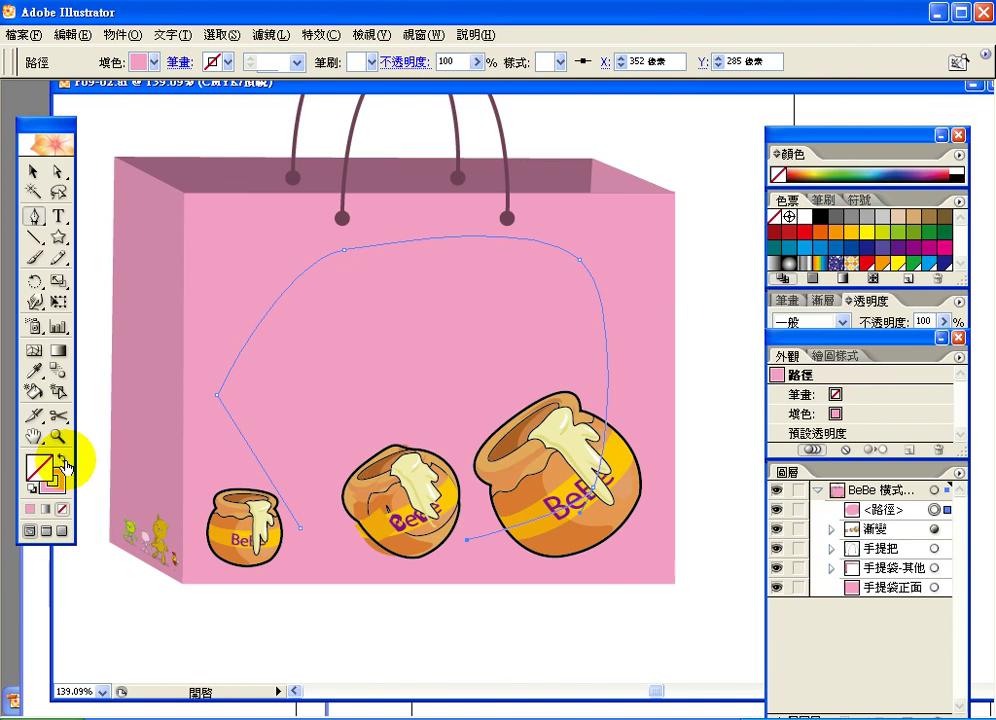
- Set the open looping path to no fill with a black 1 pt stroke
left_click(817, 216)
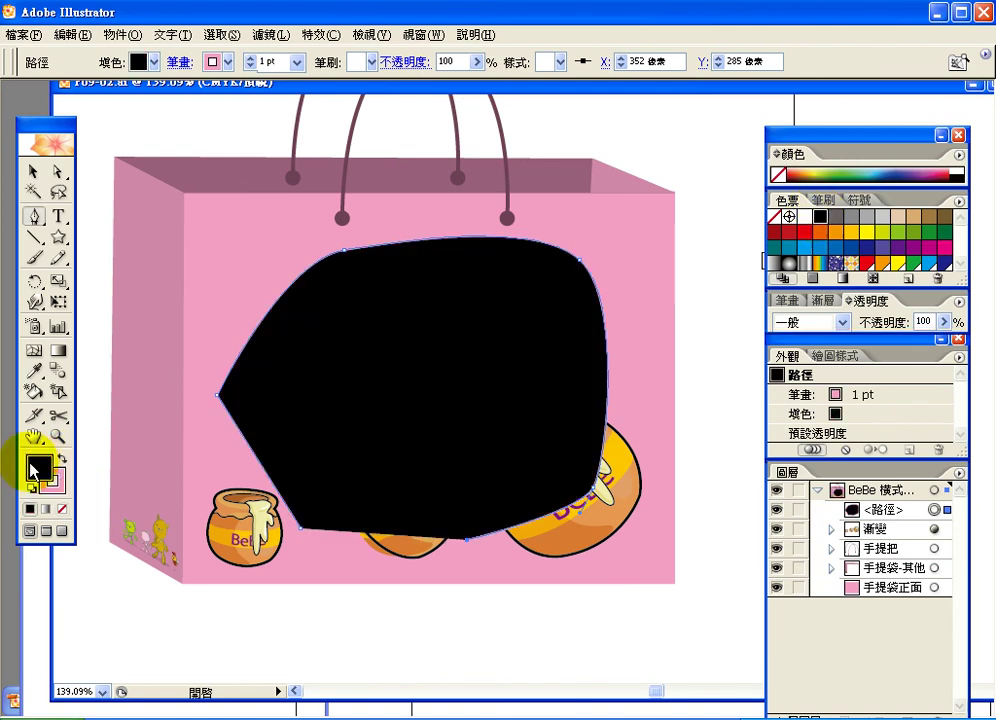
left_click(62, 511)
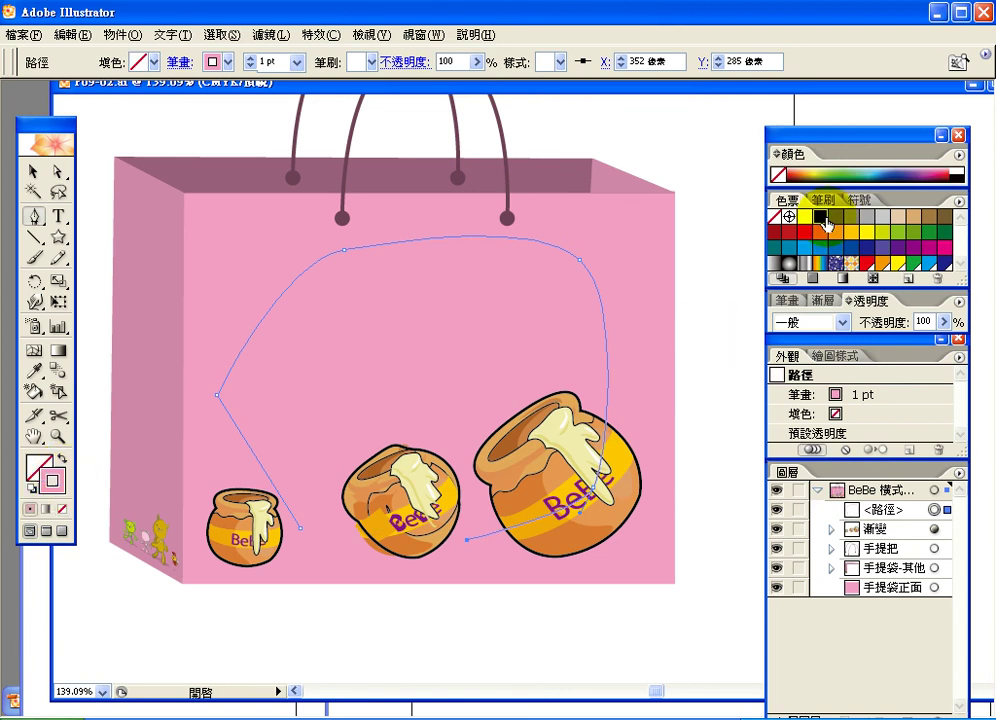
left_click(824, 218)
- Select the looping path together with the honey jar blend and replace the blend's spine (取代旋轉) with that path
left_click(33, 172)
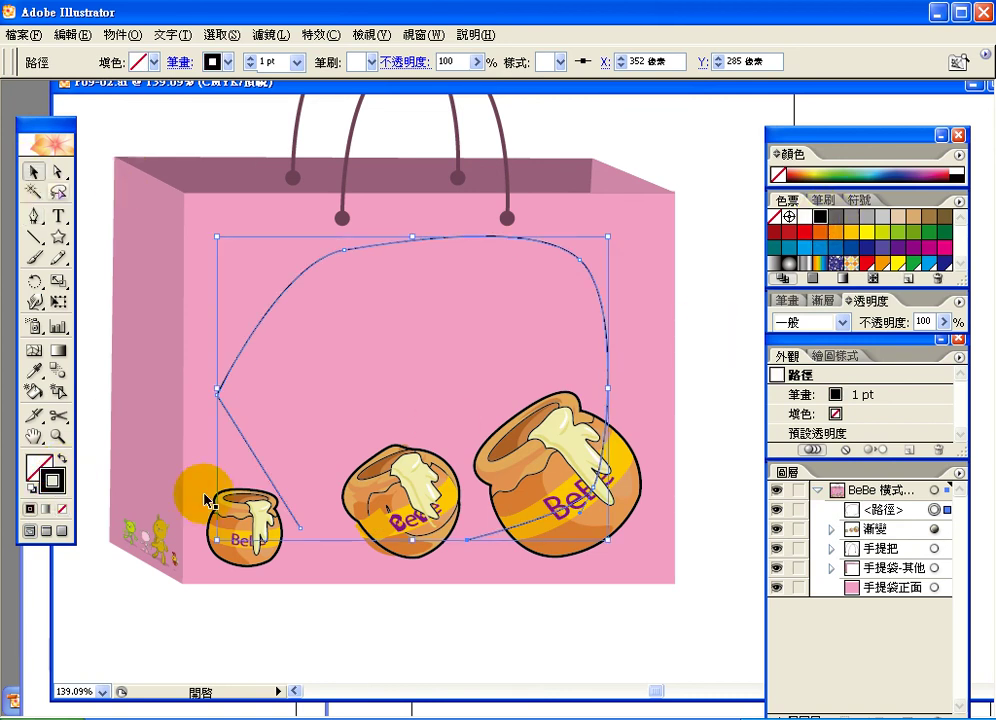
left_click(240, 558, "shift")
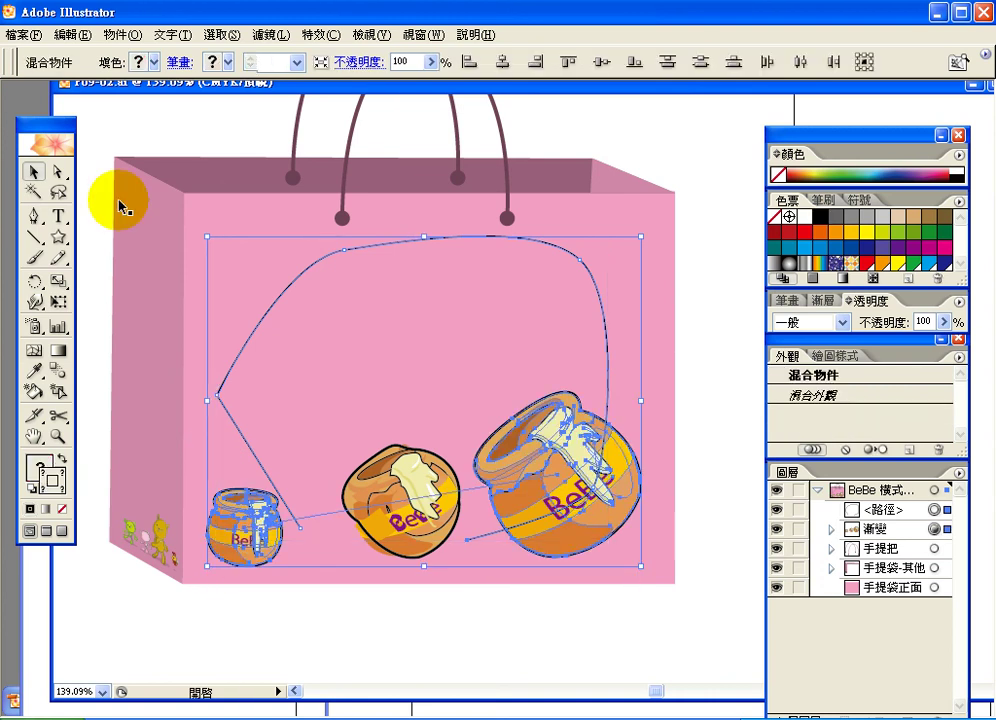
left_click(122, 34)
mouse_move(268, 355)
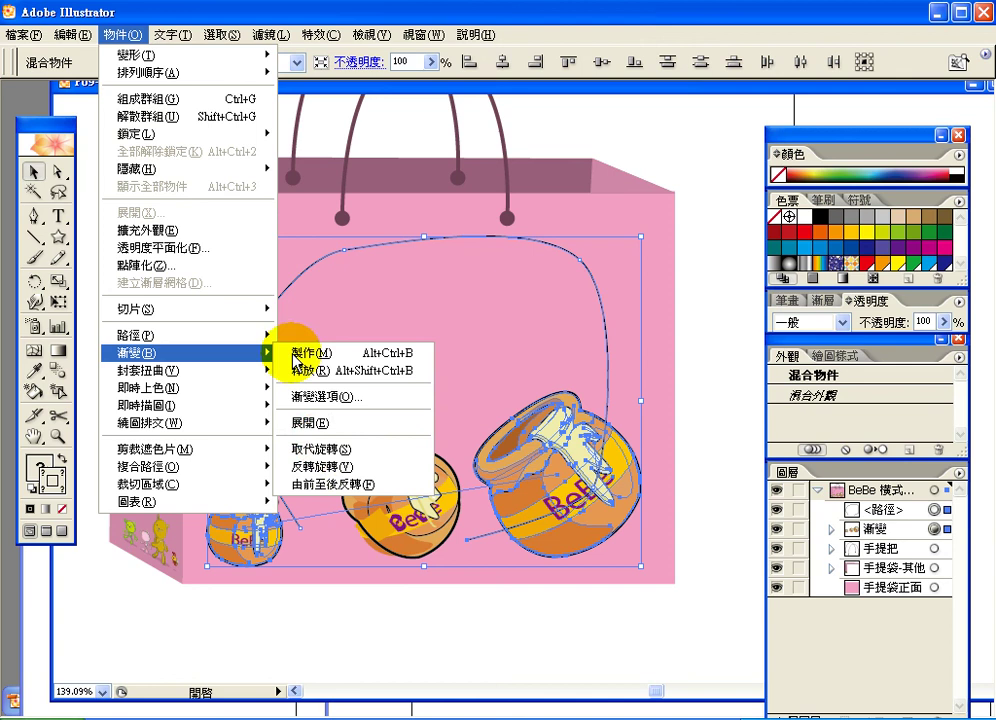
left_click(328, 452)
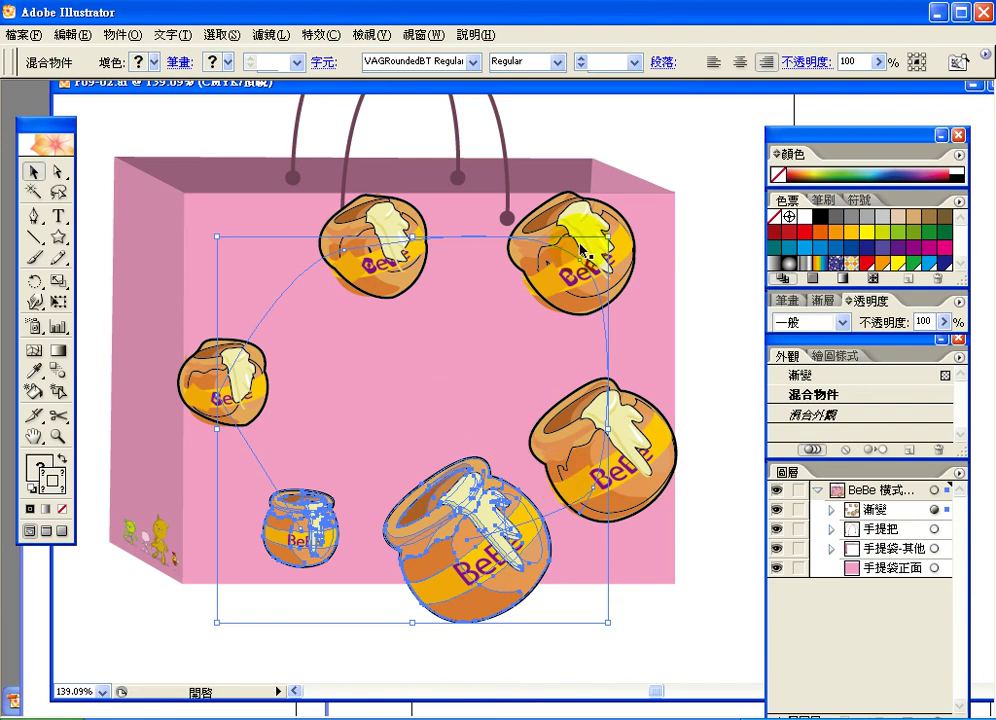
- Adjust the blend spine by moving its leftmost anchor point to about X 150, Y 397 px, undoing an unwanted edit
left_click(58, 172)
left_click(220, 400)
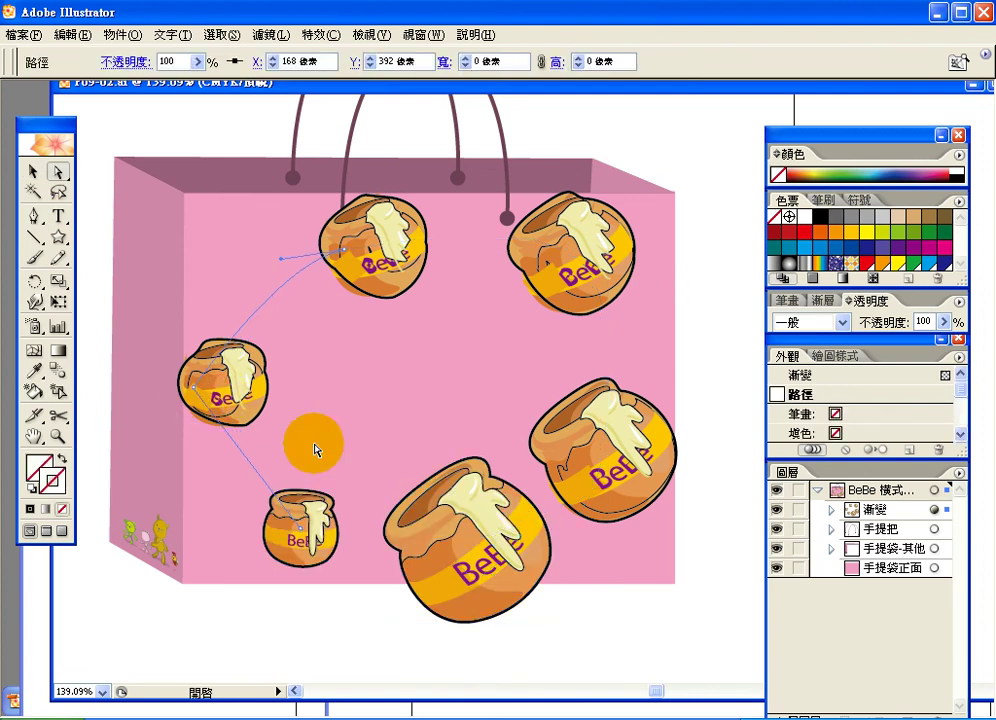
key("ctrl+z")
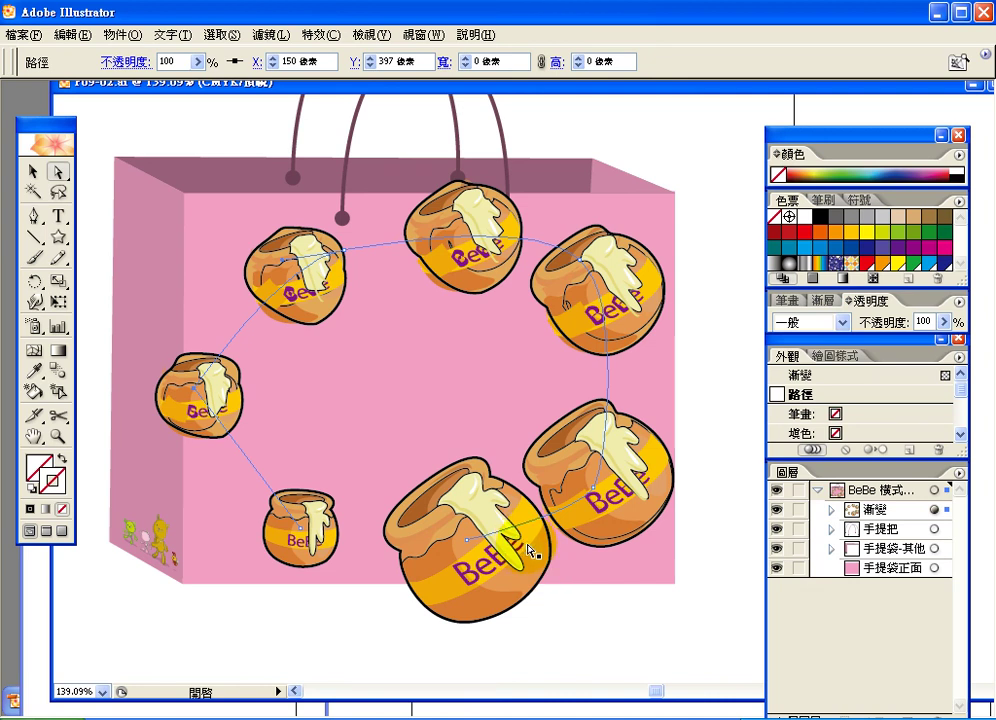
- Try moving the pink bag front up and to the right, away from the bag, and undo the move
left_click(57, 172)
left_click(205, 219)
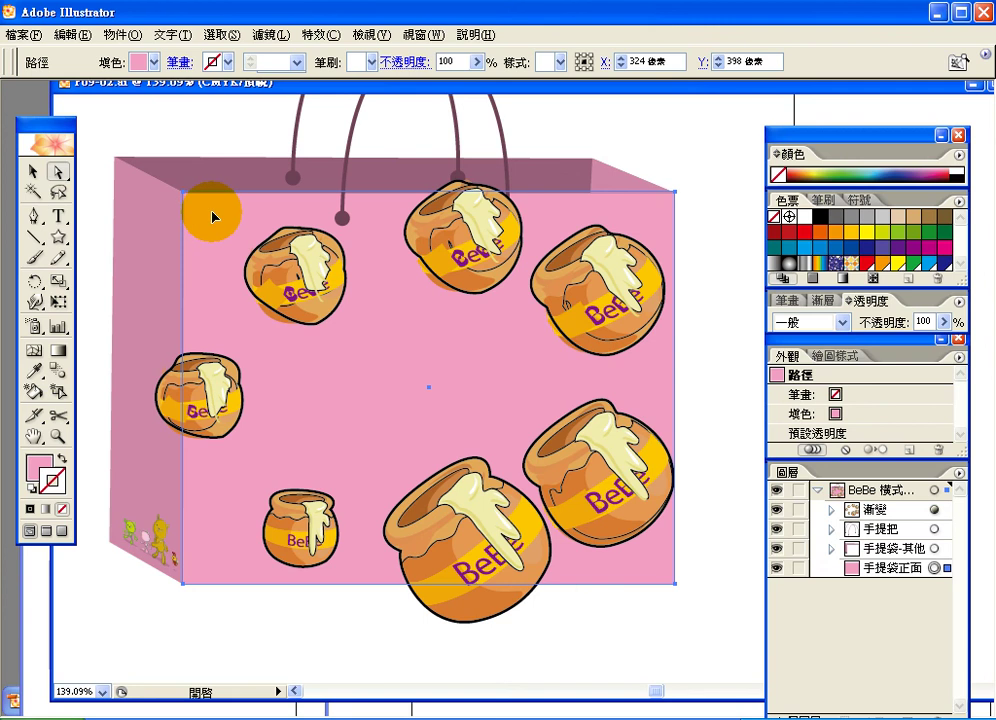
left_click_drag(212, 216, 340, 168)
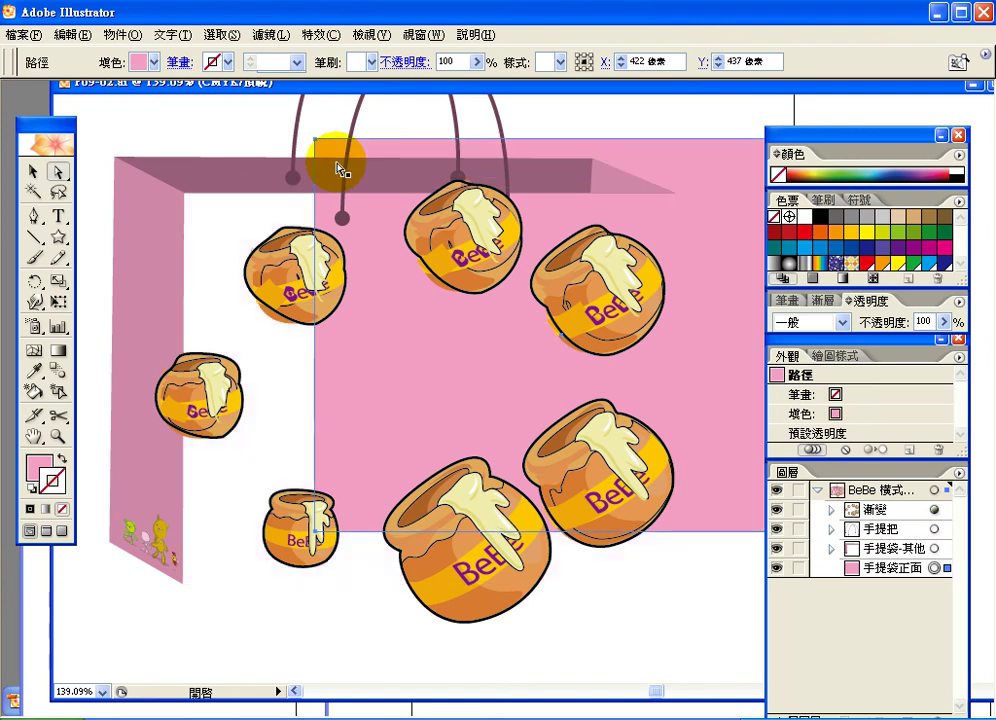
key("ctrl+z")
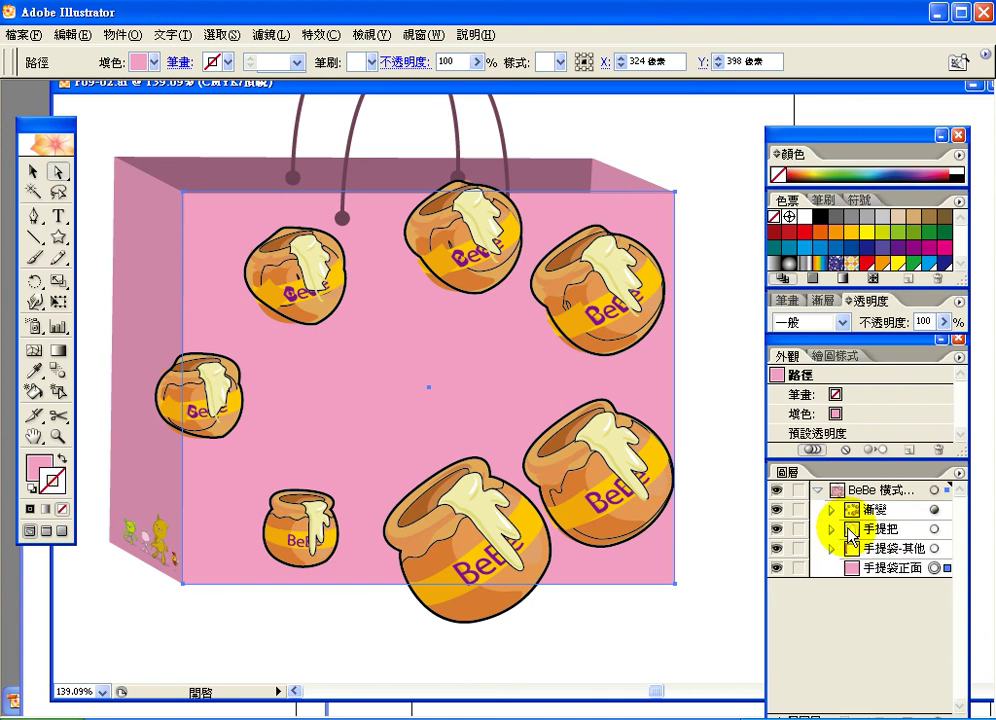
- Duplicate the 手提袋正面 object in the layer list and clear the selection
left_click(893, 568)
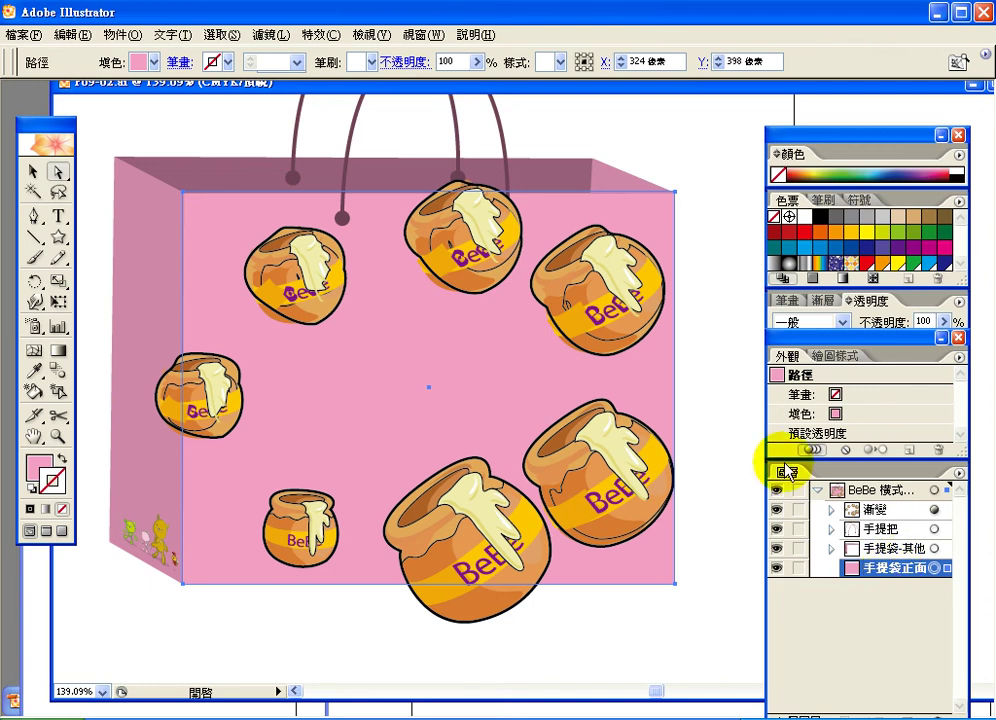
left_click_drag(785, 356, 745, 228)
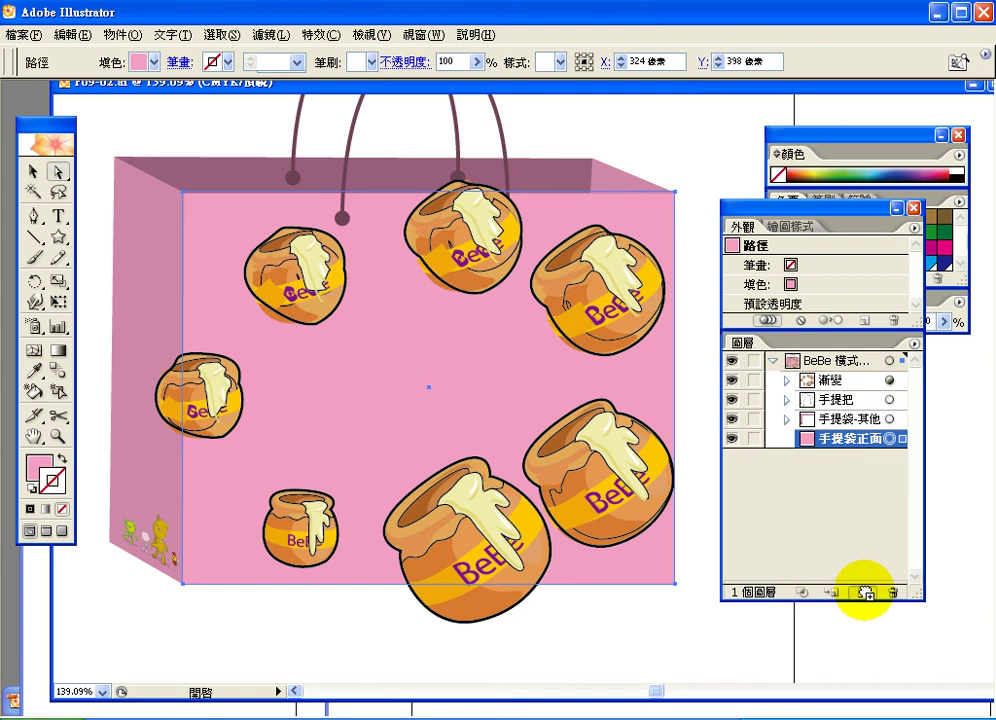
left_click_drag(864, 591, 862, 595)
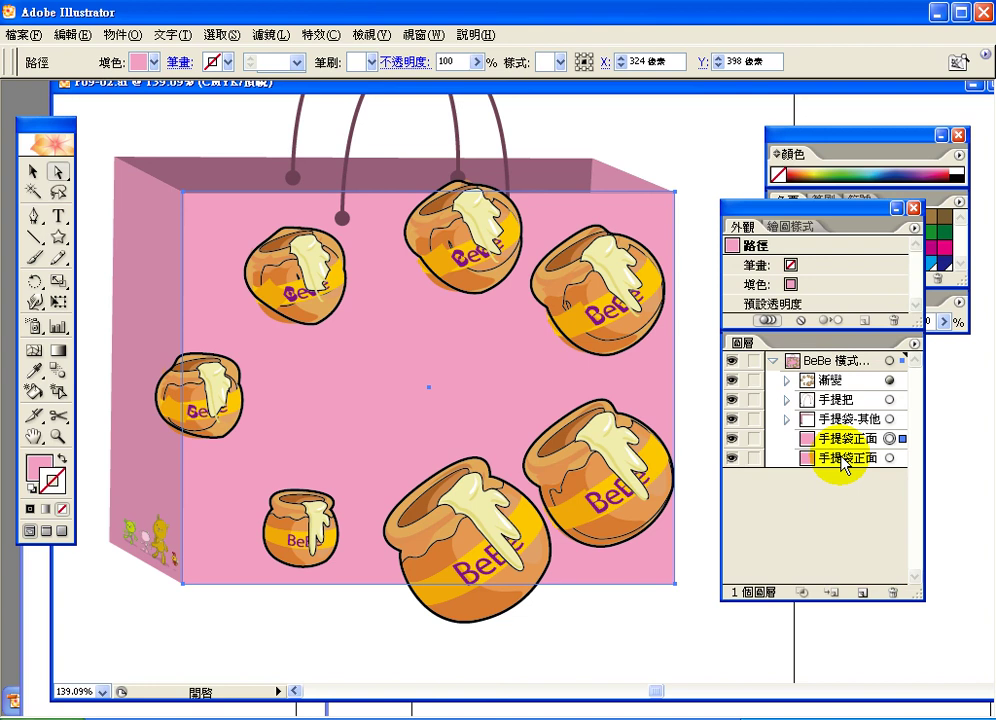
left_click(605, 618)
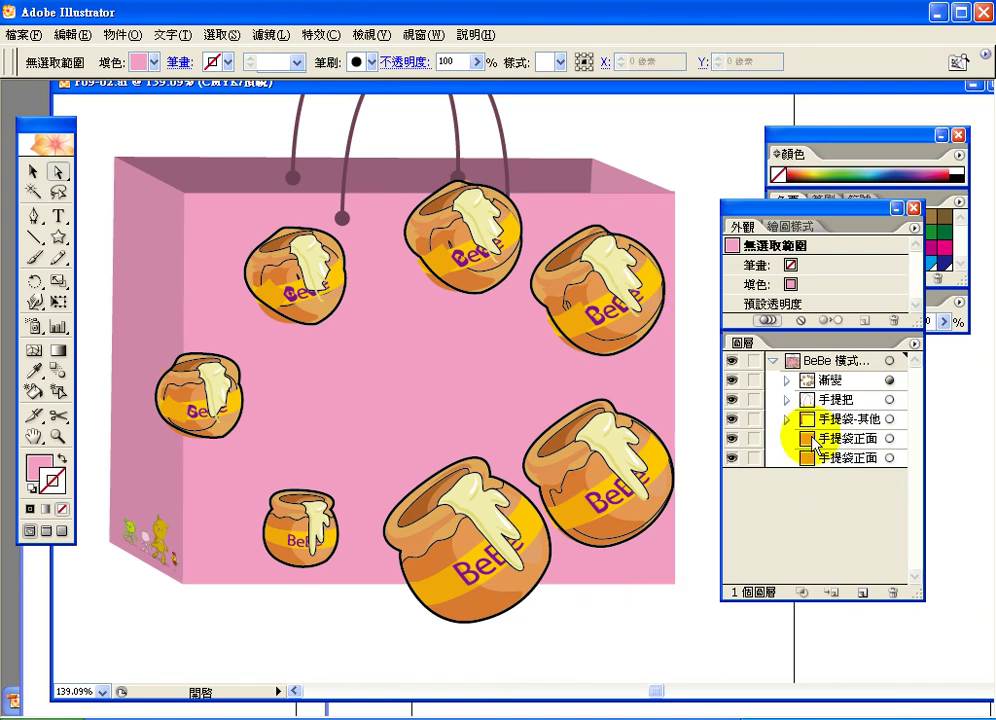
- Move the upper 手提袋正面 copy above the 漸變 blend in the layer order so it covers the honey jars
left_click(829, 441)
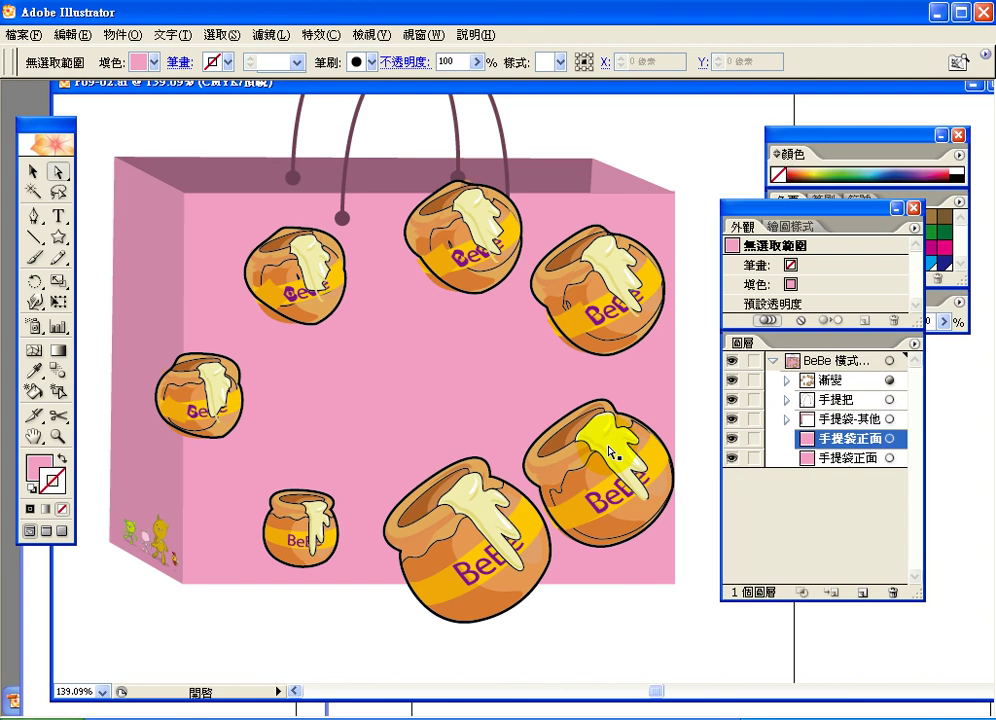
left_click(826, 380)
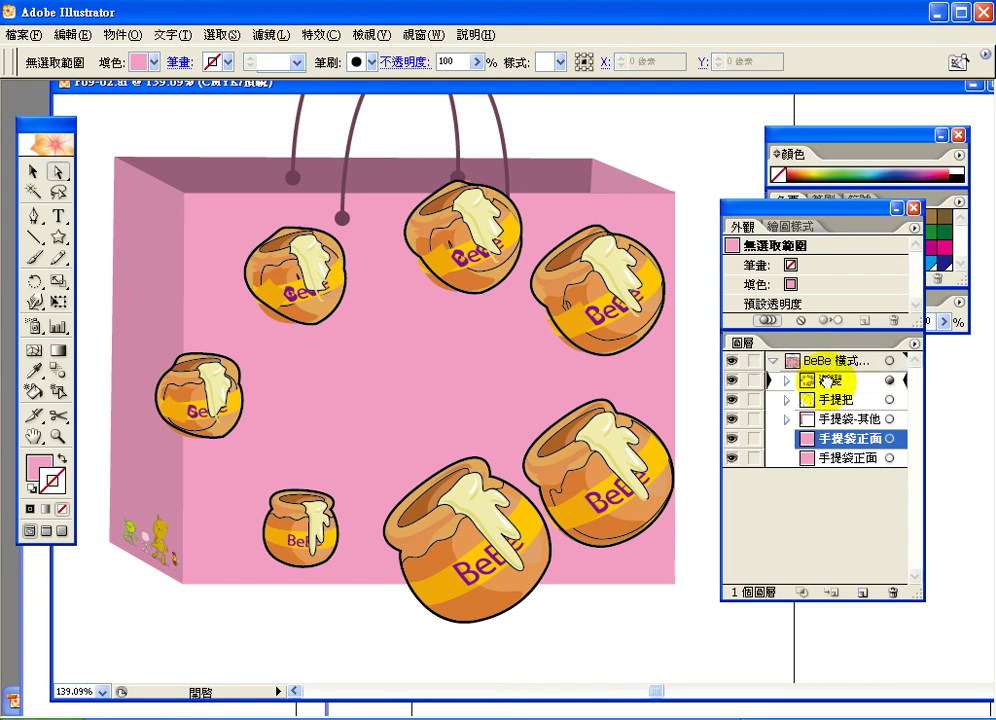
left_click_drag(840, 438, 826, 370)
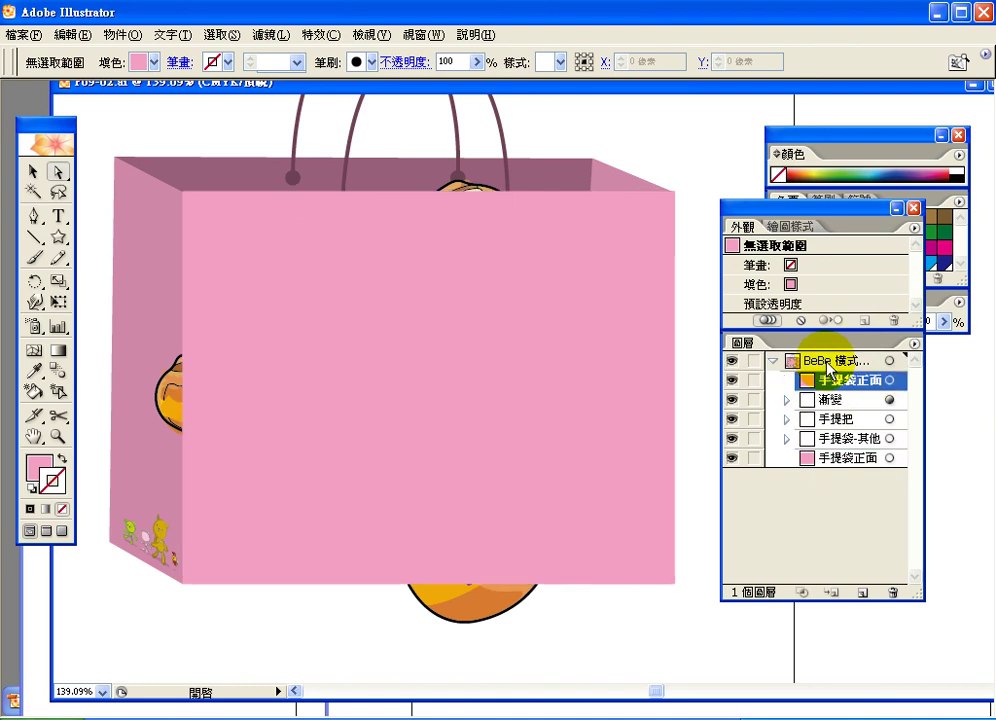
left_click(815, 397)
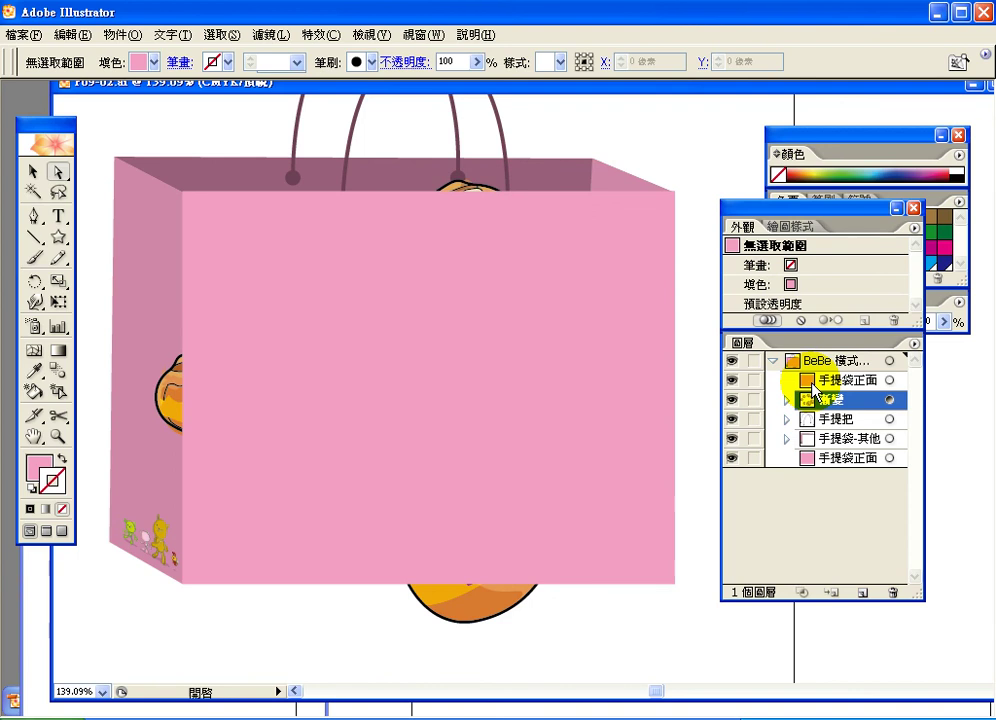
left_click(812, 382)
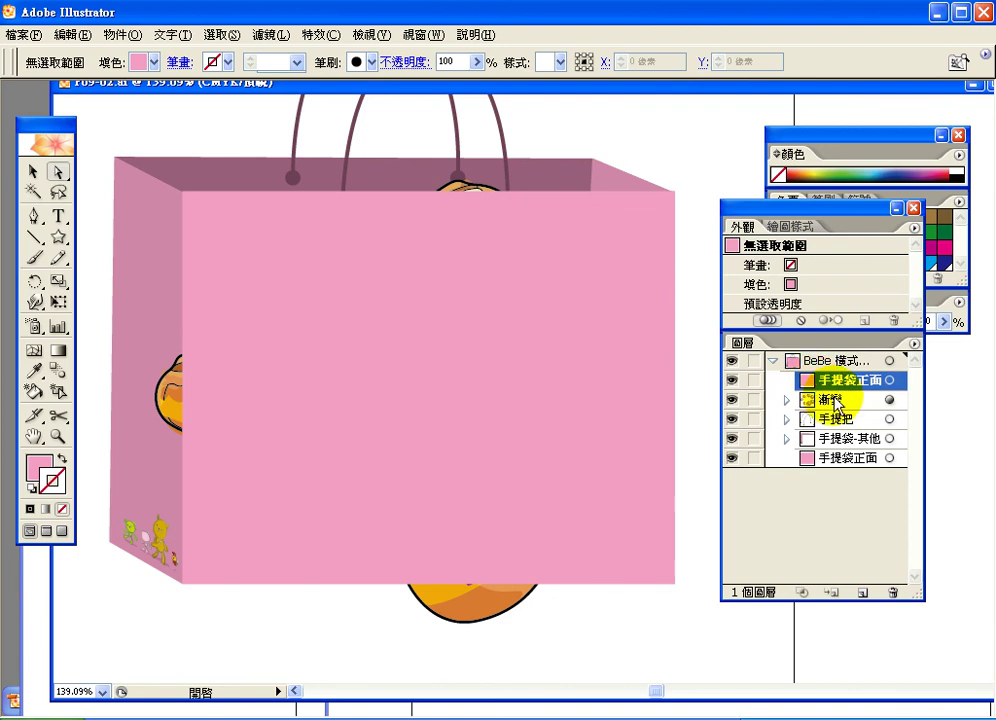
- Compare selecting the 漸變 blend and 手提袋正面 copy as artwork with merely highlighting their names in the layer list
left_click(887, 401)
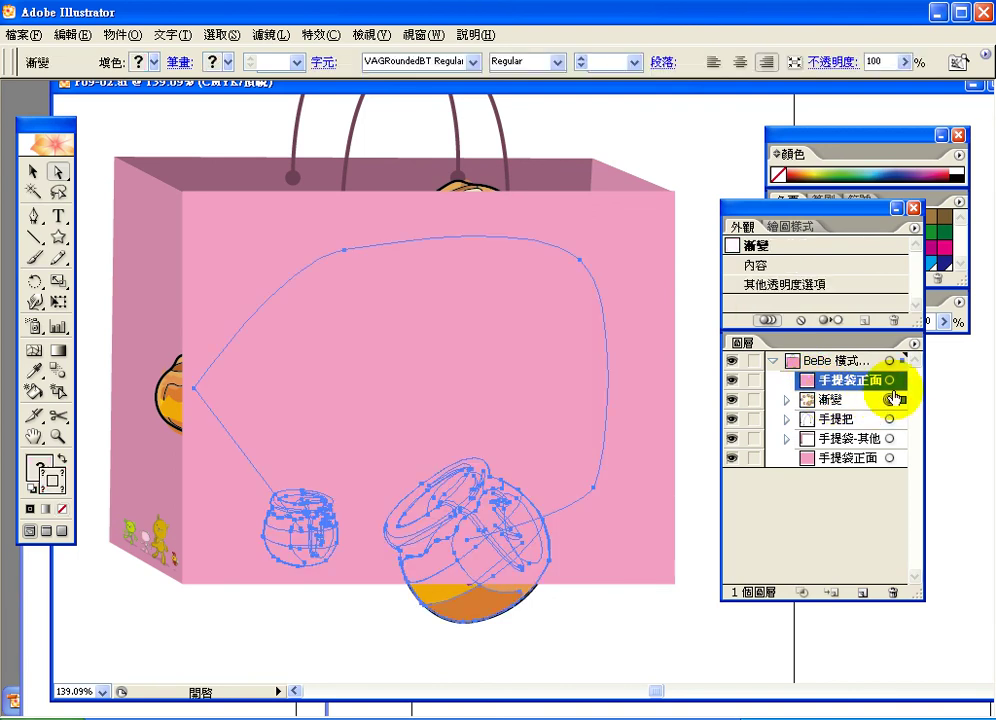
left_click(889, 380, "shift")
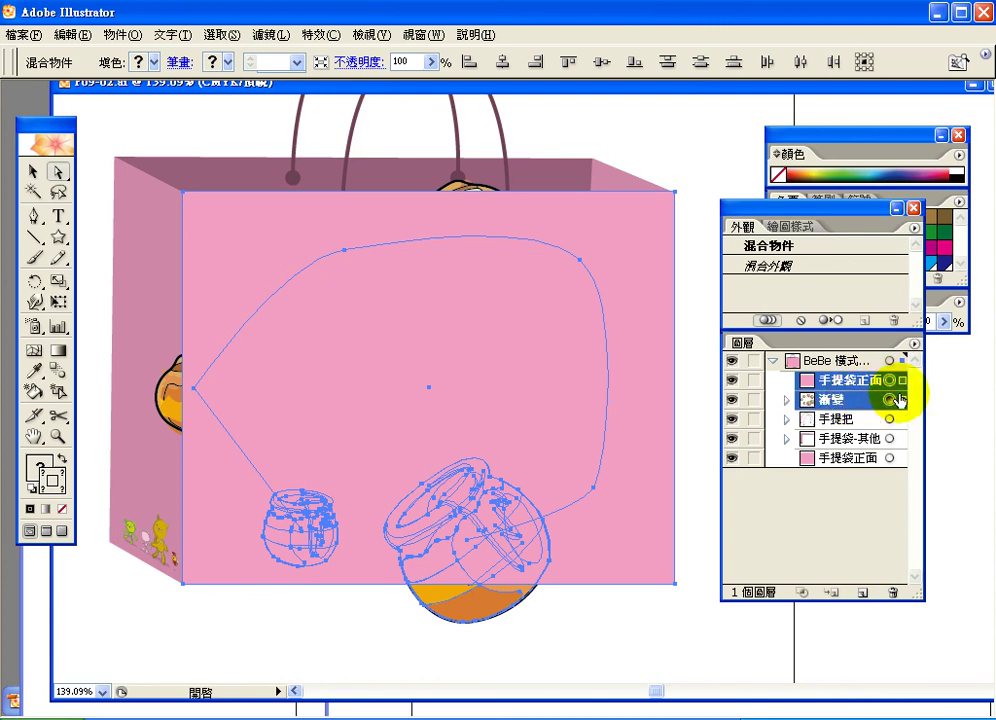
left_click(889, 420)
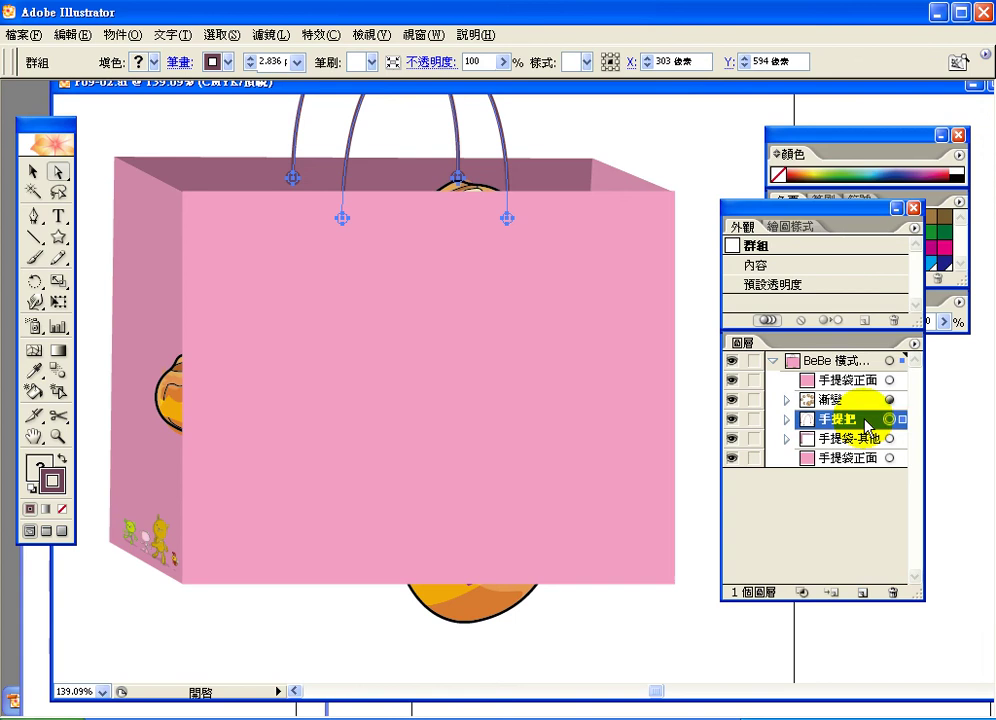
left_click(866, 395)
left_click(864, 381, "shift")
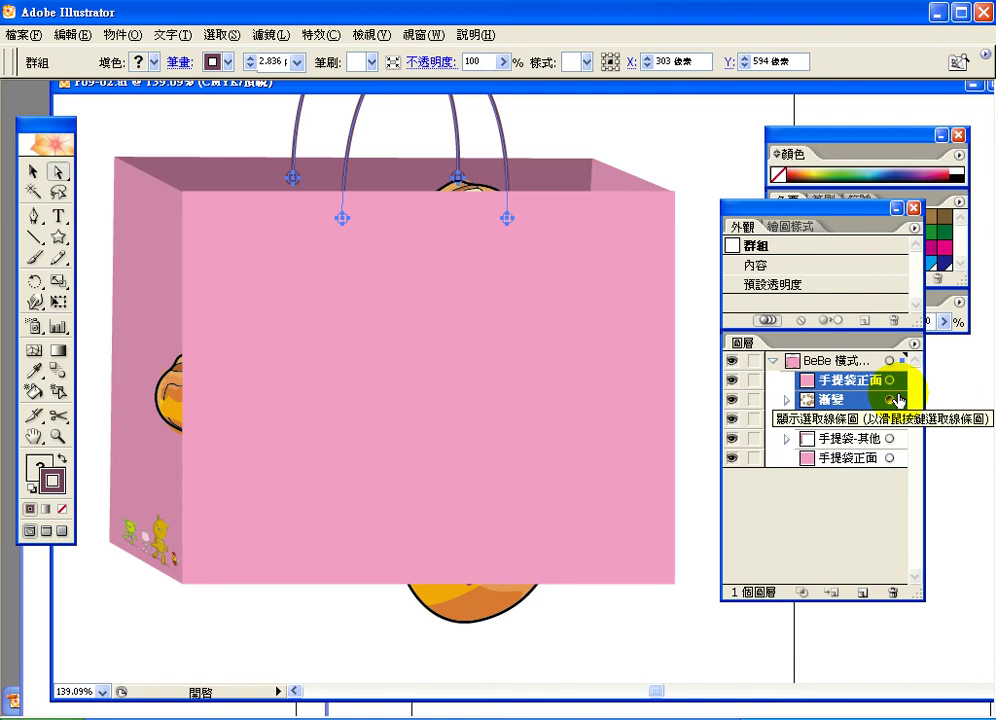
left_click(889, 418)
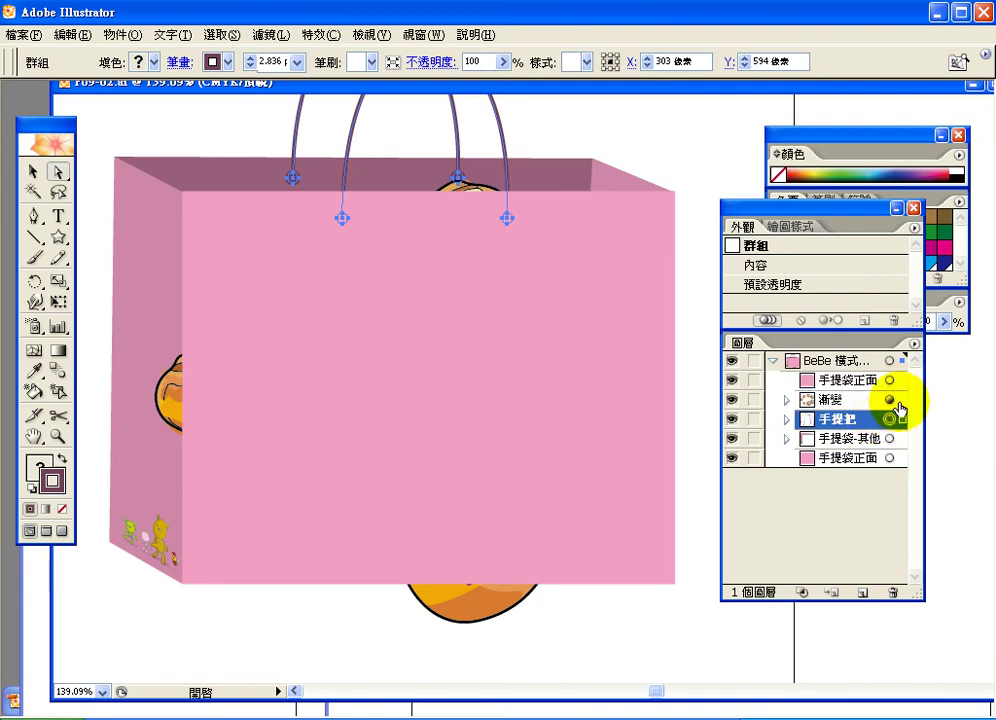
- Select the 漸變 blend together with the top 手提袋正面 copy and make a clipping mask (剪裁遮色片) from them
left_click(890, 399)
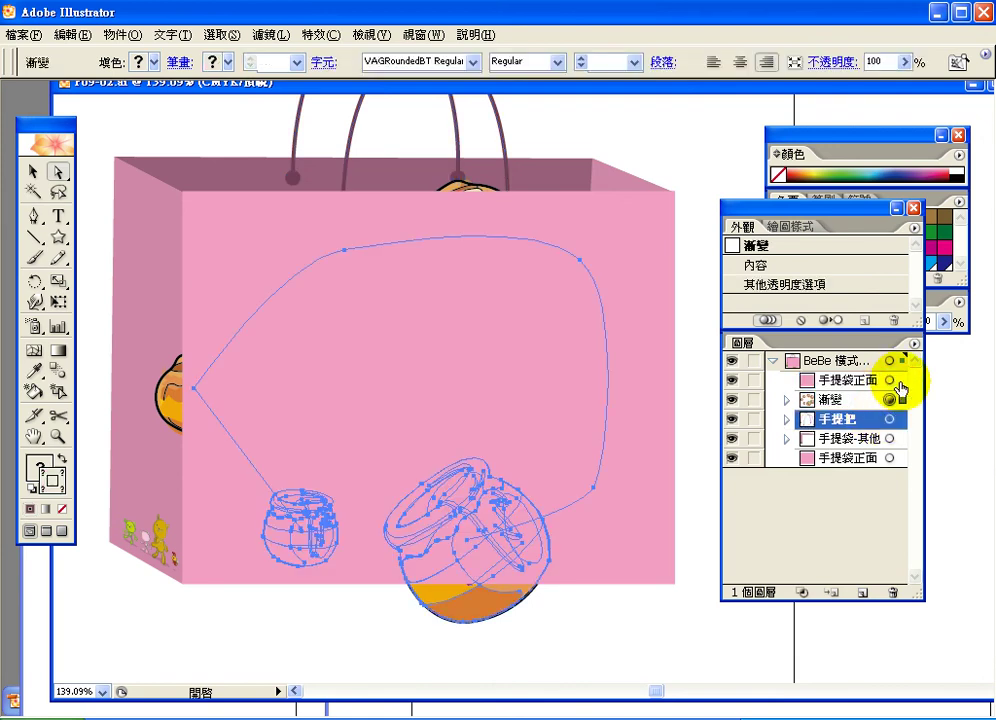
left_click(900, 382, "shift")
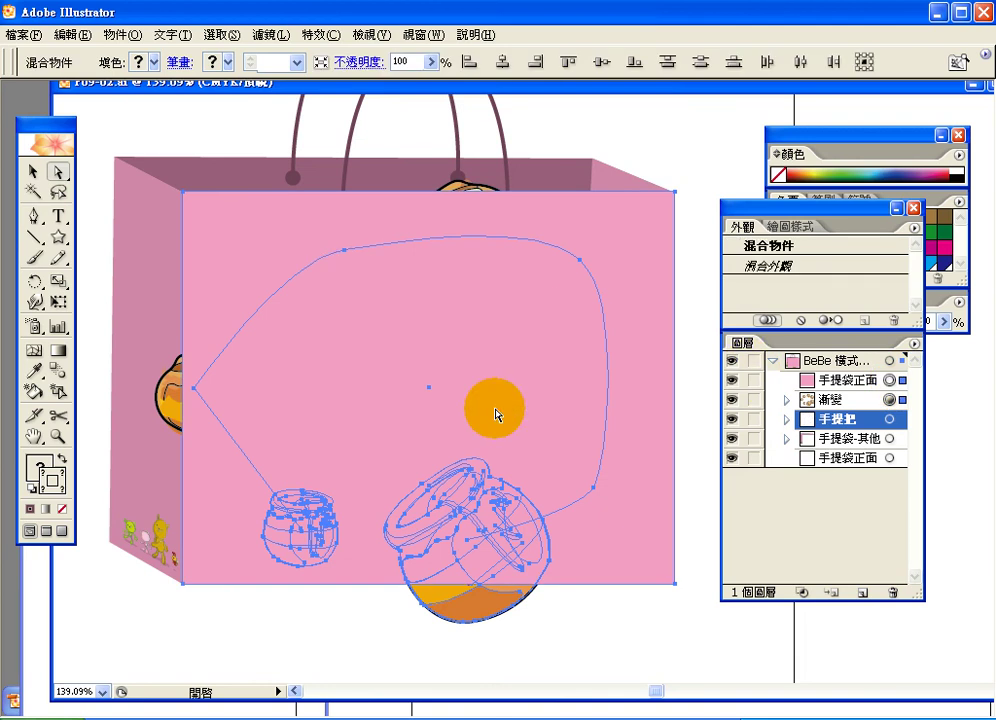
left_click(122, 34)
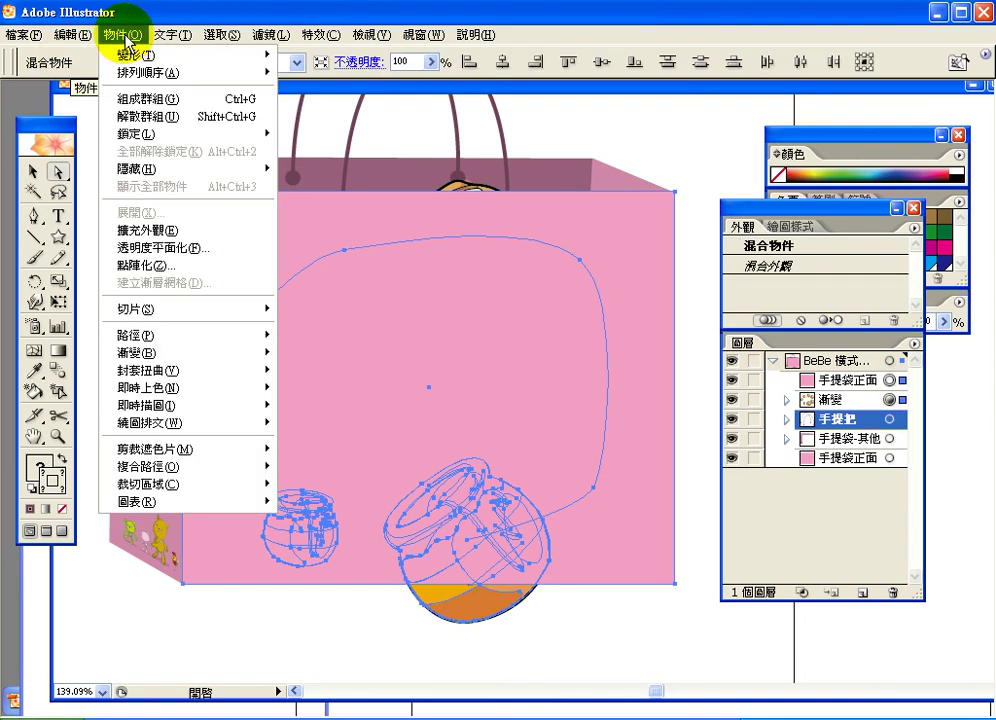
mouse_move(214, 460)
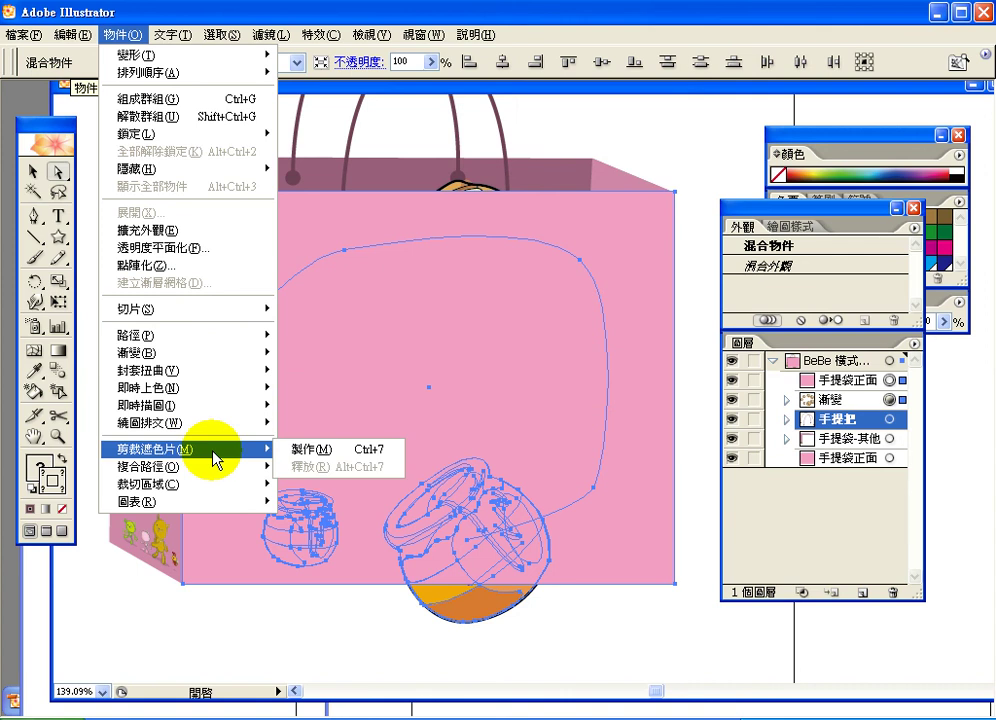
left_click(306, 455)
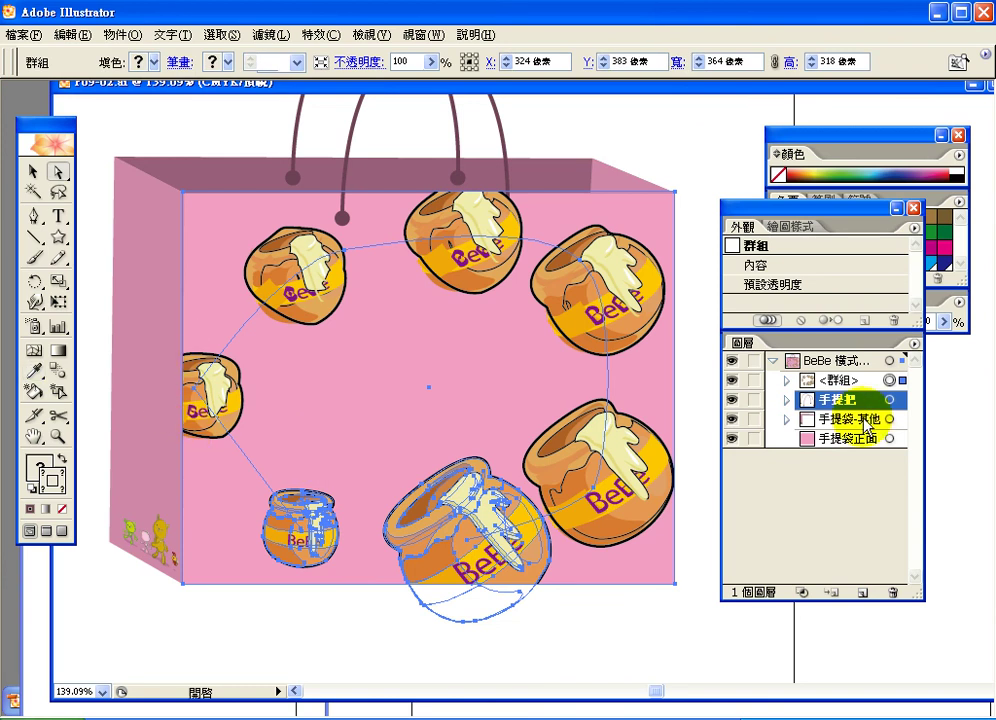
- Expand the 手提把 group in the layer list
left_click(788, 400)
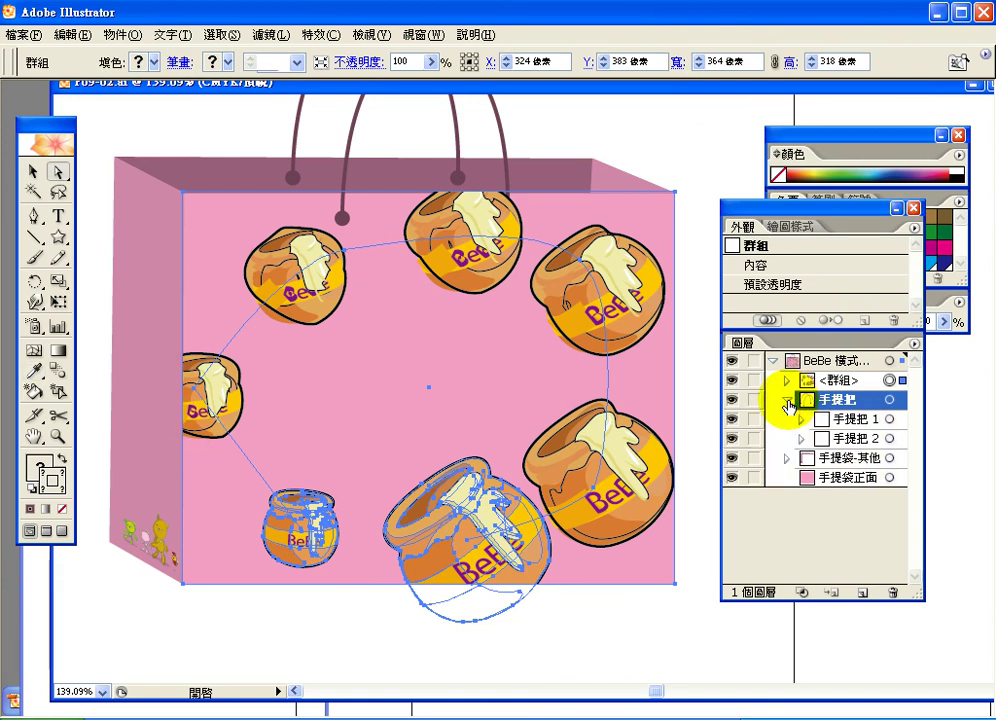